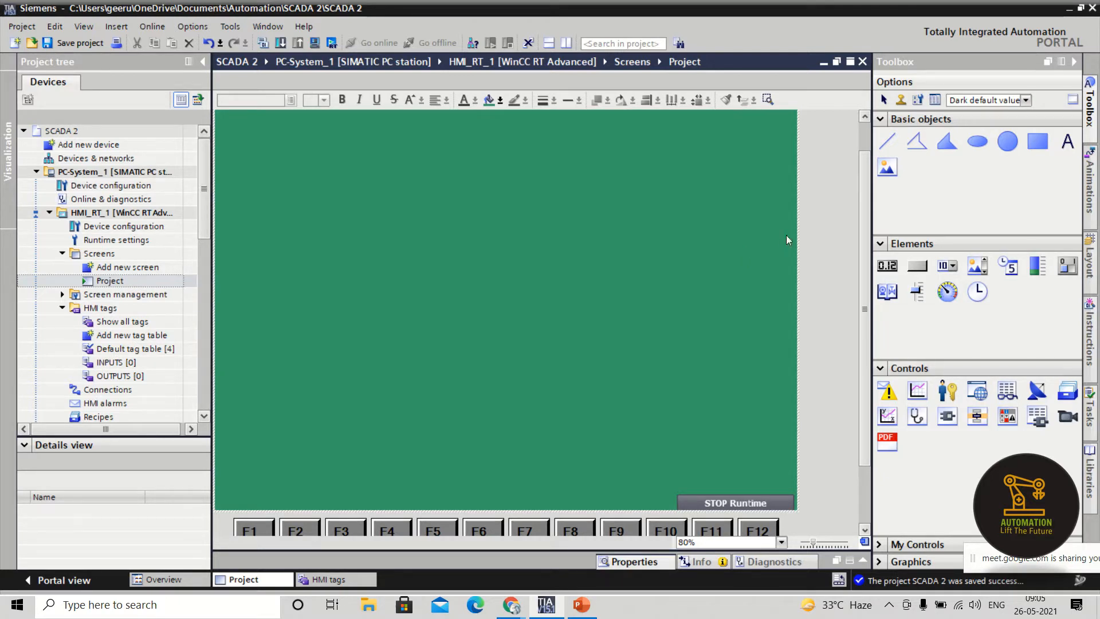
# - Insert a Symbol library element on the Project screen and place it in the left part of the screen area
pyautogui.click(885, 295)
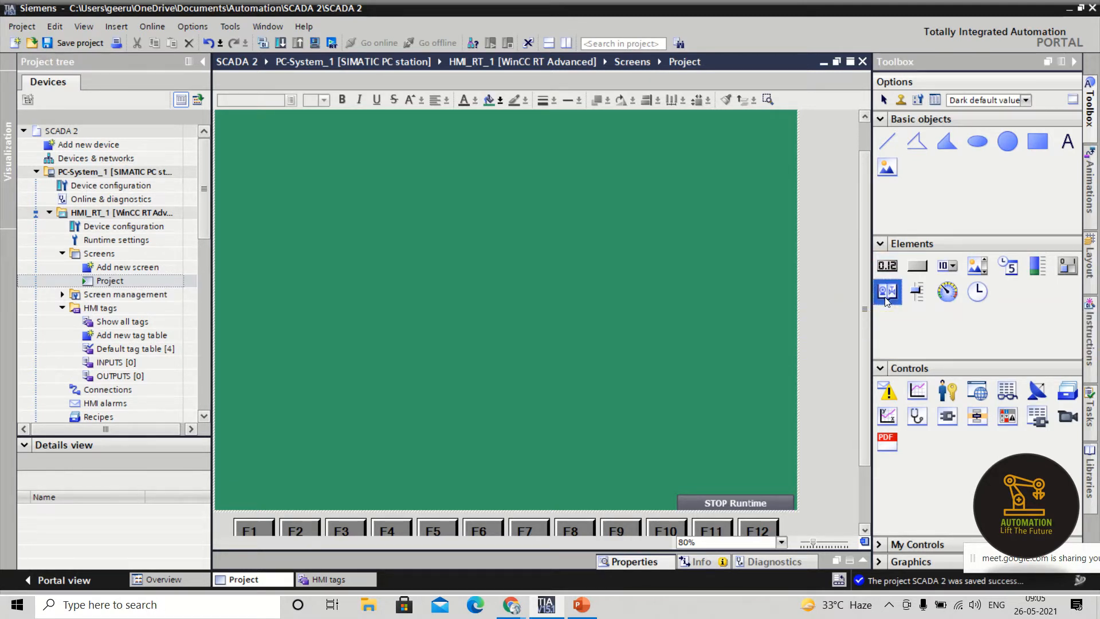
pyautogui.doubleClick(885, 298)
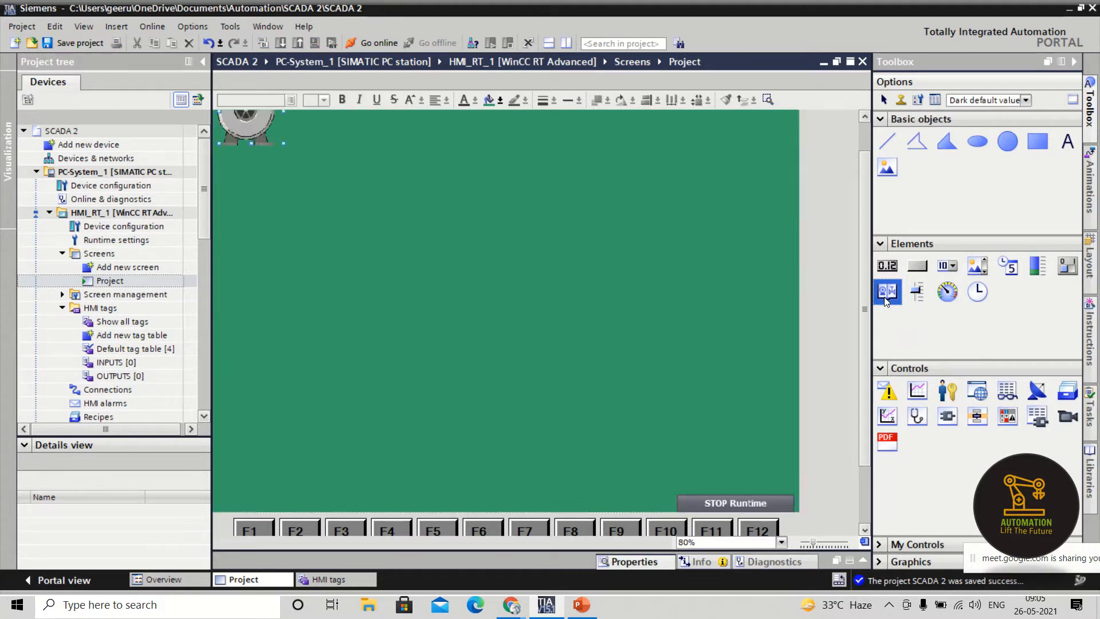
pyautogui.moveTo(254, 130); pyautogui.dragTo(337, 307)
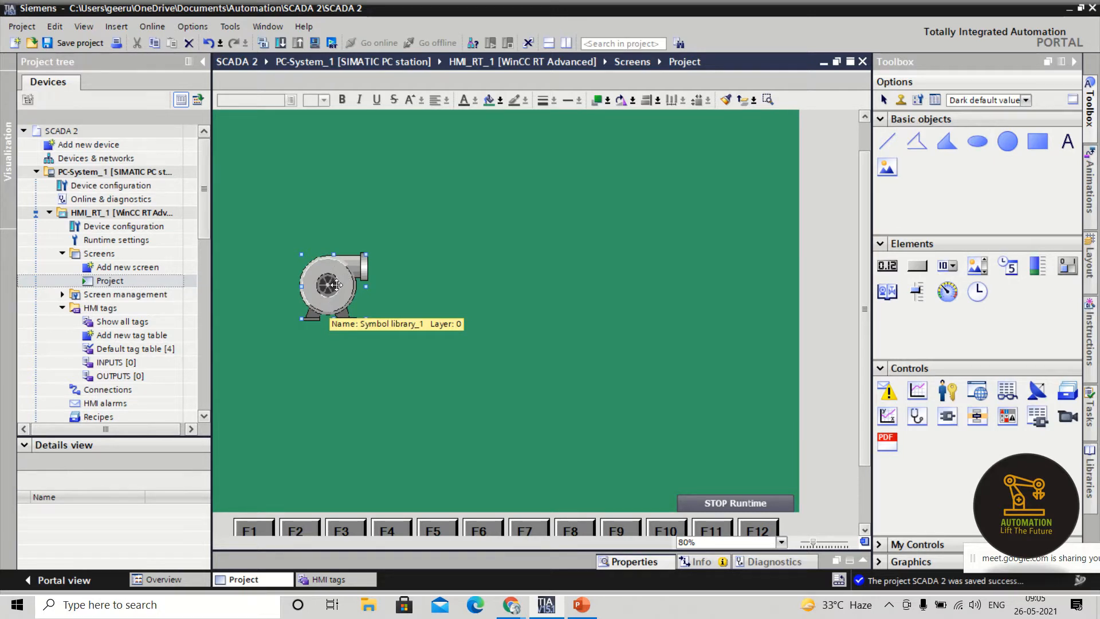
# - Open the general properties of the inserted symbol and enlarge the properties area to show its symbol categories
pyautogui.rightClick(336, 285)
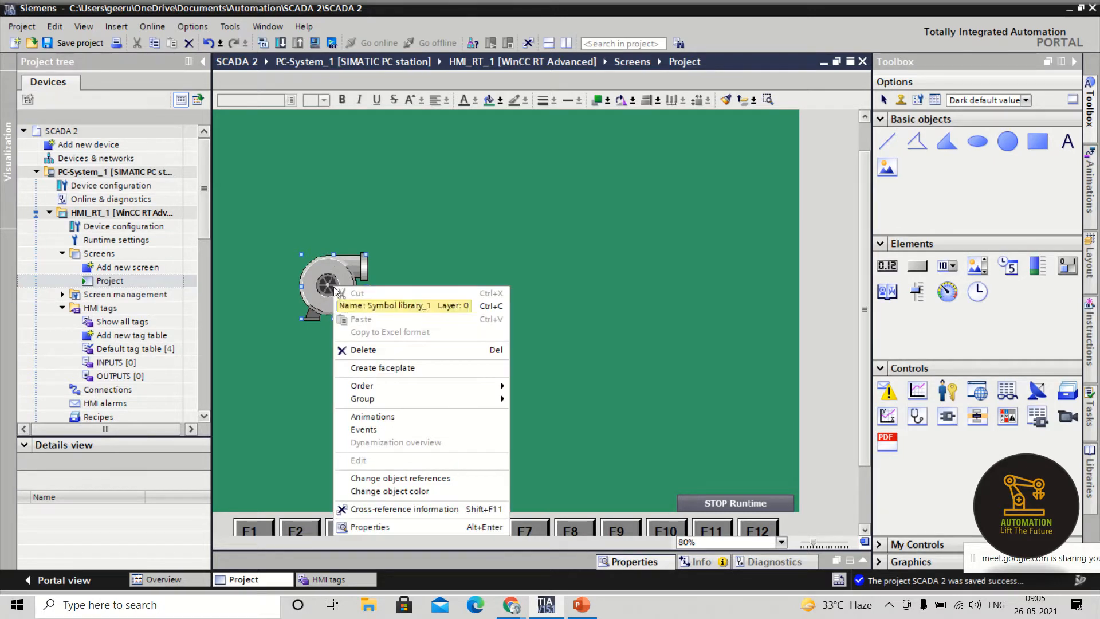
pyautogui.click(361, 526)
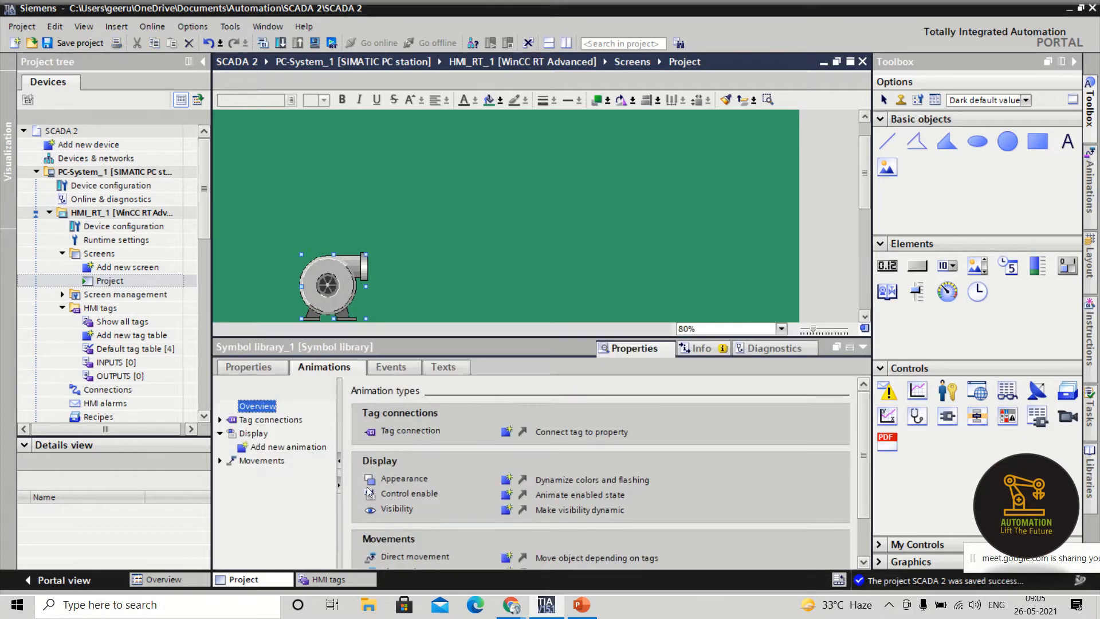
pyautogui.click(249, 373)
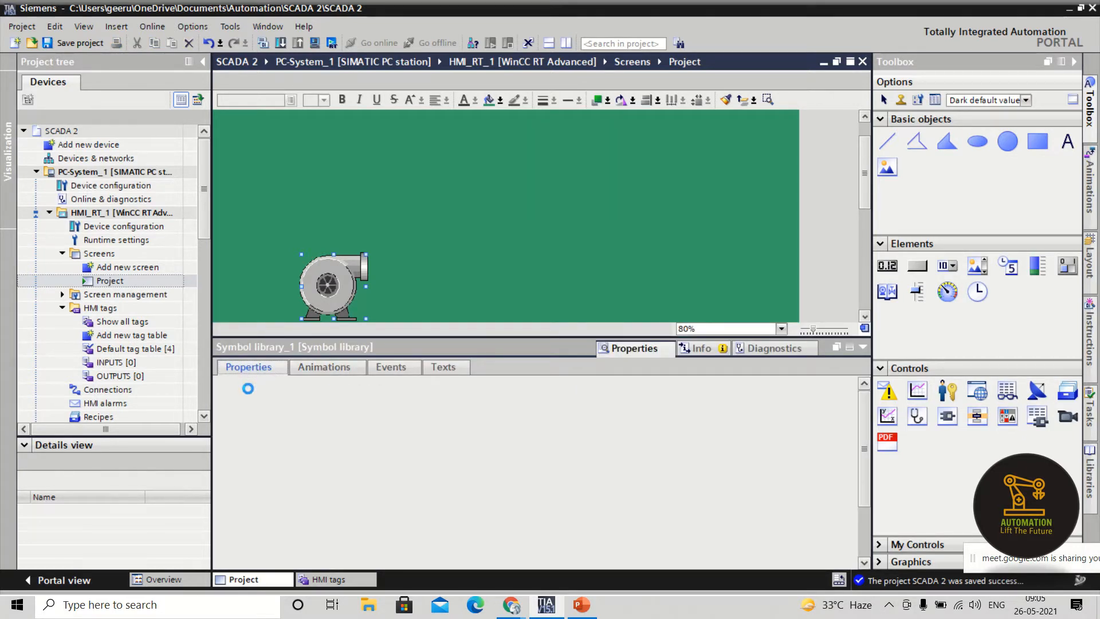
pyautogui.click(251, 407)
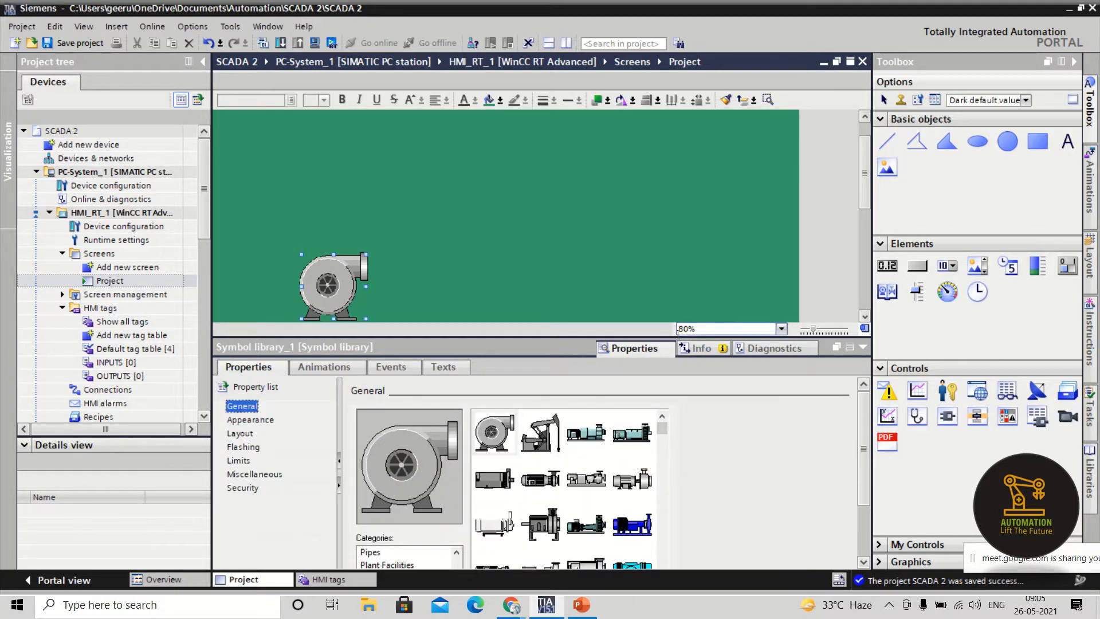
pyautogui.moveTo(671, 338); pyautogui.dragTo(672, 239)
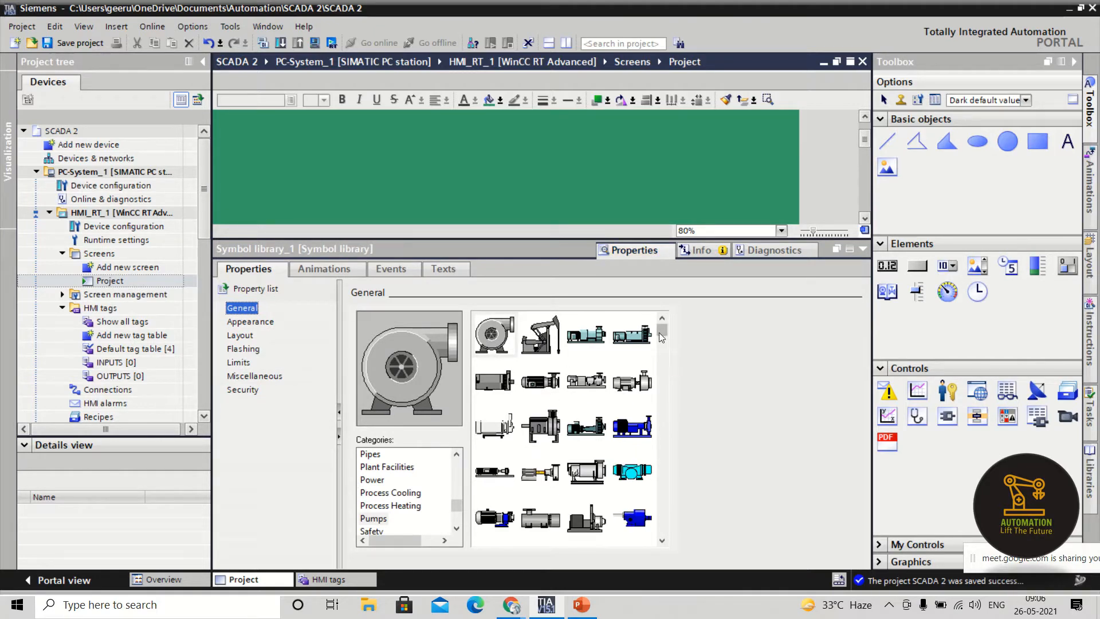
# - Browse the symbols available in the Pumps, Mixers, Motors, Tanks and Valves categories
pyautogui.click(662, 380)
pyautogui.moveTo(662, 377); pyautogui.dragTo(650, 513)
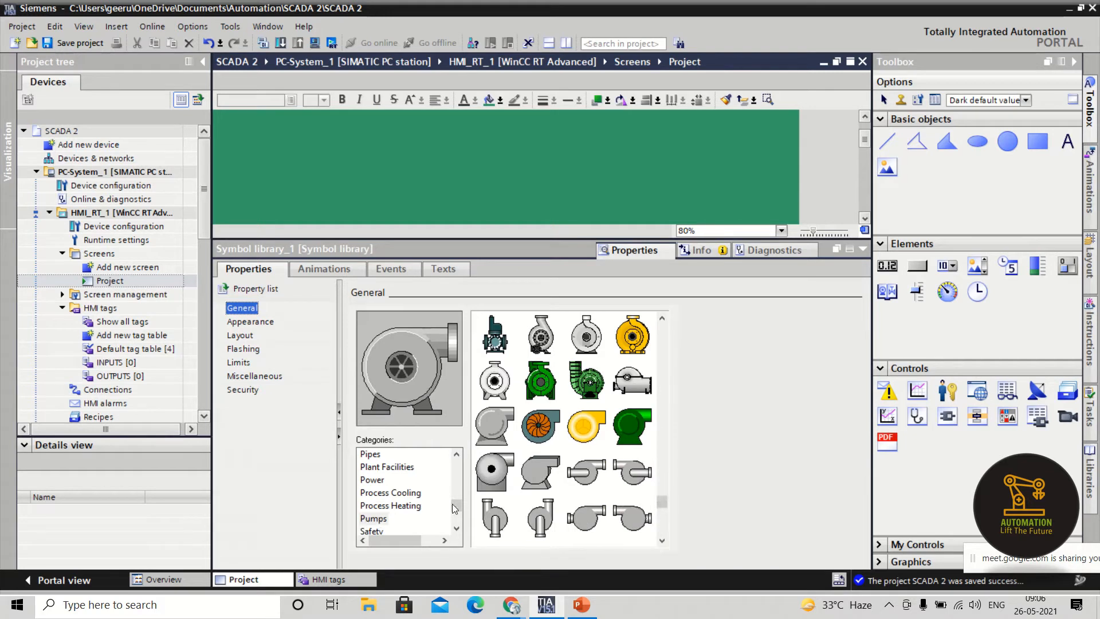
pyautogui.moveTo(453, 509)
pyautogui.mouseDown()
pyautogui.moveTo(456, 477)
pyautogui.moveTo(453, 493)
pyautogui.mouseUp()
pyautogui.click(383, 530)
pyautogui.scroll(-1, 382, 531)
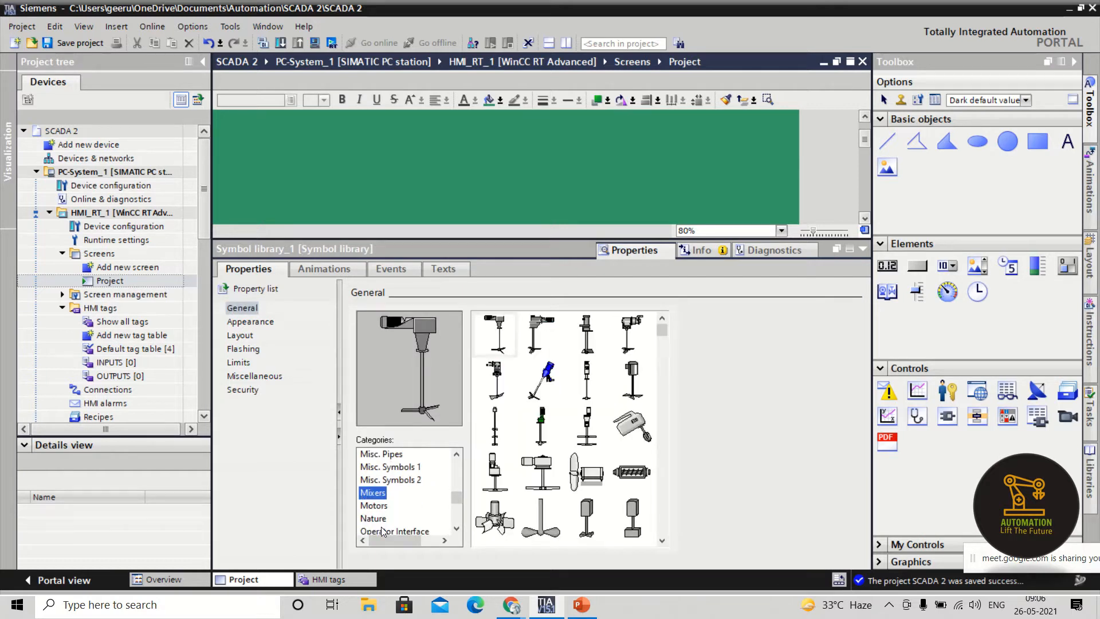
pyautogui.scroll(-1, 382, 530)
pyautogui.click(375, 469)
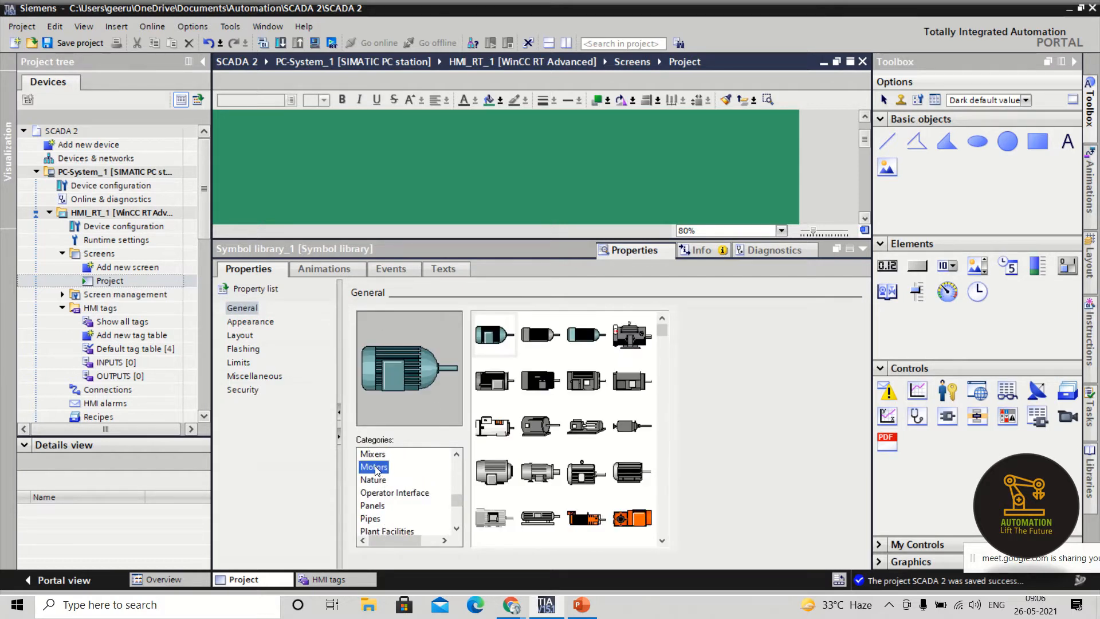
pyautogui.moveTo(662, 331); pyautogui.dragTo(654, 470)
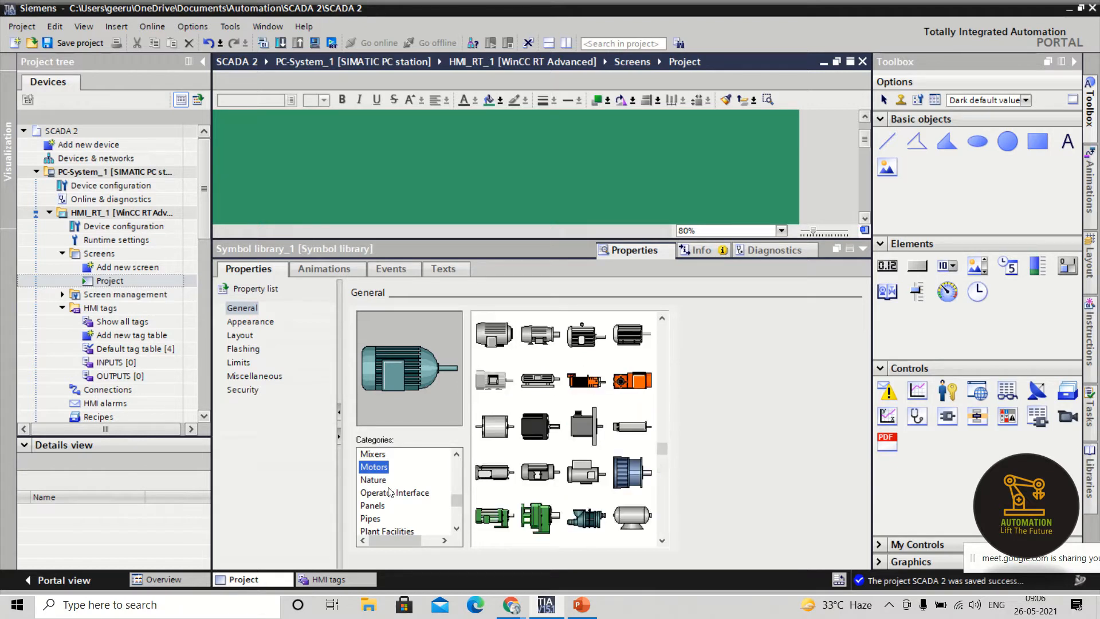
pyautogui.scroll(4, 401, 488)
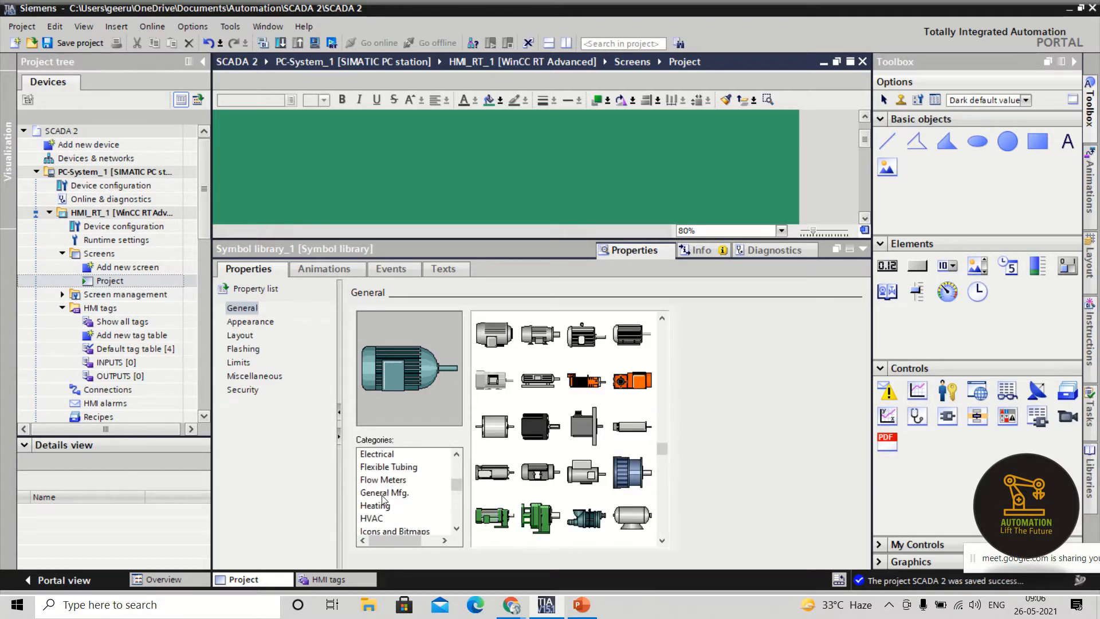
pyautogui.click(382, 494)
pyautogui.press('t')
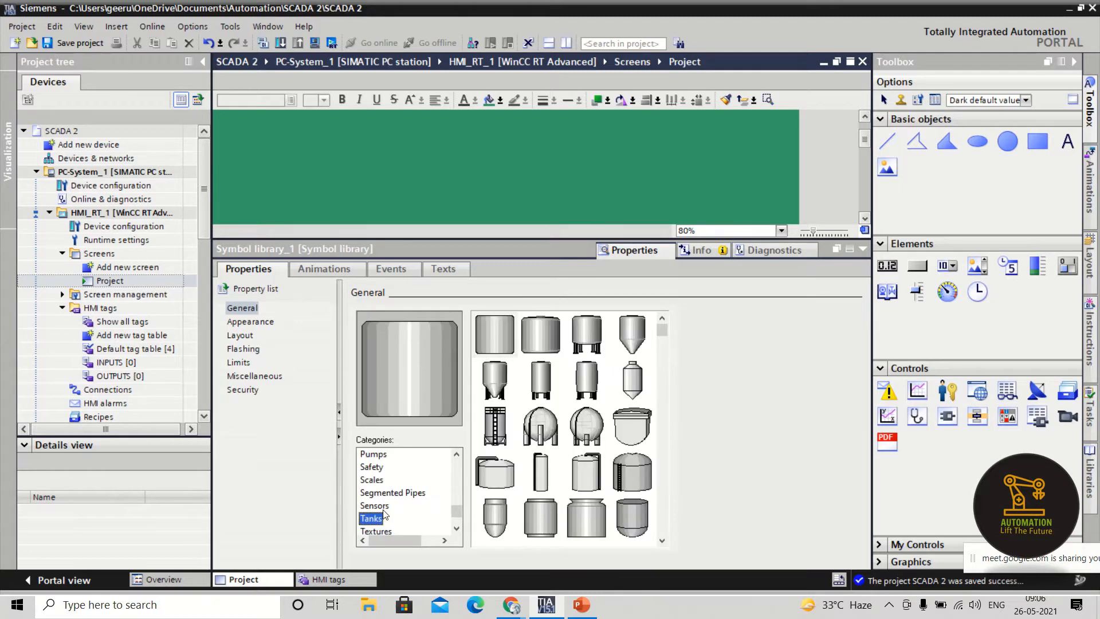
pyautogui.scroll(-1, 389, 511)
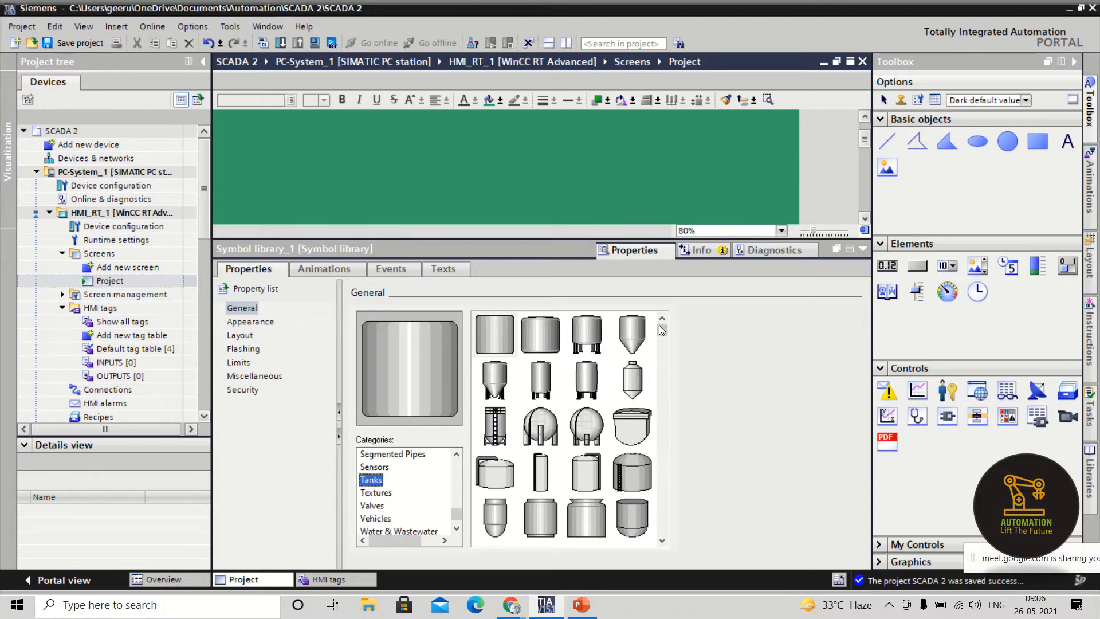
pyautogui.moveTo(662, 332); pyautogui.dragTo(663, 471)
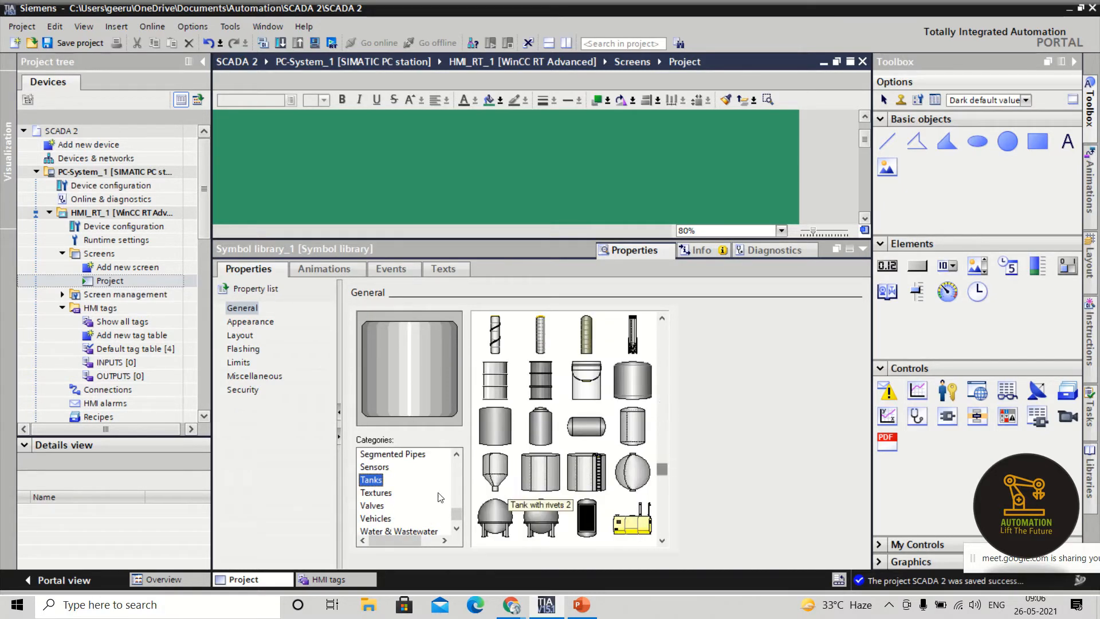
pyautogui.click(372, 506)
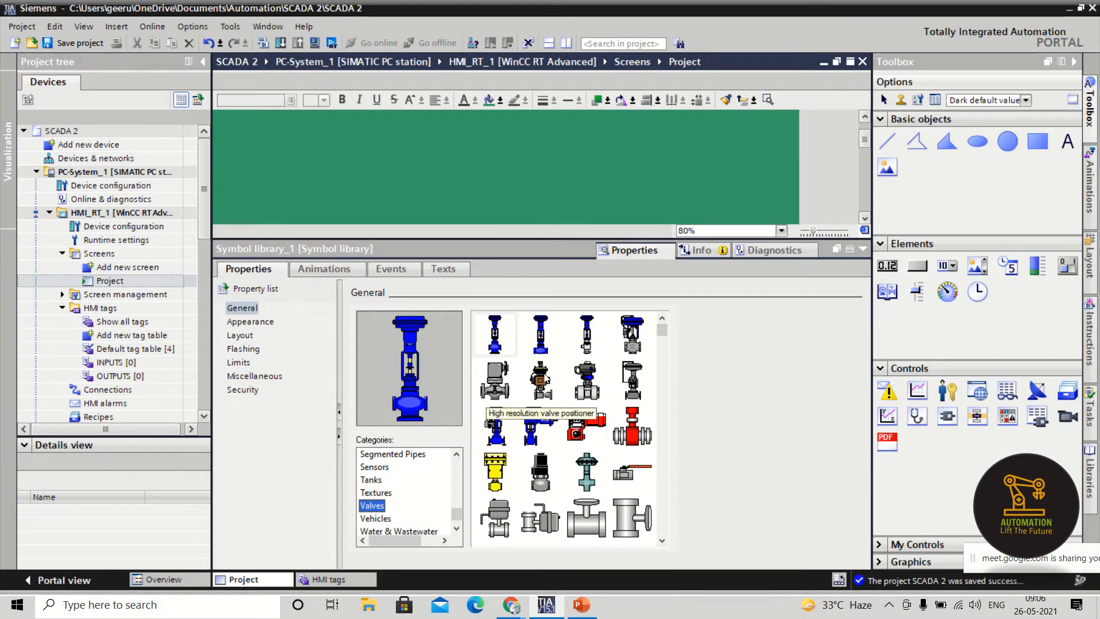
pyautogui.moveTo(662, 331); pyautogui.dragTo(694, 416)
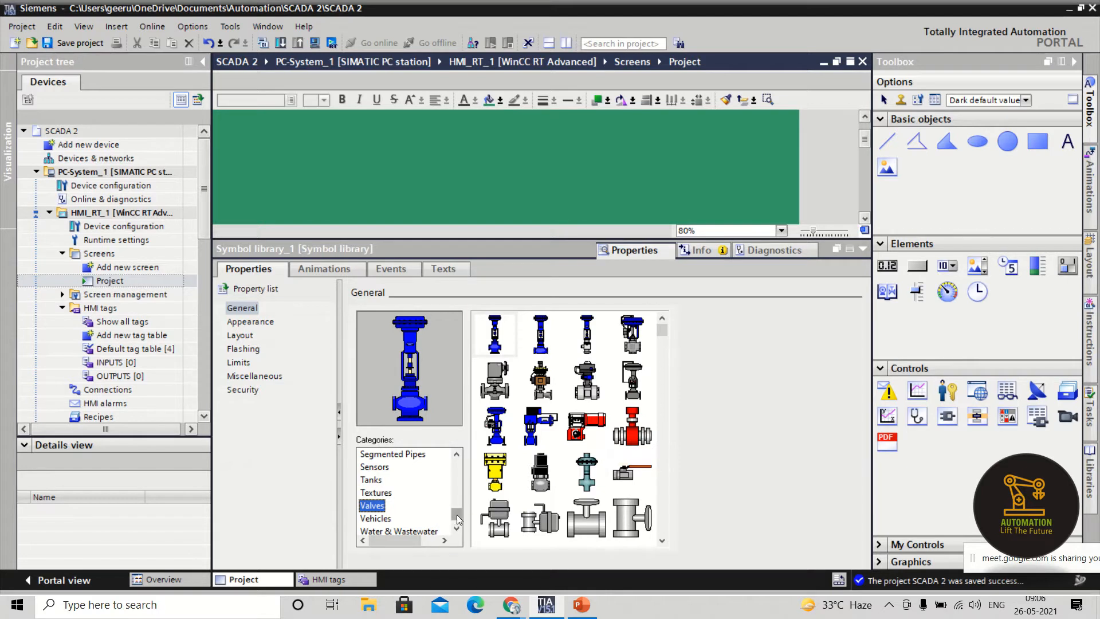
# - Change the symbol to the green front-view pump from the Pumps category, enlarge it and move it toward the screen's lower left
pyautogui.moveTo(456, 513); pyautogui.dragTo(460, 467)
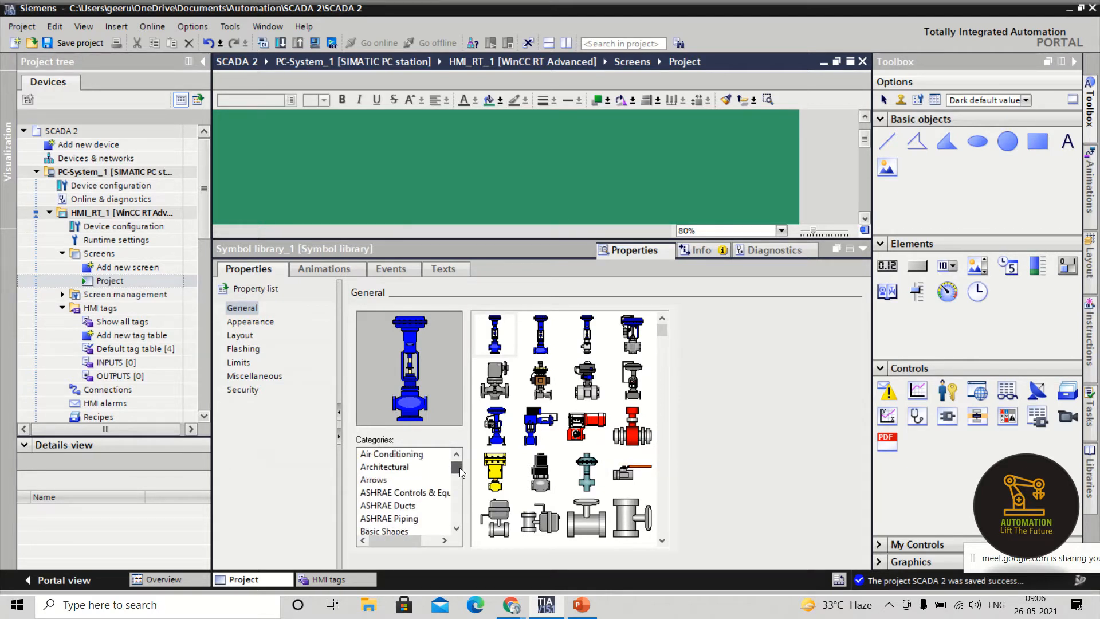
pyautogui.click(401, 470)
pyautogui.press('p')
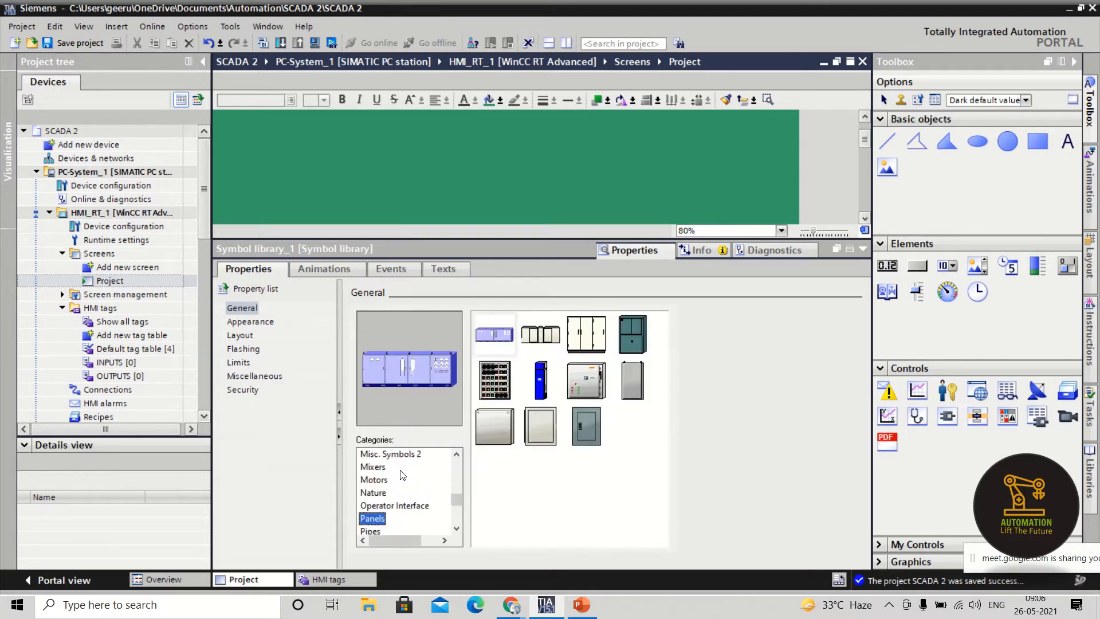
pyautogui.press('u')
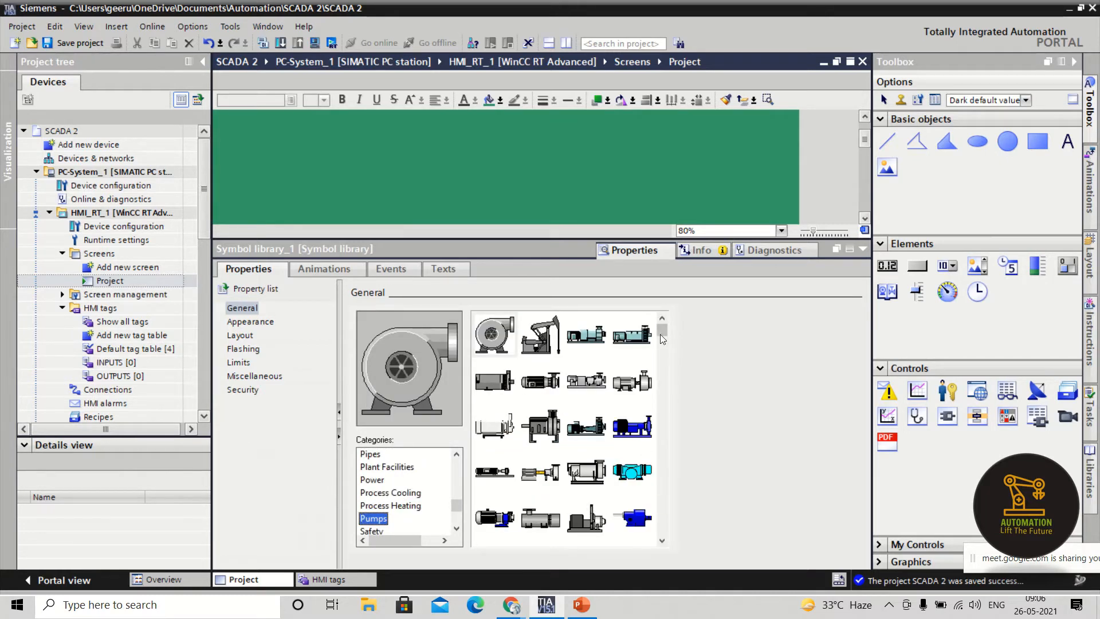
pyautogui.moveTo(662, 339); pyautogui.dragTo(647, 484)
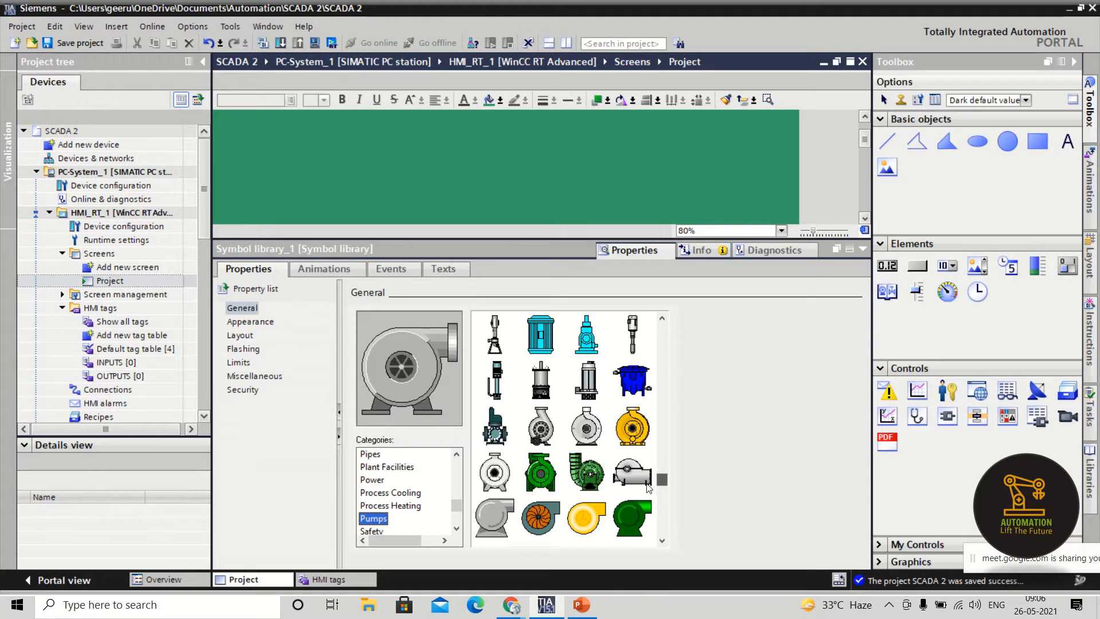
pyautogui.click(541, 475)
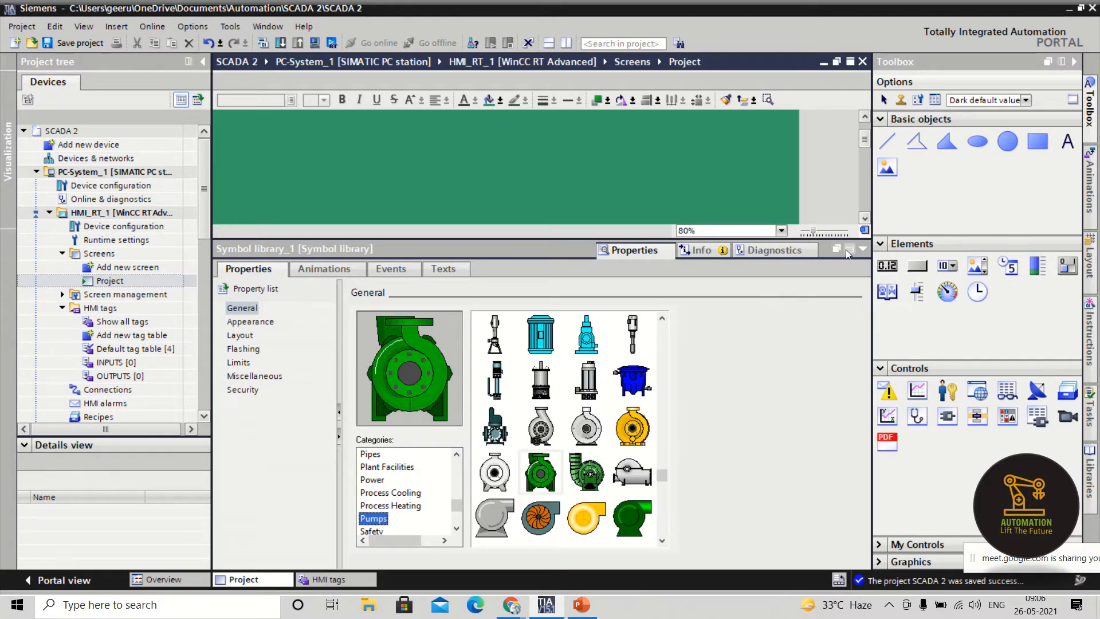
pyautogui.click(862, 250)
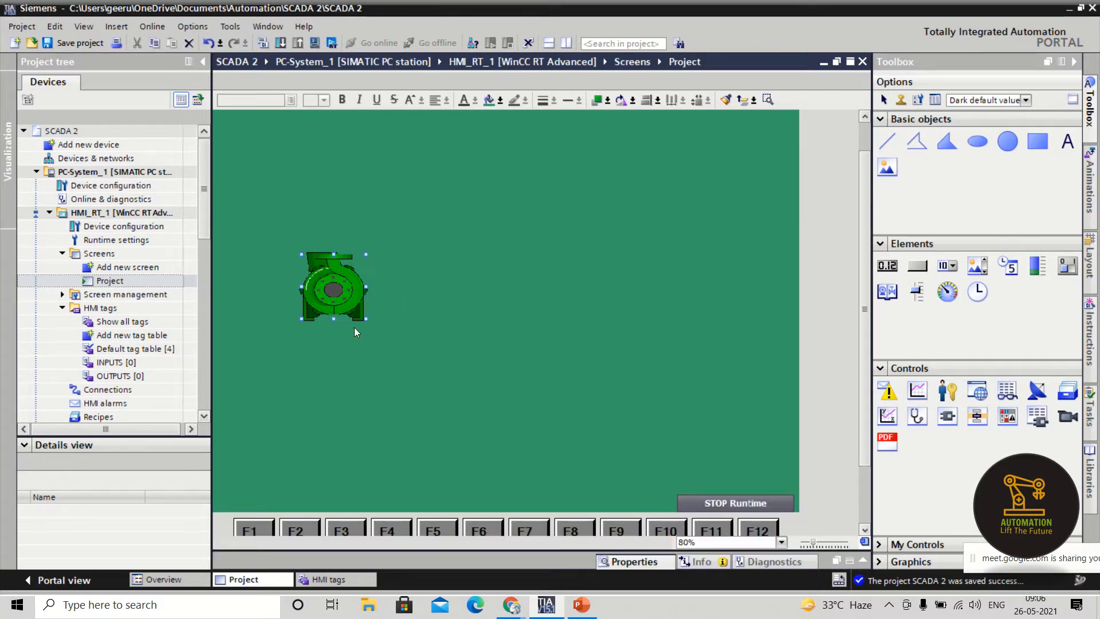
pyautogui.moveTo(366, 320); pyautogui.dragTo(313, 371)
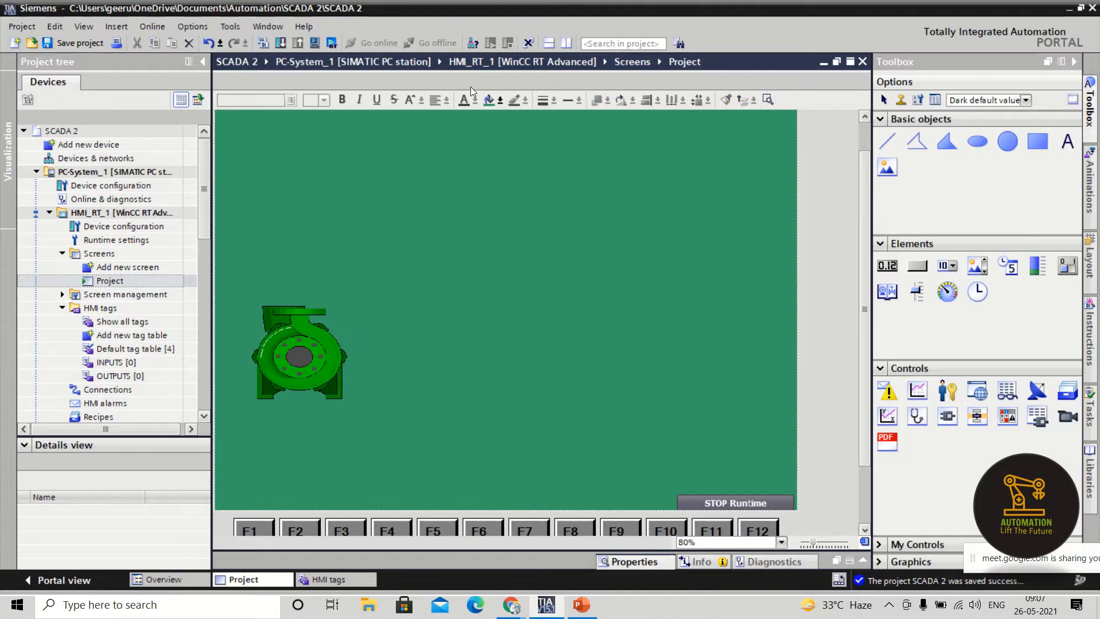
# - Try a dark olive and an orange-brown background colour for the Project screen
pyautogui.click(500, 101)
pyautogui.click(515, 122)
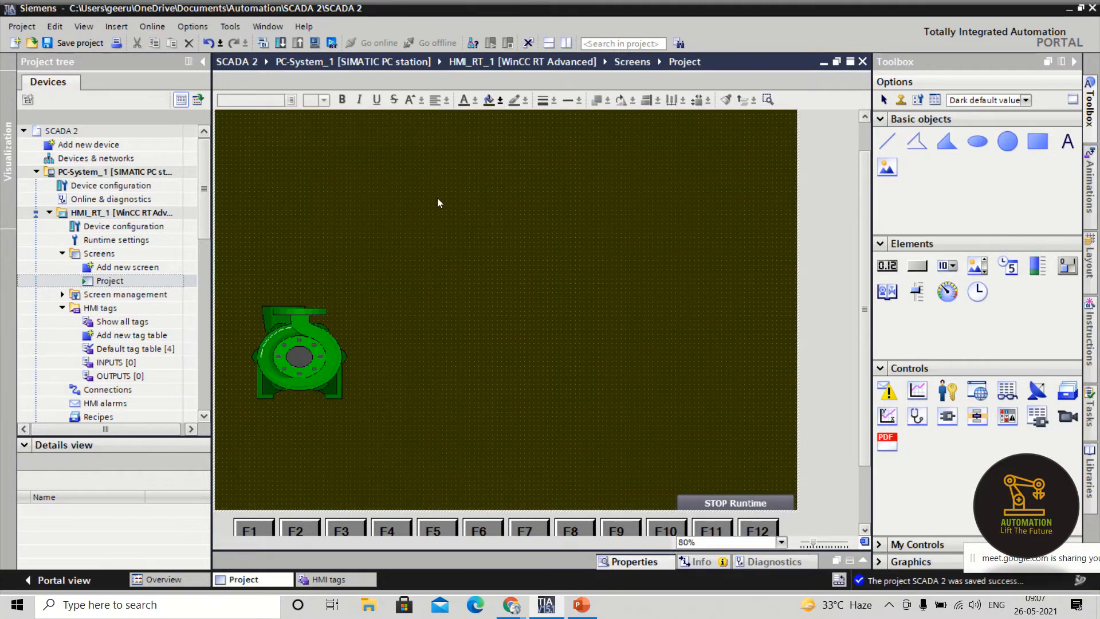
pyautogui.click(499, 102)
pyautogui.click(495, 122)
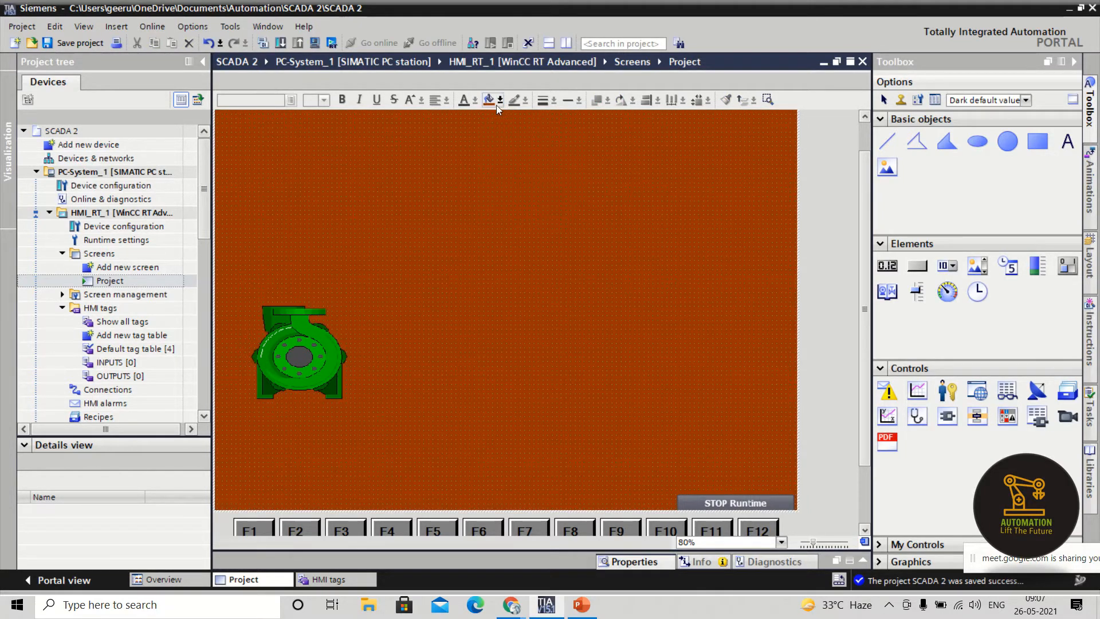
# - Set both the background colour and the grid colour of the Project screen to black (0, 0, 0)
pyautogui.click(499, 103)
pyautogui.click(487, 122)
pyautogui.rightClick(489, 204)
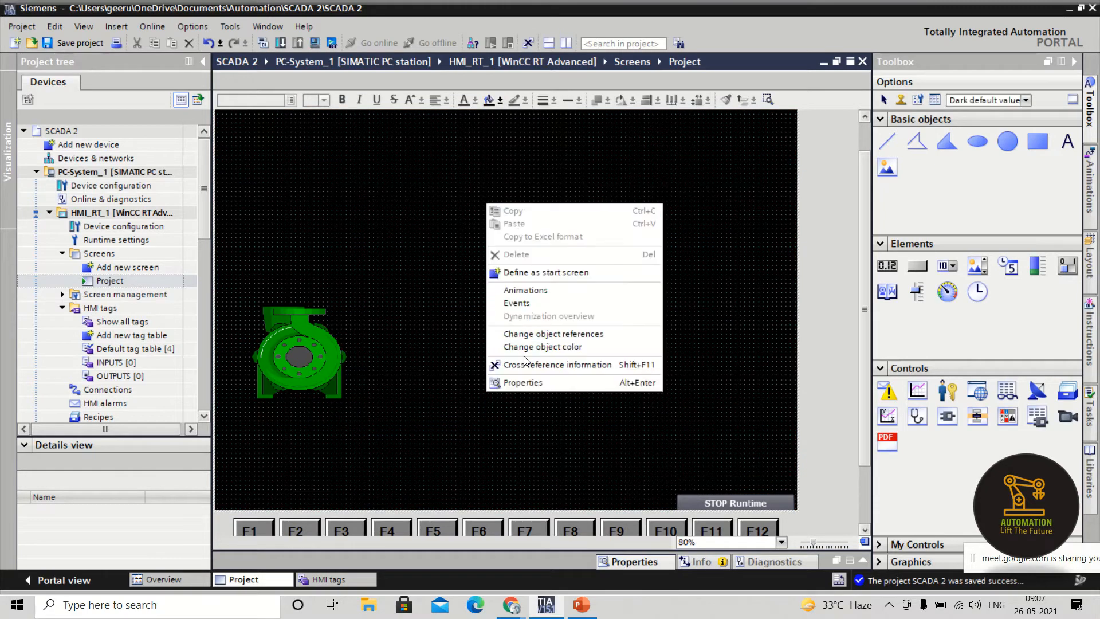
pyautogui.click(522, 382)
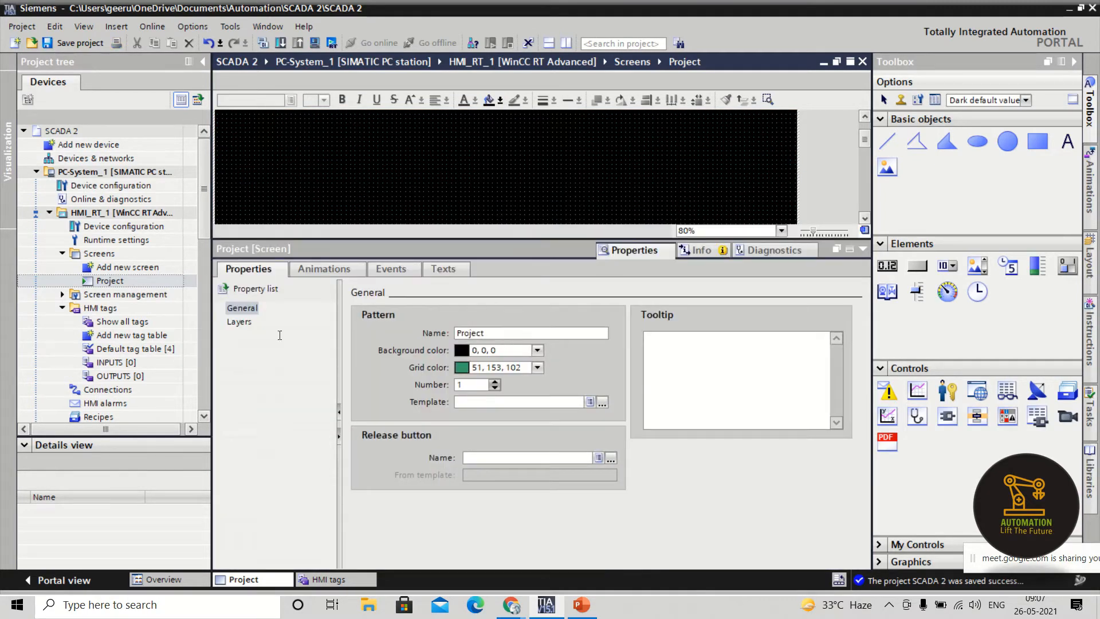
pyautogui.click(481, 350)
pyautogui.hotkey('ctrl', 'c')
pyautogui.press('Tab')
pyautogui.hotkey('ctrl', 'v')
pyautogui.click(738, 277)
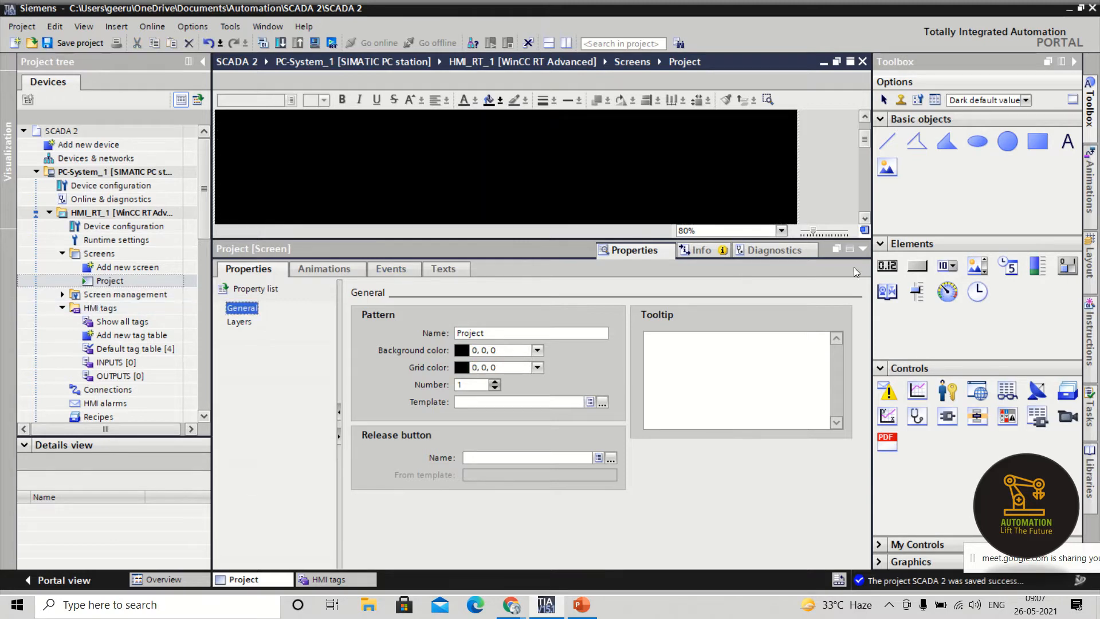
pyautogui.click(863, 249)
# - Move the green pump farther down in the lower-left area of the Project screen
pyautogui.click(341, 371)
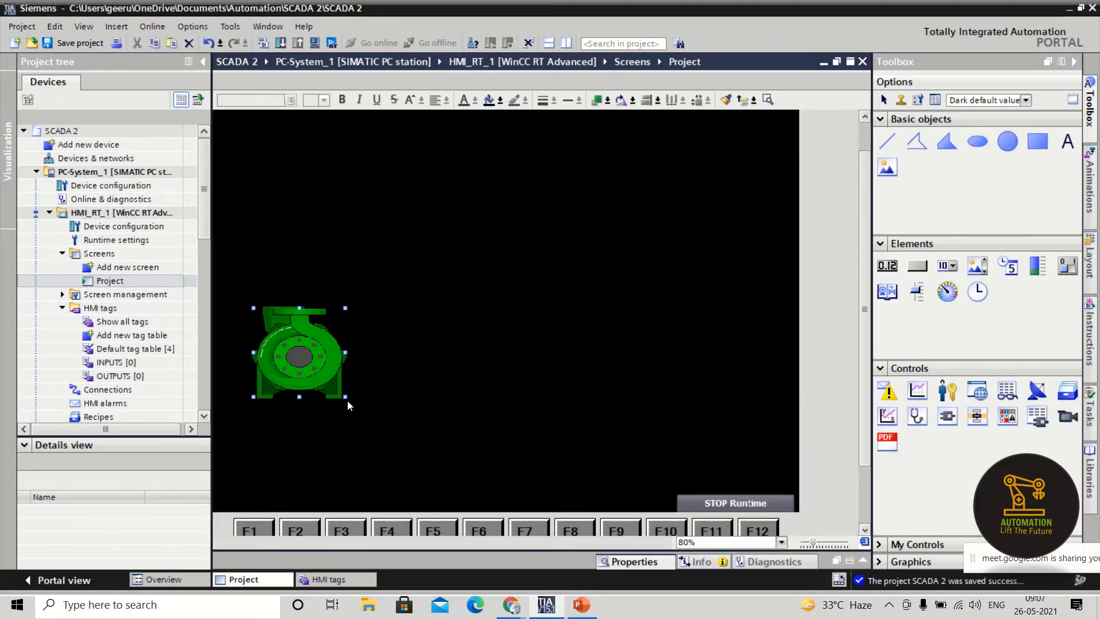
pyautogui.moveTo(345, 397)
pyautogui.mouseDown()
pyautogui.moveTo(335, 398)
pyautogui.moveTo(344, 400)
pyautogui.mouseUp()
pyautogui.moveTo(302, 363); pyautogui.dragTo(297, 423)
pyautogui.click(422, 351)
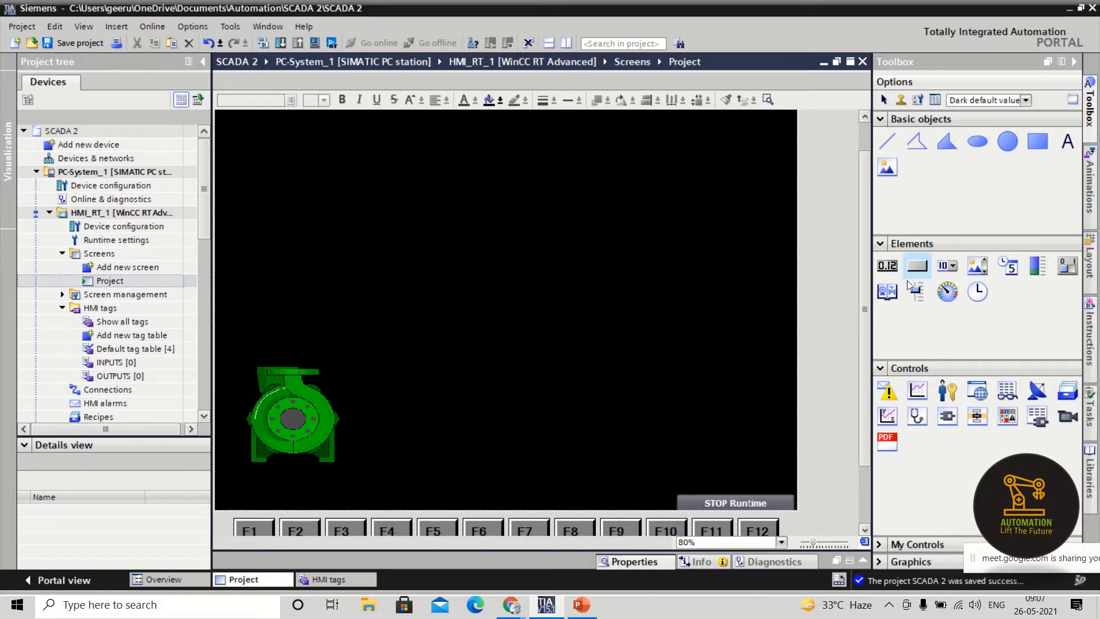
# - Add a second Symbol library element near the screen's centre and change it to the horizontal pipe from the Pipes category
pyautogui.moveTo(894, 293); pyautogui.dragTo(469, 266)
pyautogui.rightClick(468, 266)
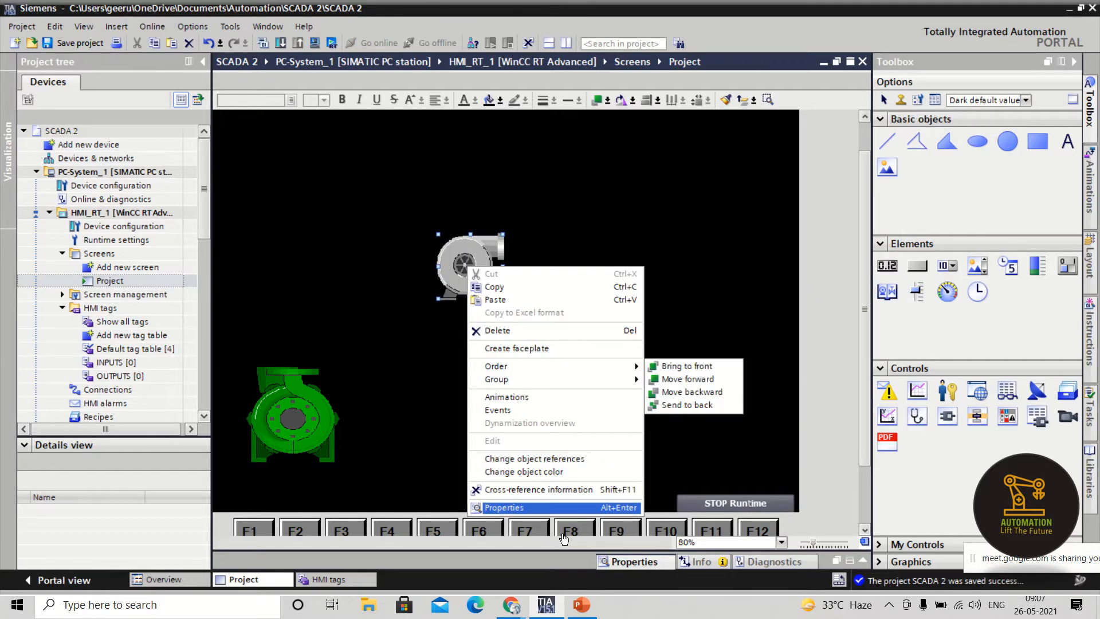
pyautogui.click(527, 506)
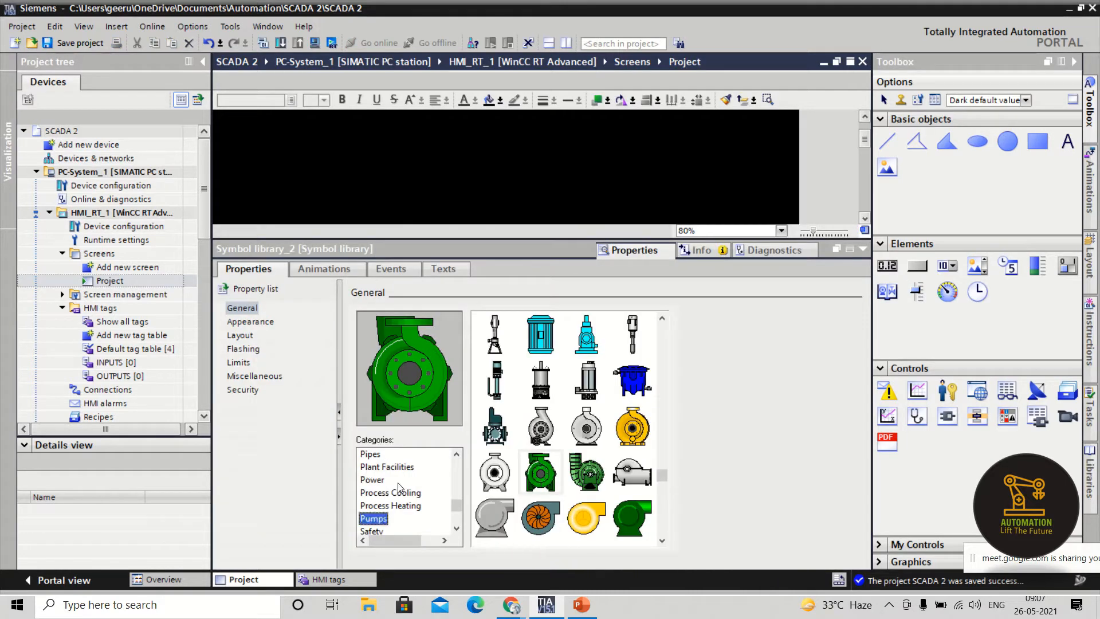
pyautogui.click(377, 455)
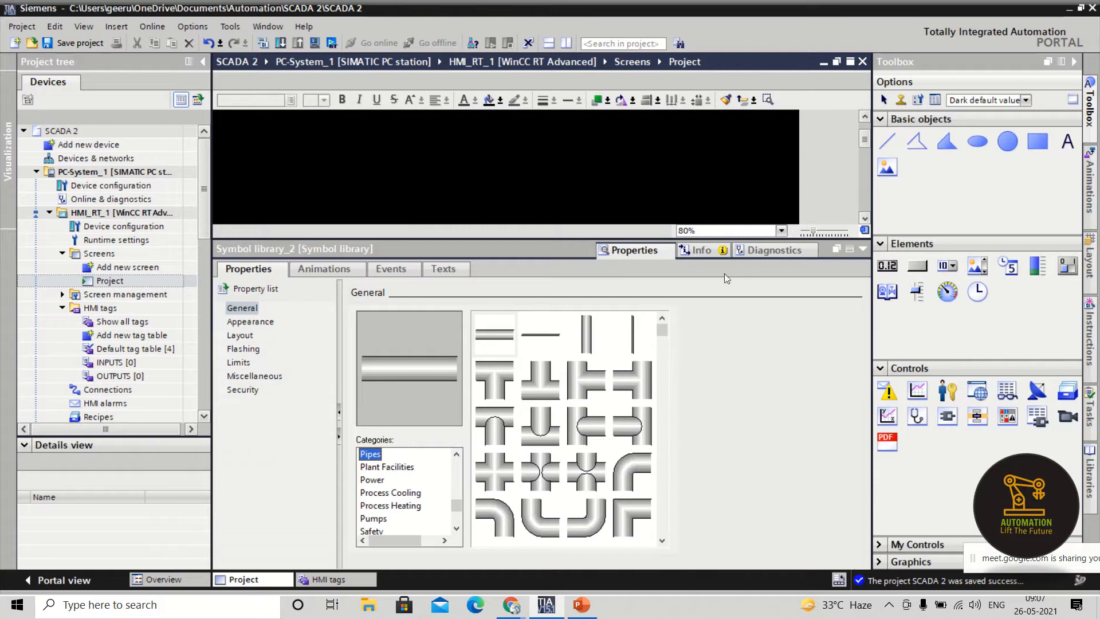
# - Change the new pipe symbol to the Right angle 1 elbow and move it up and toward the left on the screen
pyautogui.moveTo(716, 239); pyautogui.dragTo(717, 350)
pyautogui.moveTo(663, 441); pyautogui.dragTo(671, 483)
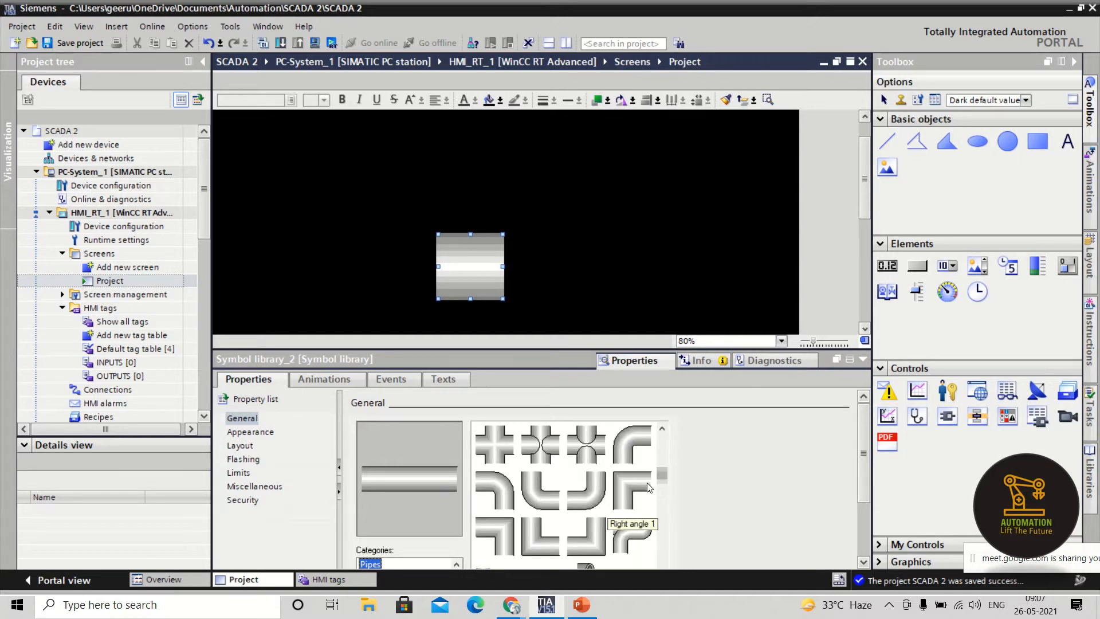
pyautogui.click(648, 471)
pyautogui.click(863, 359)
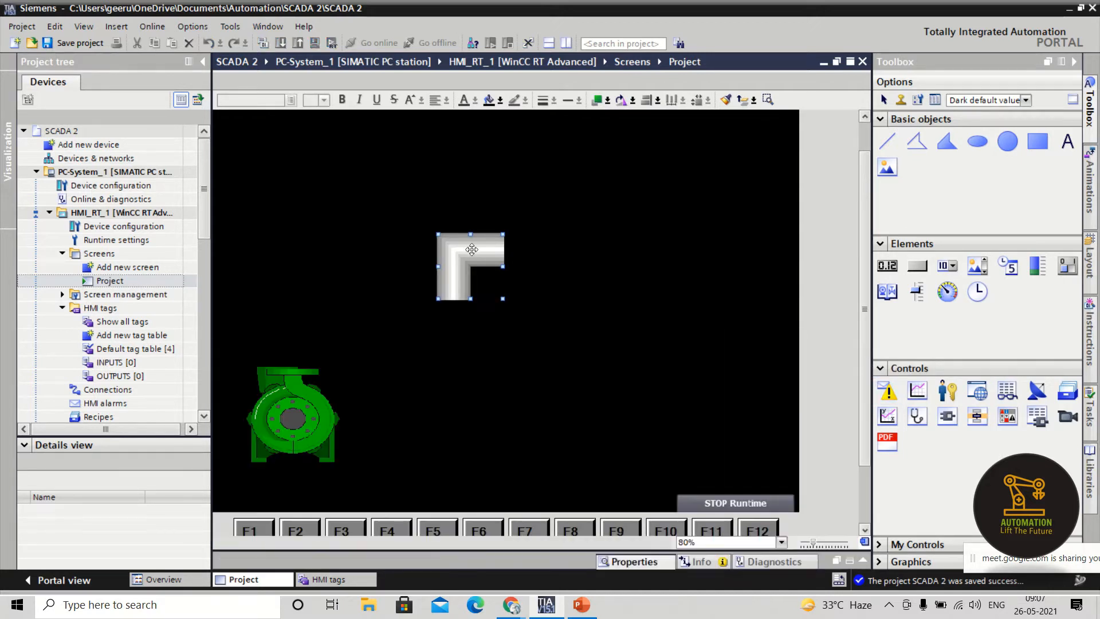
pyautogui.moveTo(471, 250); pyautogui.dragTo(411, 219)
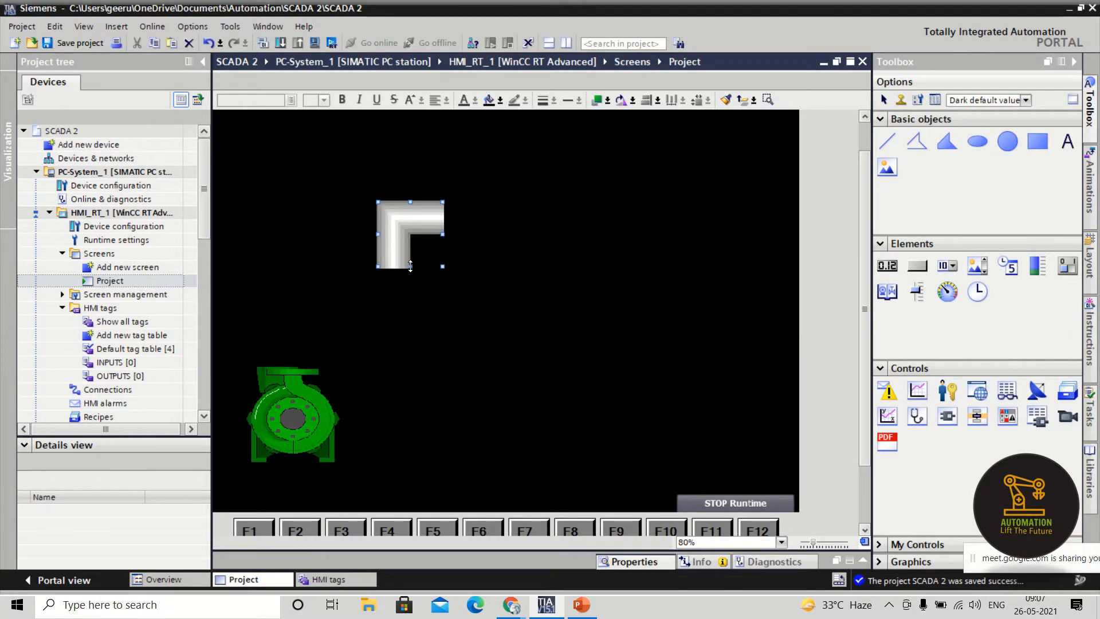
pyautogui.moveTo(410, 266); pyautogui.dragTo(433, 309)
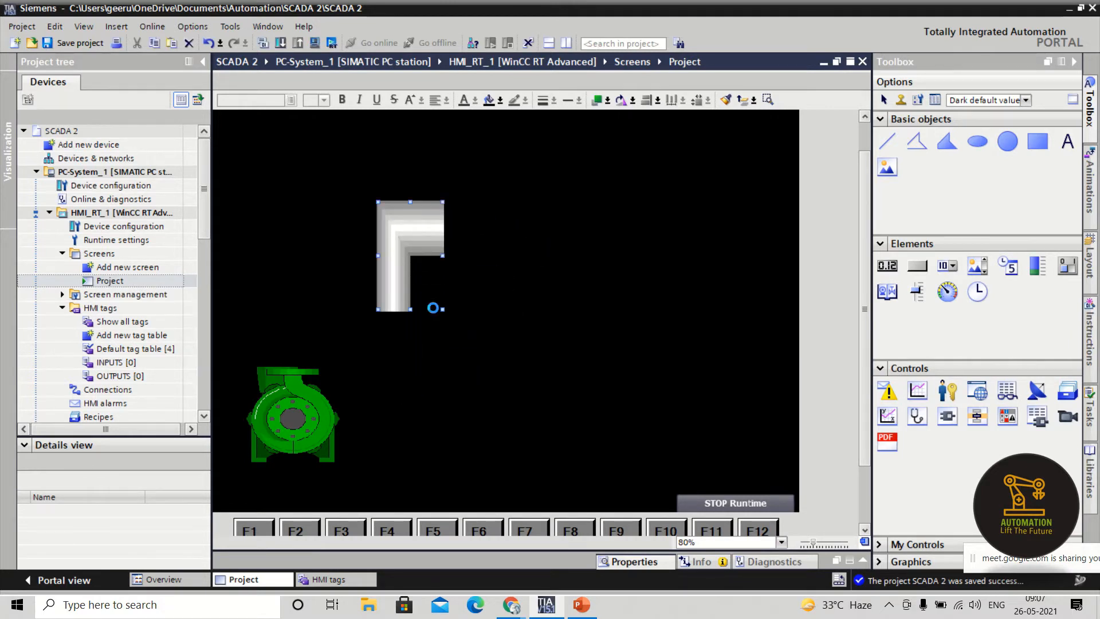
pyautogui.hotkey('ctrl', 'z')
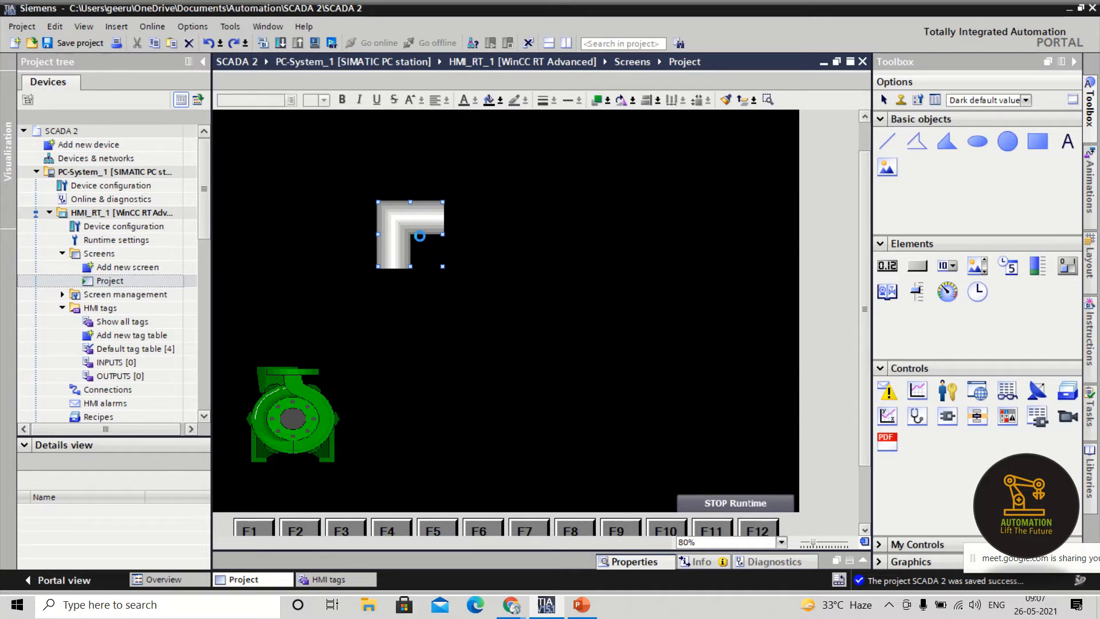
# - Duplicate the elbow, arrange the two elbows one above the other over the pump, and change the lower one to the Short vertical pipe
pyautogui.hotkey('ctrl', 'v')
pyautogui.moveTo(410, 222); pyautogui.dragTo(304, 255)
pyautogui.doubleClick(302, 255)
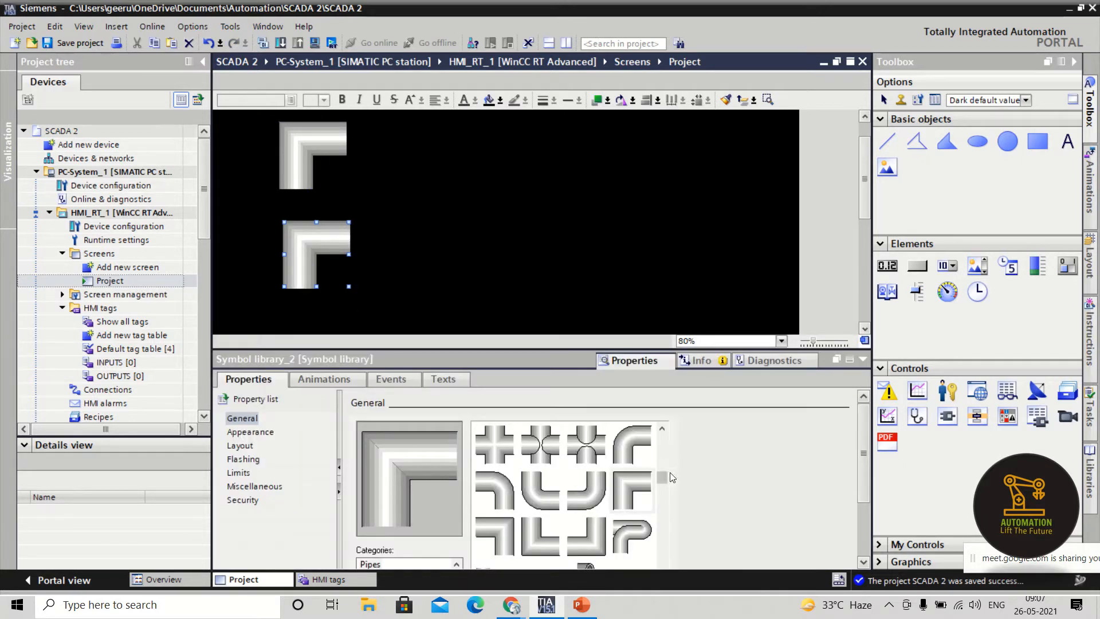
pyautogui.moveTo(662, 474); pyautogui.dragTo(662, 438)
pyautogui.click(589, 434)
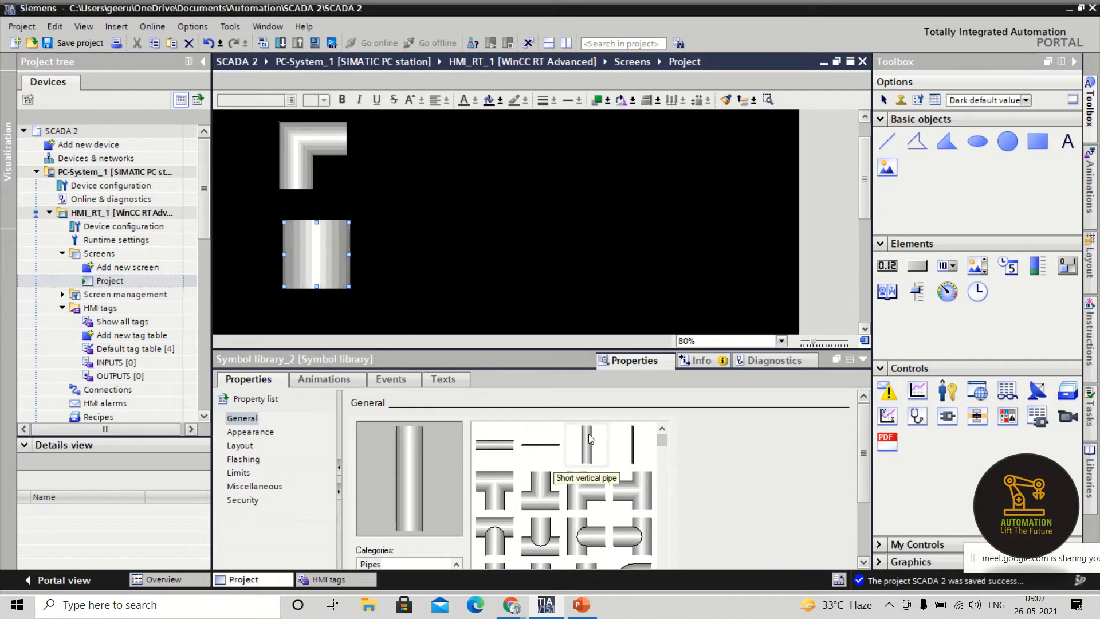
pyautogui.click(862, 359)
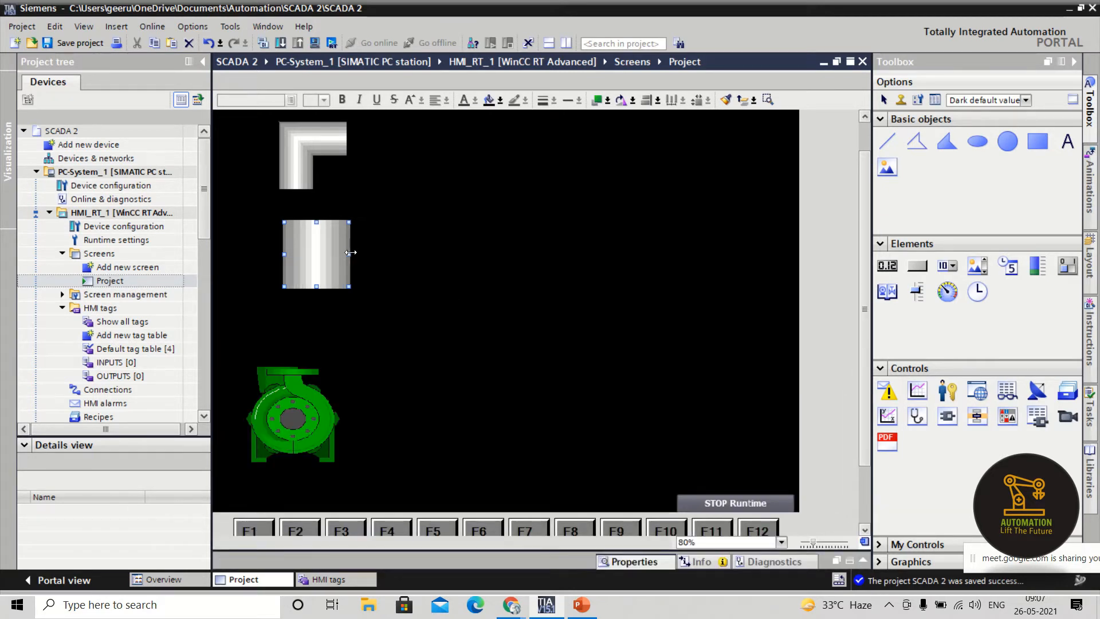
# - Narrow the vertical pipe to the elbow's pipe width, join it to the elbow and extend it down to the green pump's outlet
pyautogui.moveTo(348, 253); pyautogui.dragTo(296, 191)
pyautogui.moveTo(283, 239); pyautogui.dragTo(281, 240)
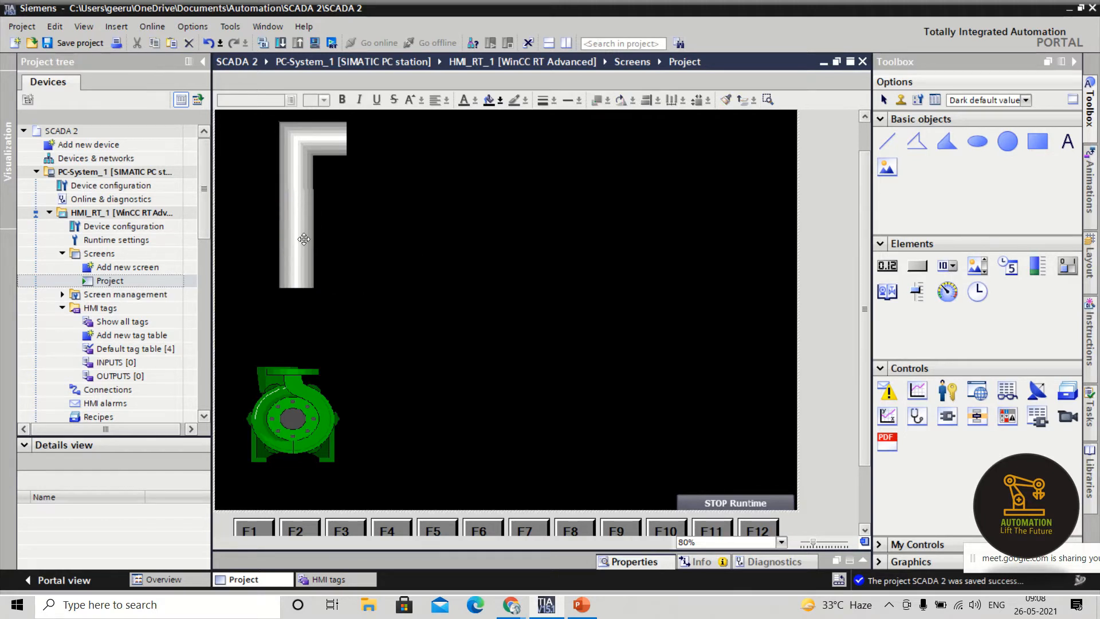
pyautogui.moveTo(296, 285); pyautogui.dragTo(279, 366)
# - Nudge the green pump slightly right and up so its outlet meets the lower end of the vertical pipe
pyautogui.click(325, 416)
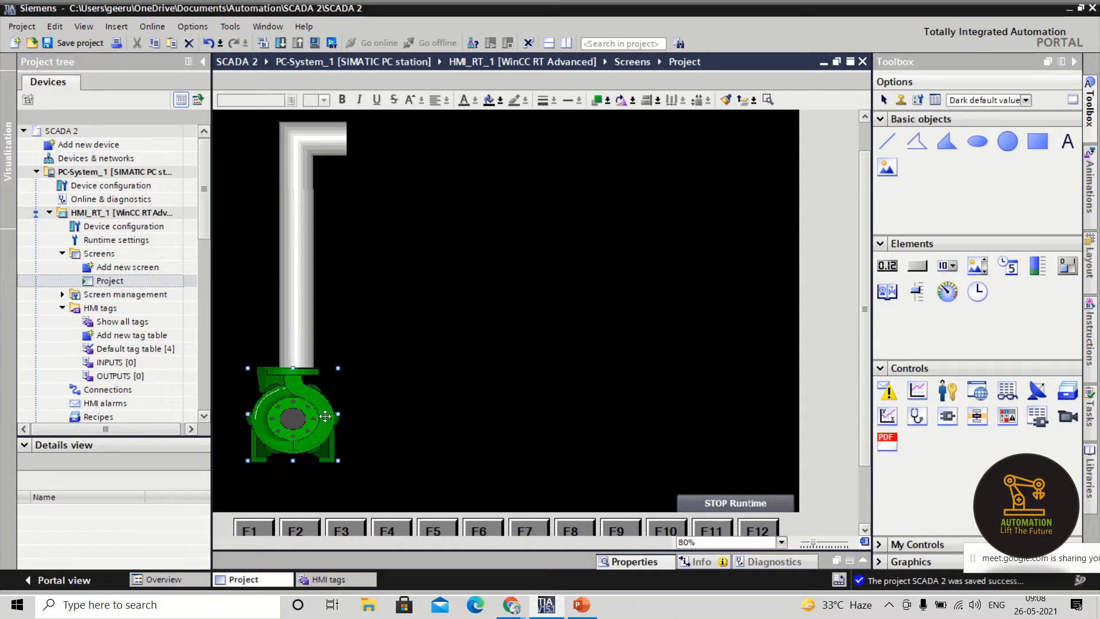
pyautogui.press('Right')
pyautogui.press('Right')
pyautogui.press('Right')
pyautogui.press('Right')
pyautogui.press('Right')
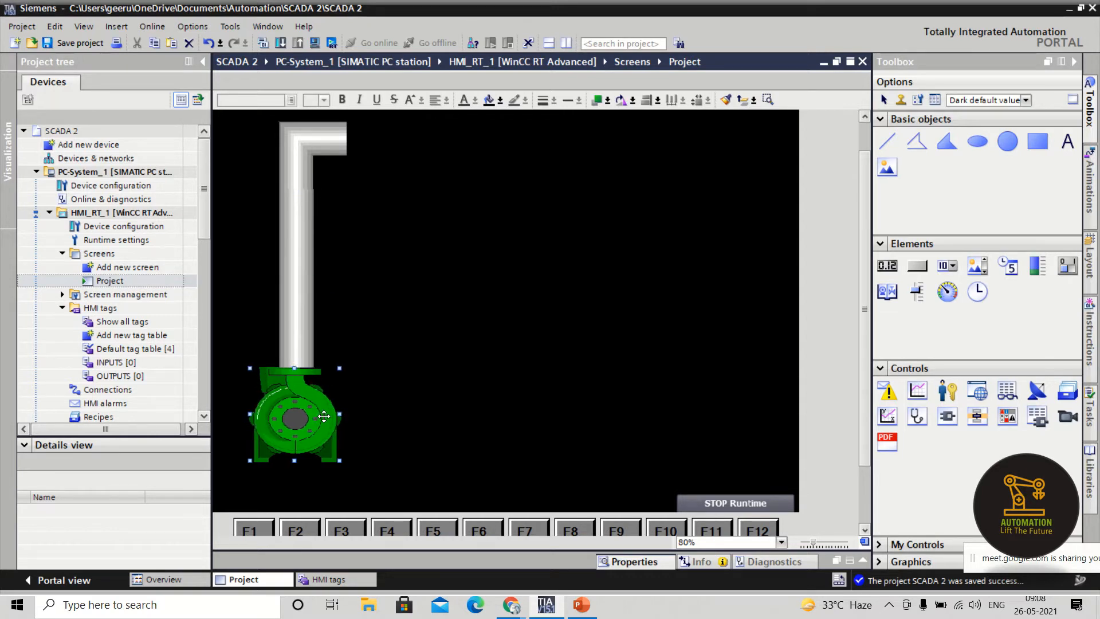
pyautogui.press('Up')
pyautogui.press('Up')
pyautogui.press('Up')
pyautogui.press('Up')
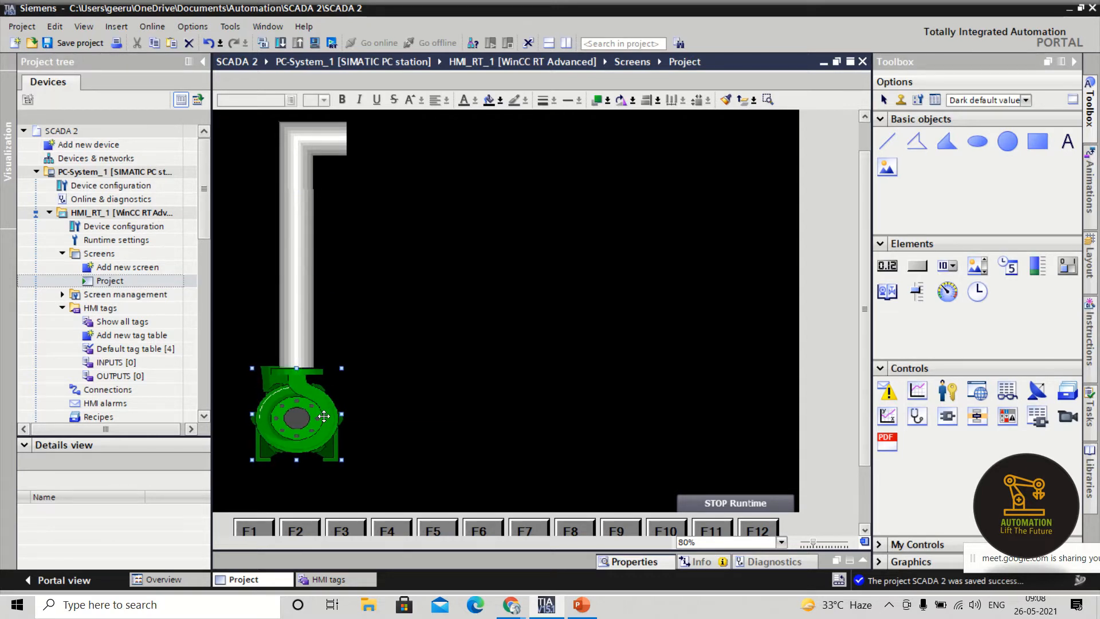
pyautogui.press('Down')
# - Change the green pump's stacking order relative to the vertical pipe
pyautogui.rightClick(302, 420)
pyautogui.moveTo(364, 270)
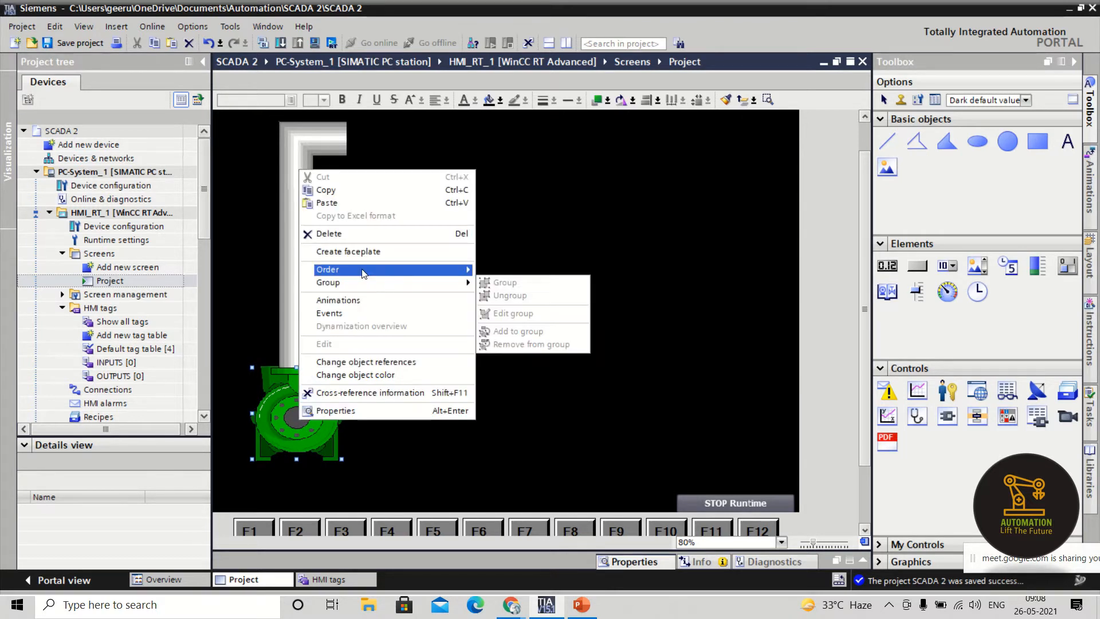
pyautogui.click(508, 281)
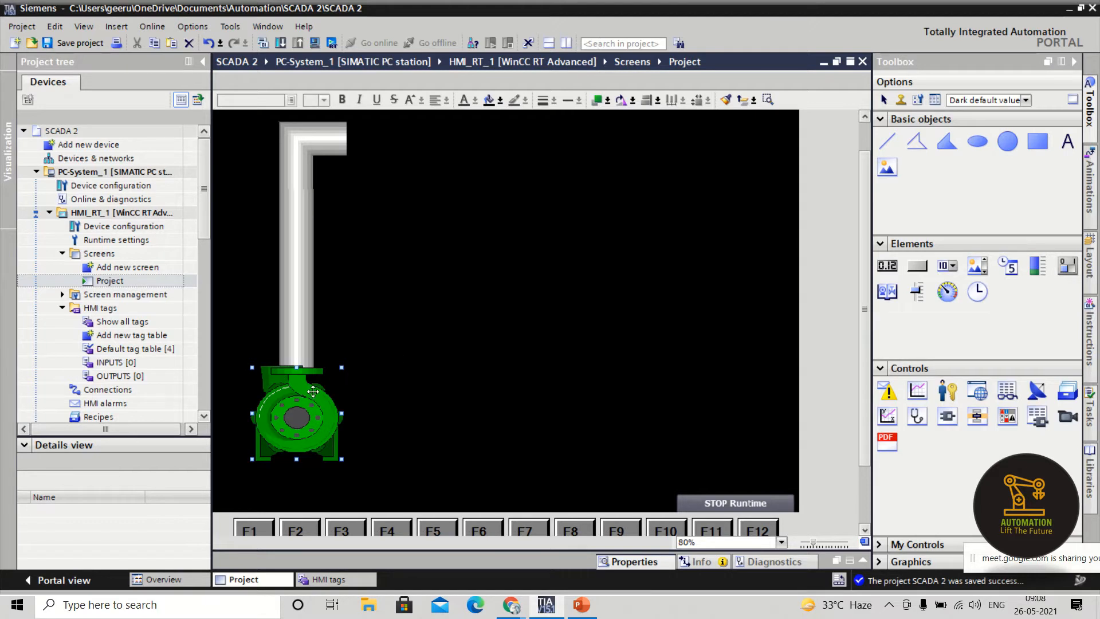
pyautogui.click(410, 308)
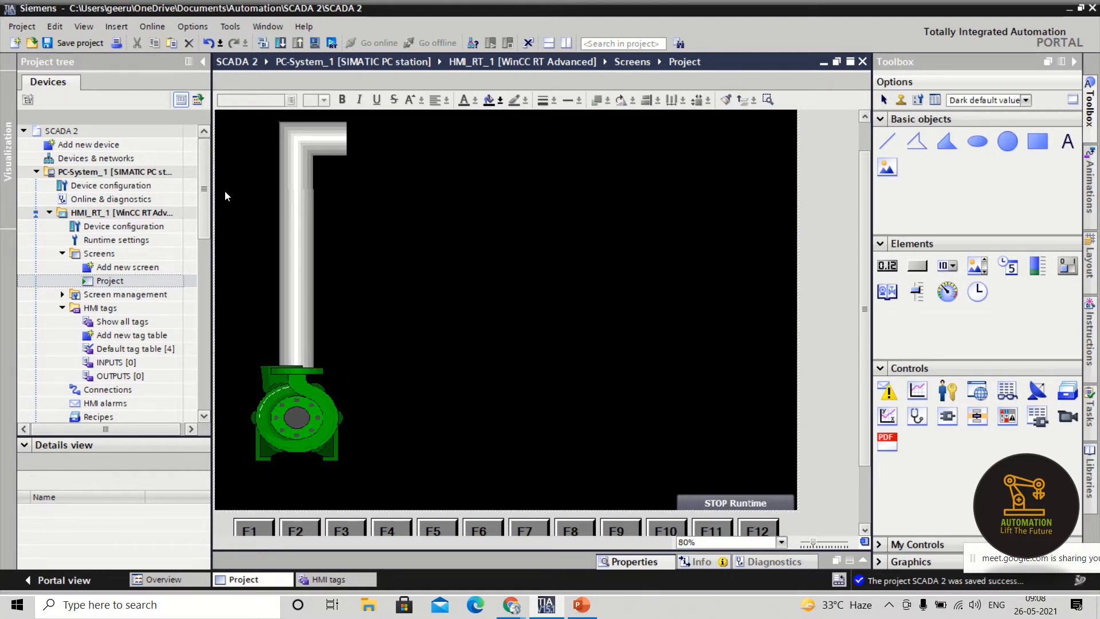
# - Try moving the elbow and the vertical pipe slightly lower together, and undo the move
pyautogui.click(279, 122)
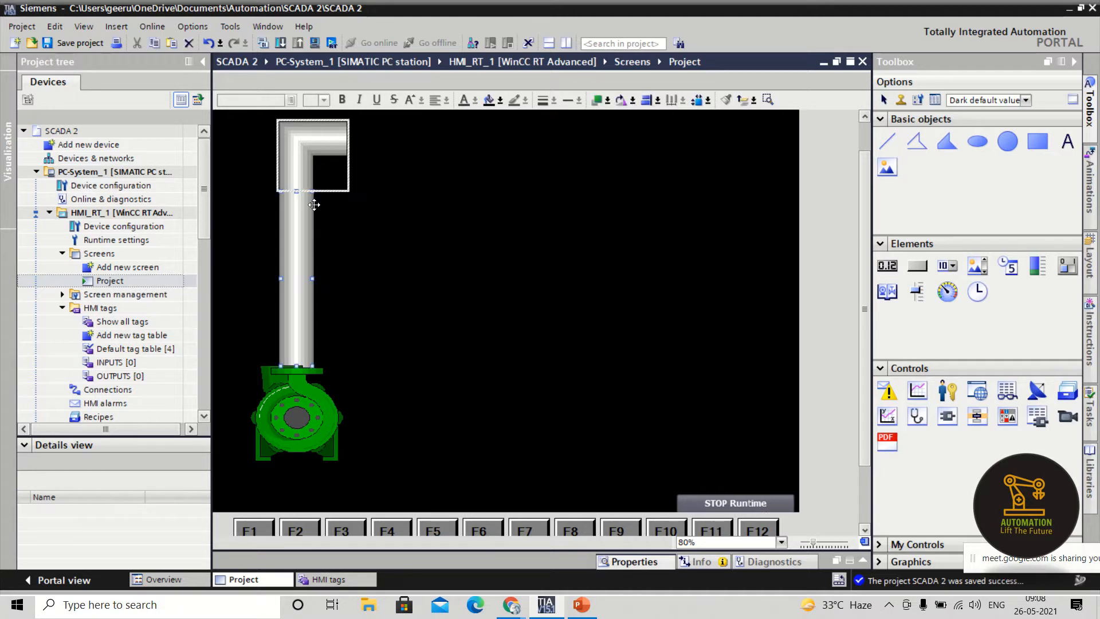
pyautogui.moveTo(296, 191); pyautogui.dragTo(292, 203)
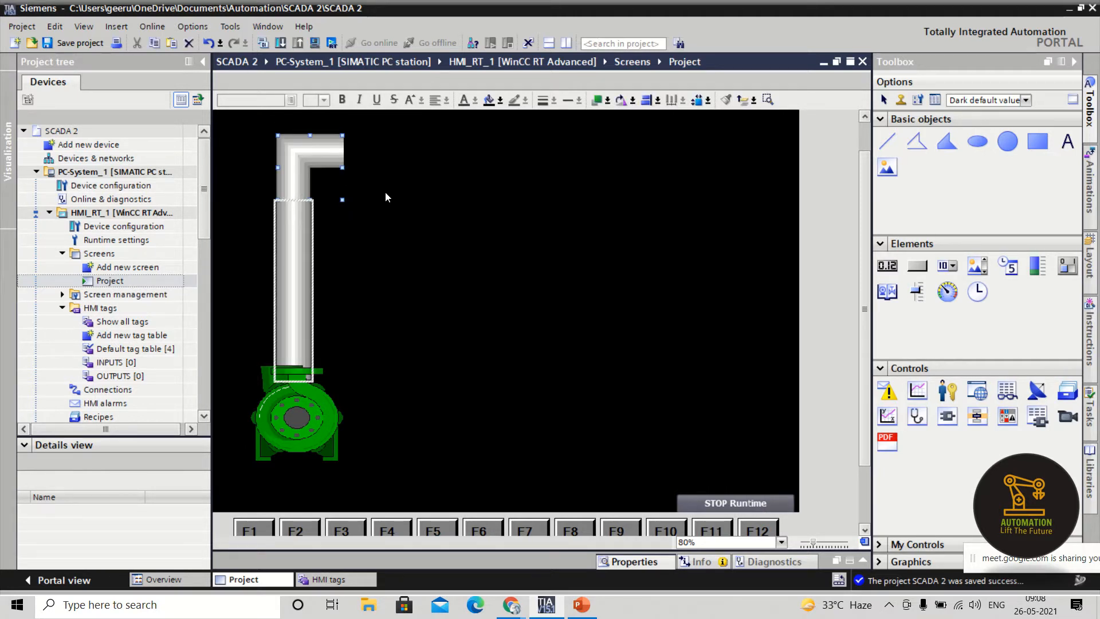
pyautogui.click(337, 270)
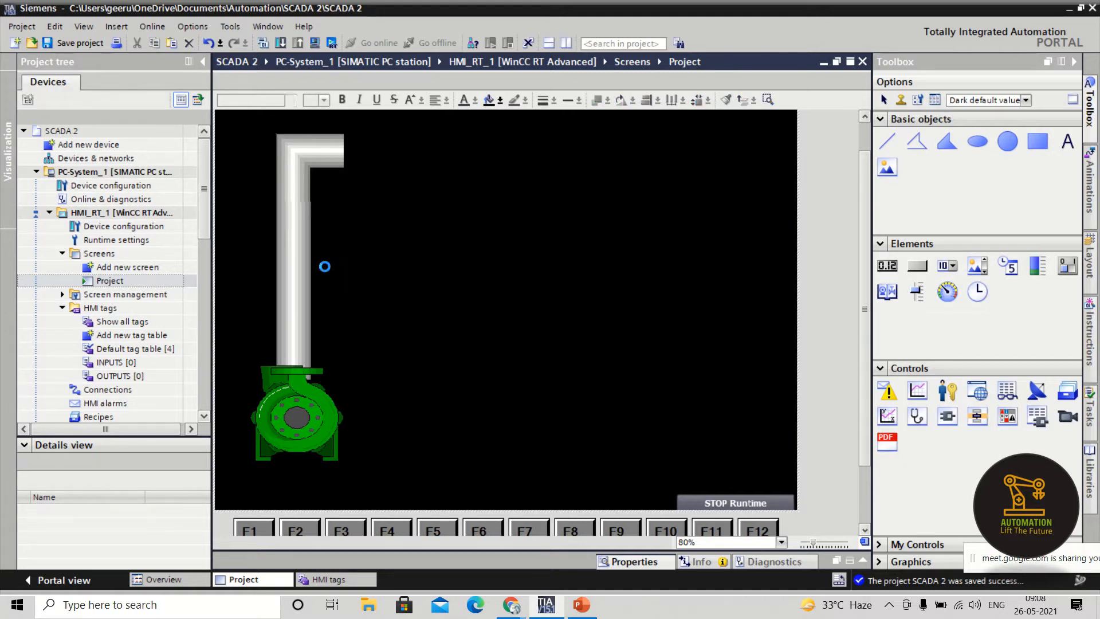
pyautogui.hotkey('ctrl', 'z')
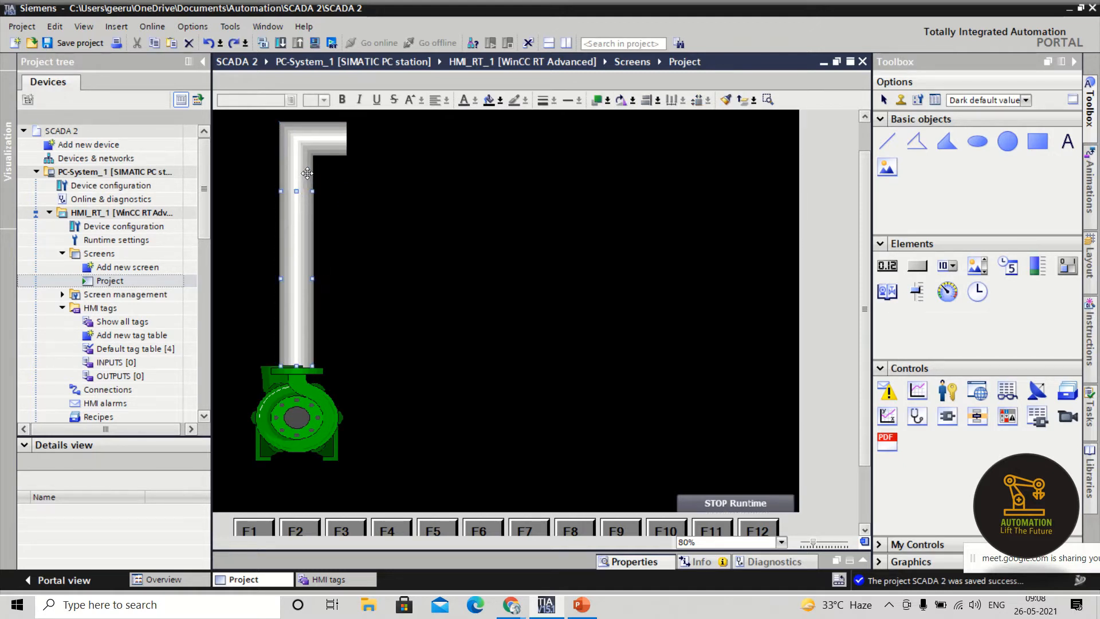
# - Narrow the elbow and the vertical pipe together, and narrow the elbow further until its lower end matches the pipe's width
pyautogui.keyDown('shift'); pyautogui.click(304, 165); pyautogui.keyUp('shift')
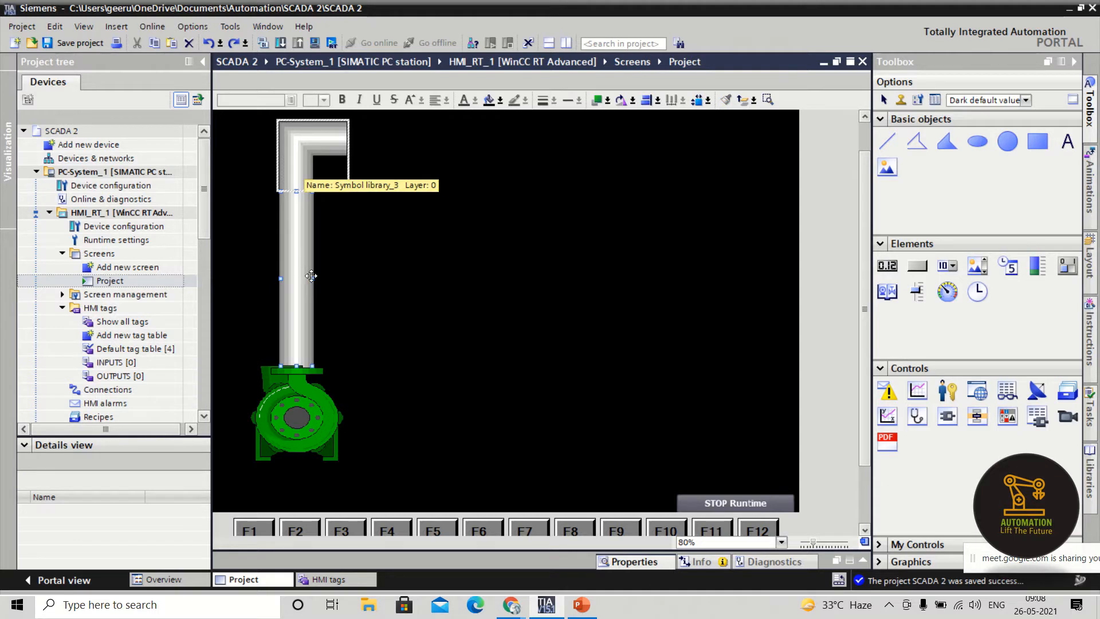
pyautogui.moveTo(311, 276); pyautogui.dragTo(298, 275)
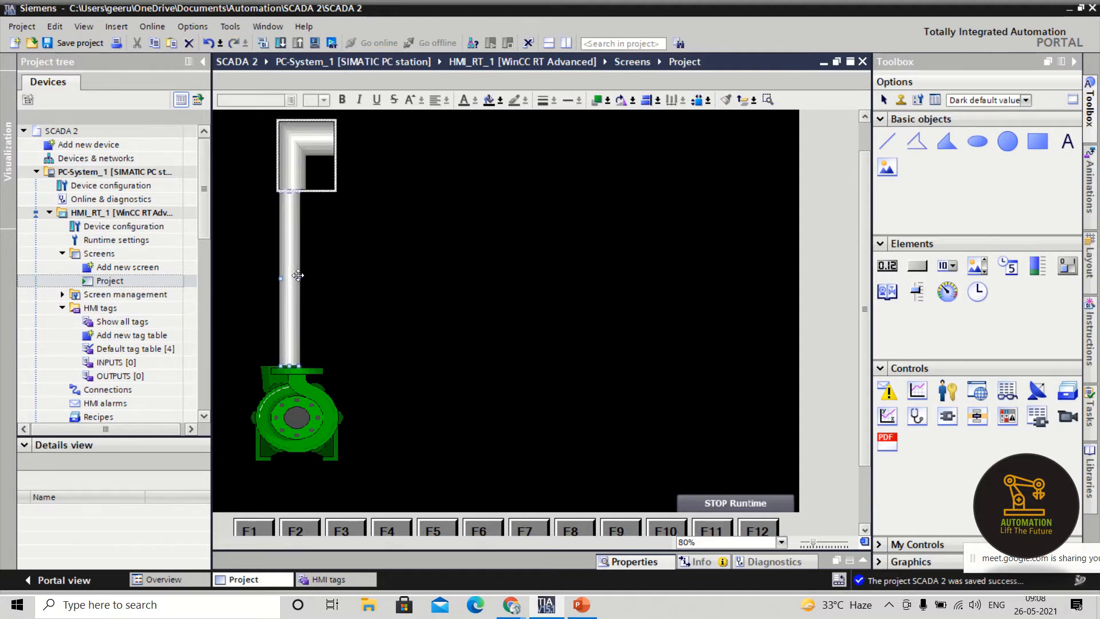
pyautogui.click(308, 164)
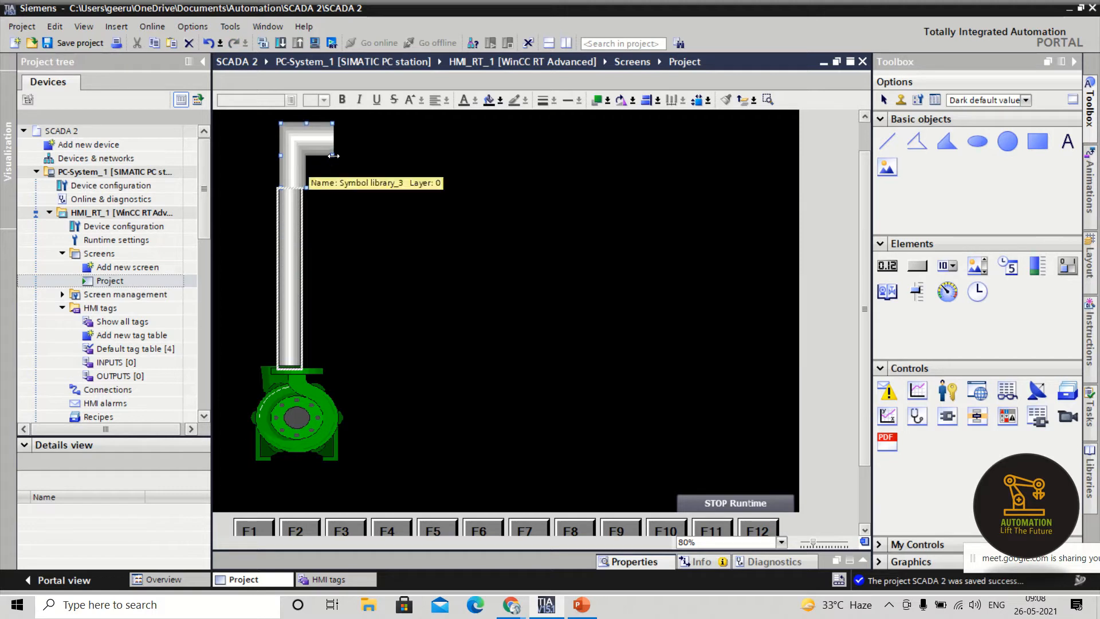
pyautogui.moveTo(333, 155); pyautogui.dragTo(328, 155)
pyautogui.click(366, 216)
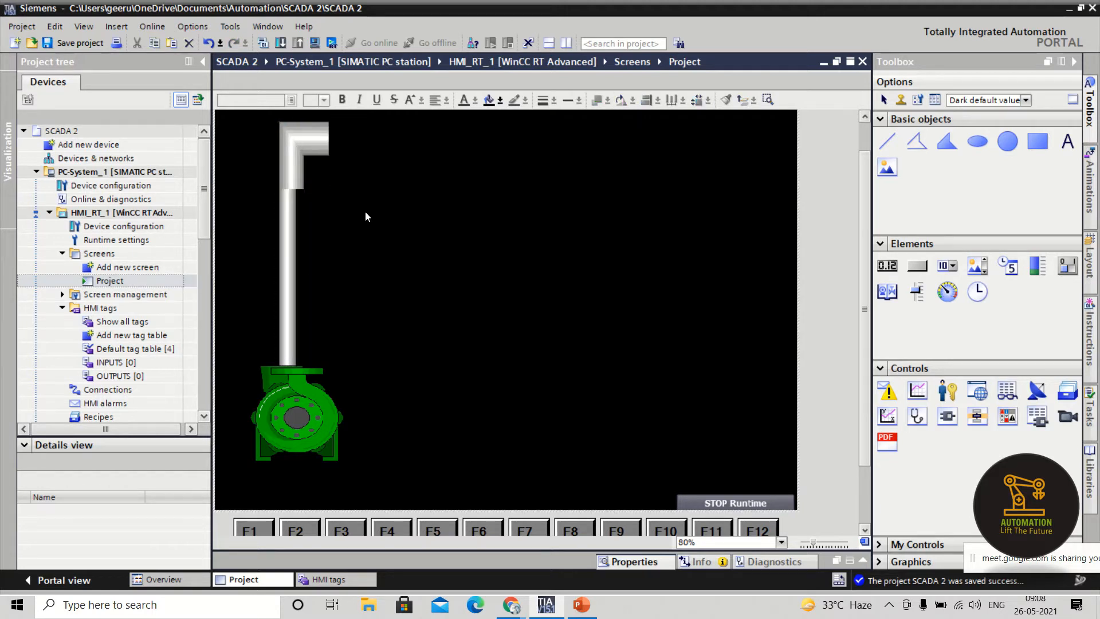
pyautogui.hotkey('ctrl', 'z')
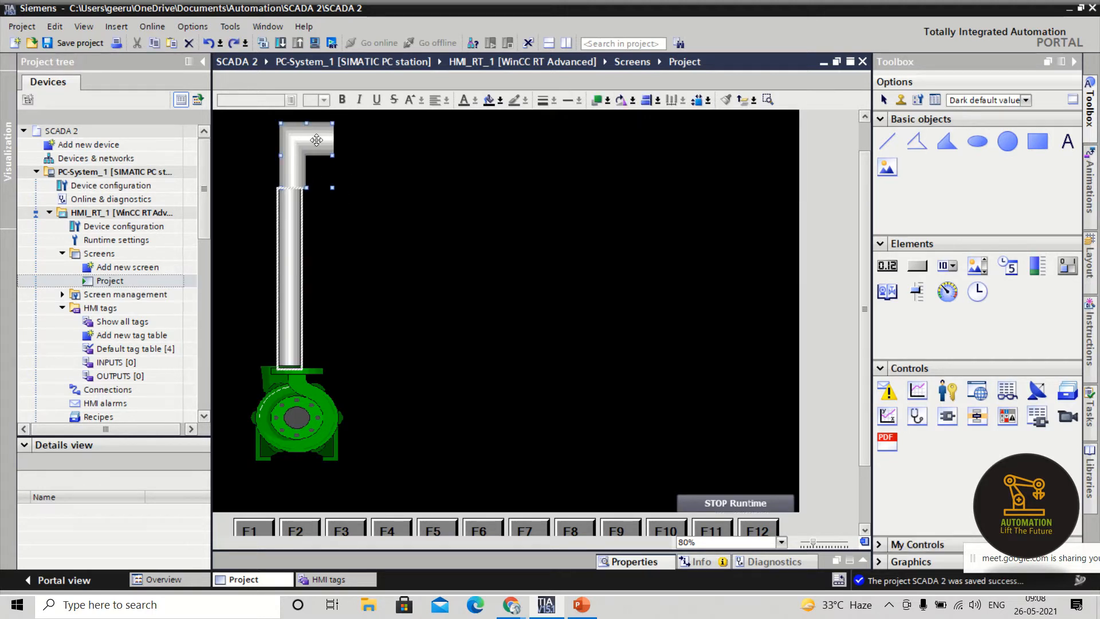
pyautogui.click(311, 136)
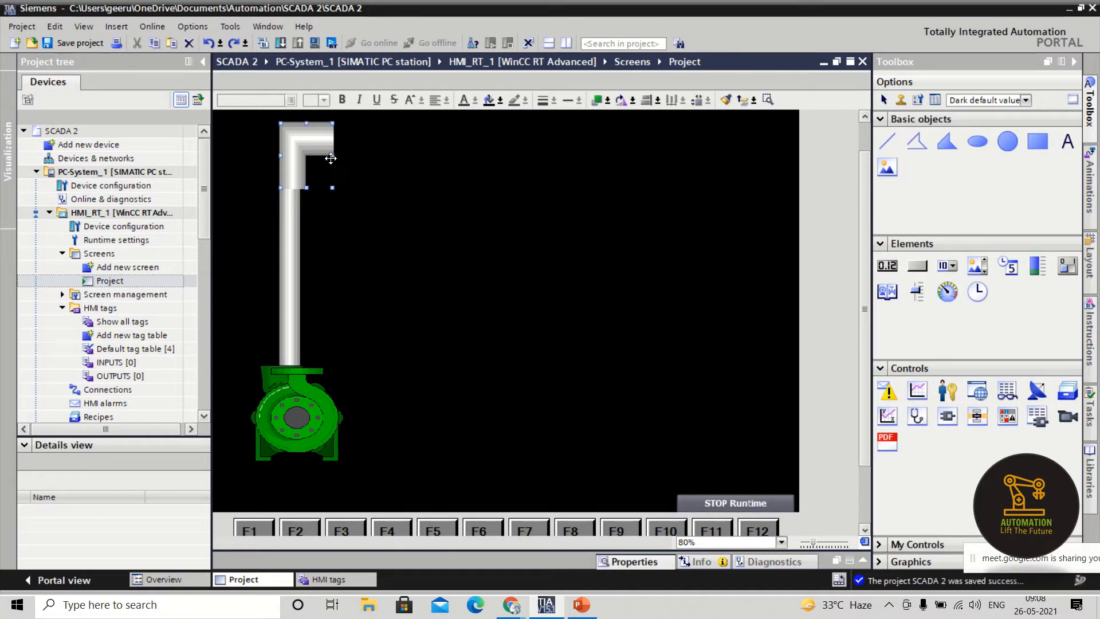
pyautogui.moveTo(330, 155); pyautogui.dragTo(319, 158)
pyautogui.click(320, 343)
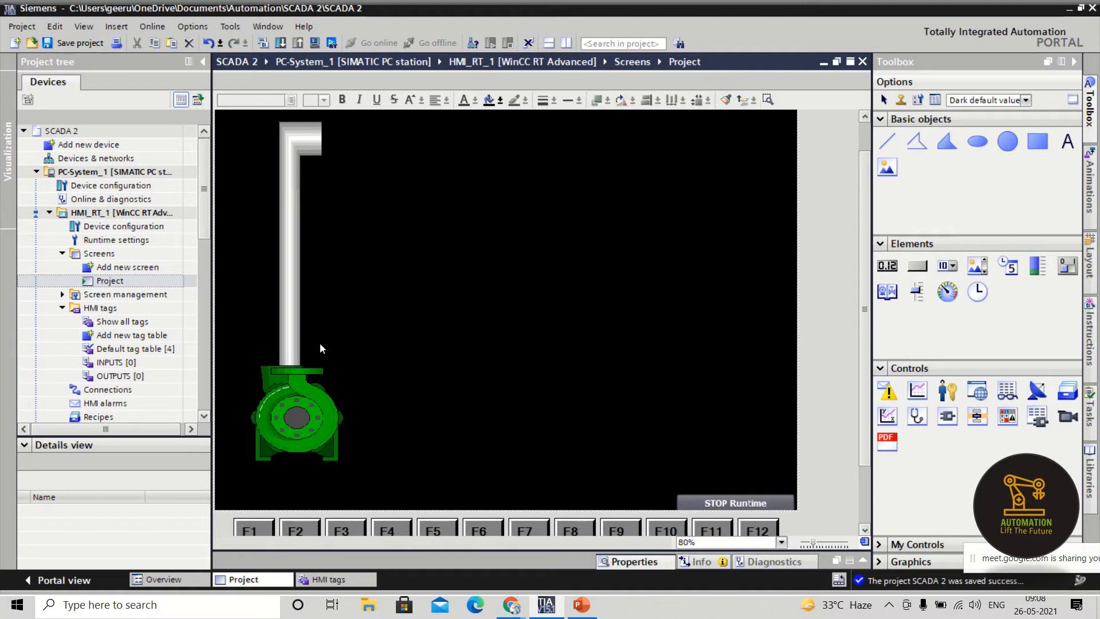
# - Shift the elbow and the vertical pipe together to the right until they are centred above the green pump
pyautogui.moveTo(256, 107); pyautogui.dragTo(256, 104)
pyautogui.press('Right')
pyautogui.press('Right')
pyautogui.press('Right')
pyautogui.press('Right')
pyautogui.press('Right')
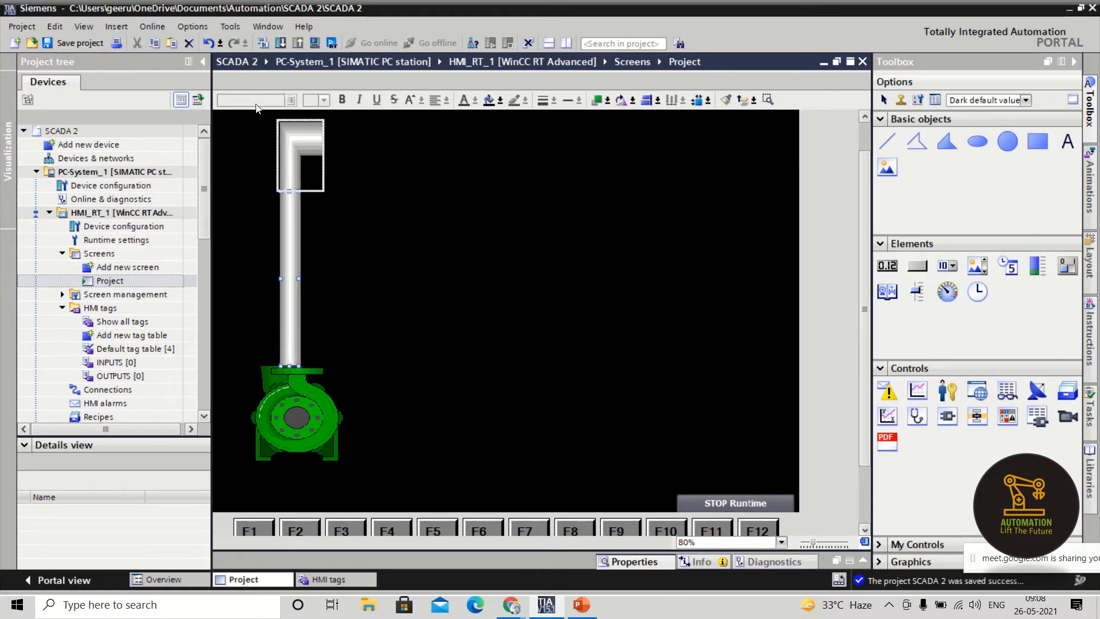
pyautogui.press('Right')
pyautogui.press('Right')
pyautogui.press('Right')
pyautogui.press('Right')
pyautogui.press('Right')
pyautogui.press('Right')
pyautogui.press('Right')
pyautogui.press('Right')
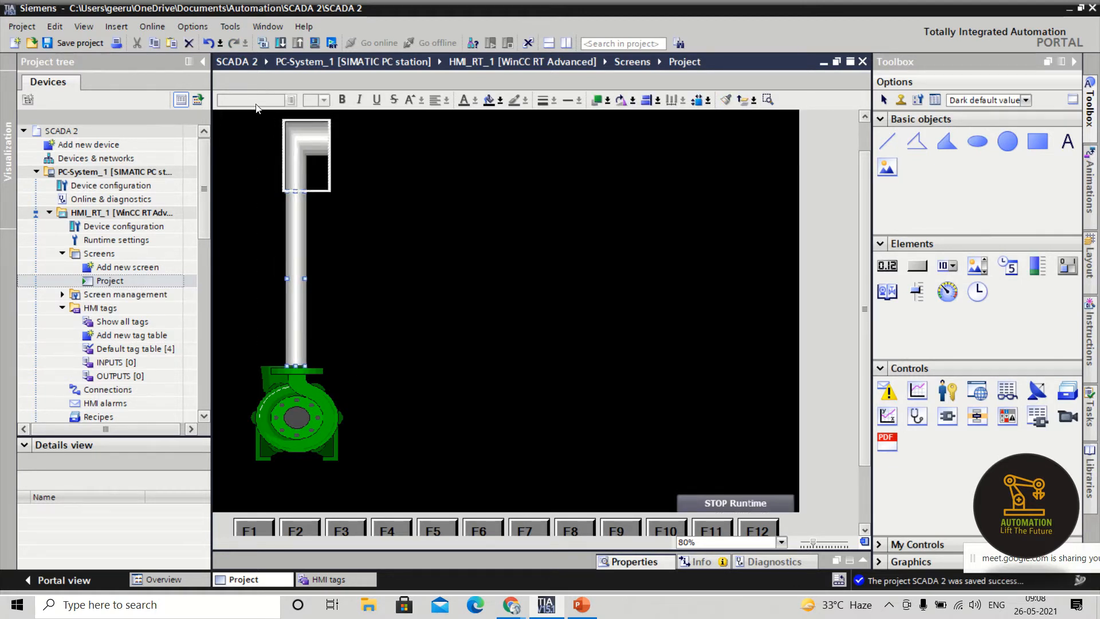
pyautogui.click(502, 229)
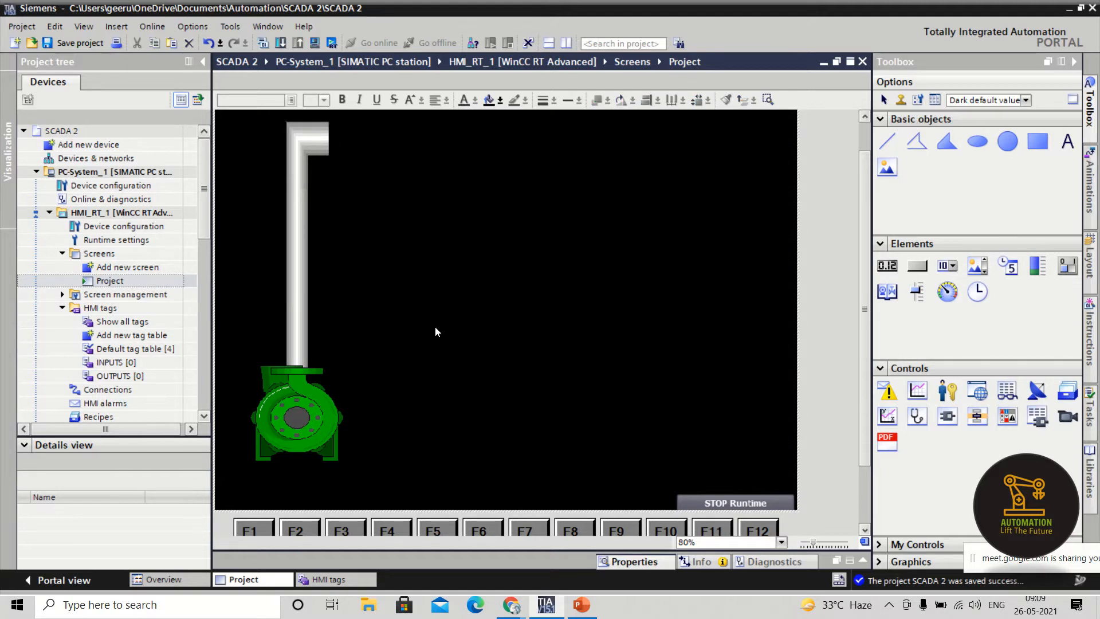
# - Widen the vertical pipe and the elbow toward the left, matching their widths and aligning the elbow with the pipe's upper end
pyautogui.moveTo(366, 373); pyautogui.dragTo(243, 103)
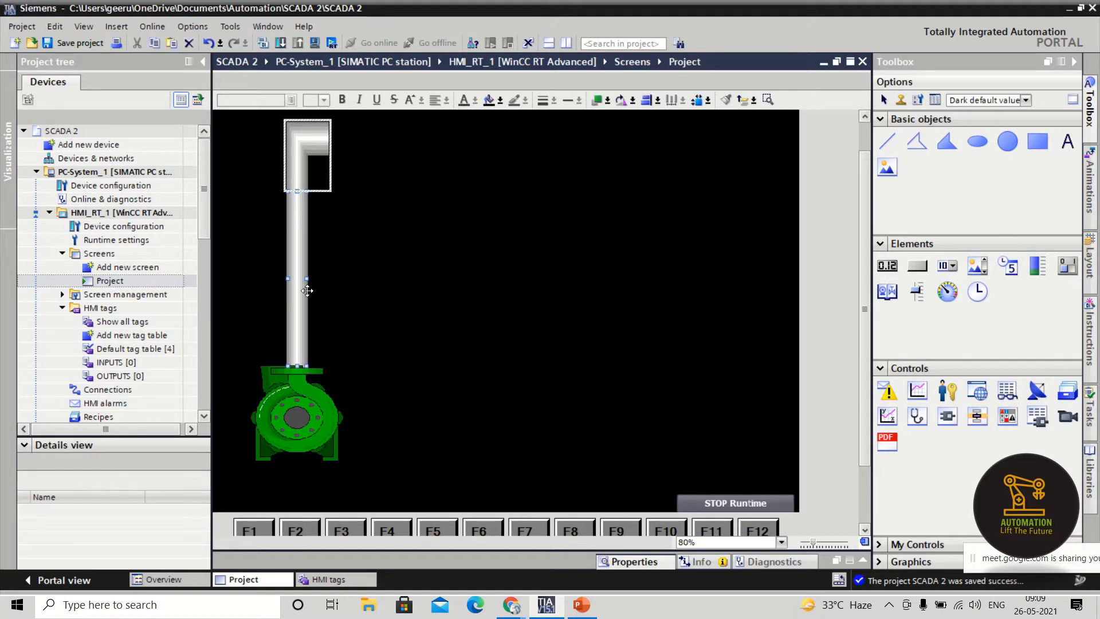
pyautogui.moveTo(307, 290)
pyautogui.mouseDown()
pyautogui.moveTo(284, 290)
pyautogui.moveTo(293, 277)
pyautogui.moveTo(299, 288)
pyautogui.mouseUp()
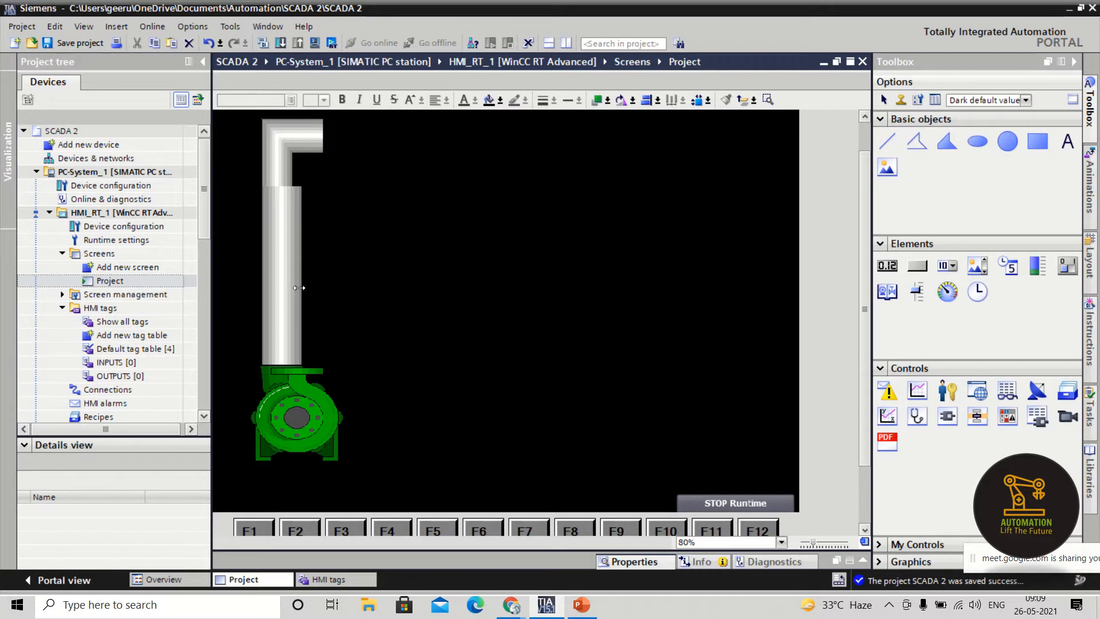
pyautogui.click(281, 153)
pyautogui.moveTo(321, 152); pyautogui.dragTo(339, 182)
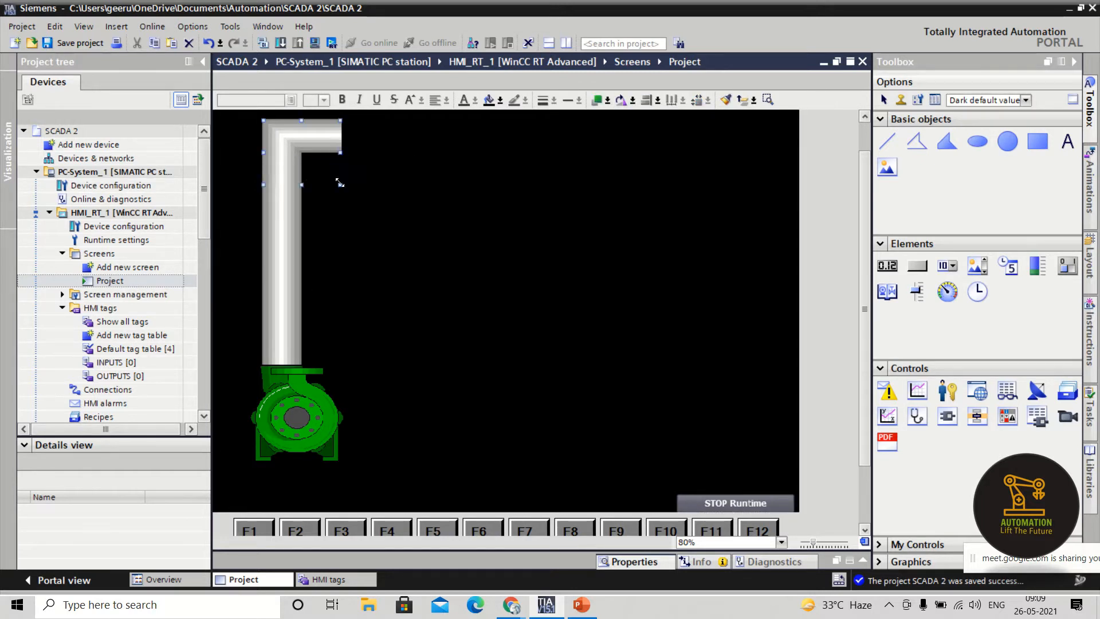
pyautogui.click(278, 247)
pyautogui.click(314, 126)
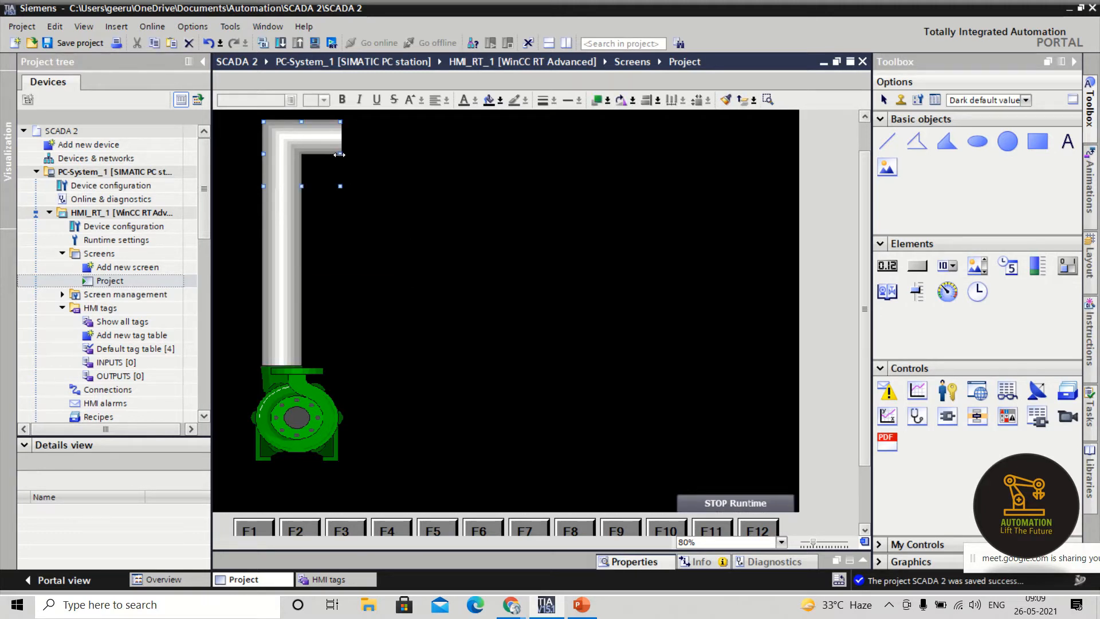
pyautogui.click(370, 311)
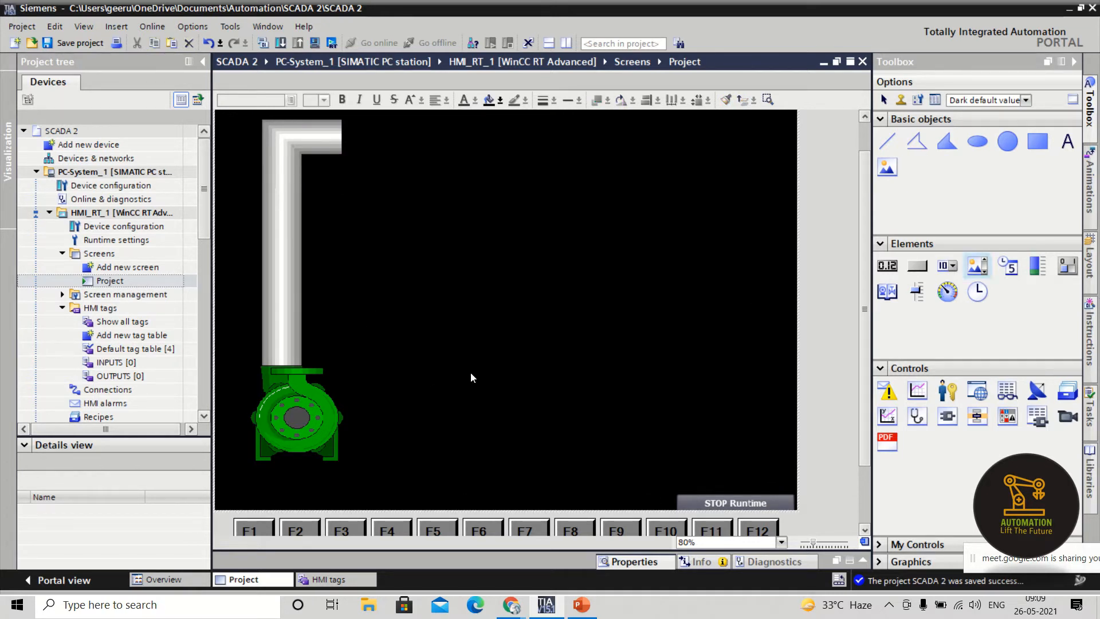
# - Duplicate the vertical pipe, rotate the copy by 90° and place it horizontally at the elbow's open end
pyautogui.click(287, 228)
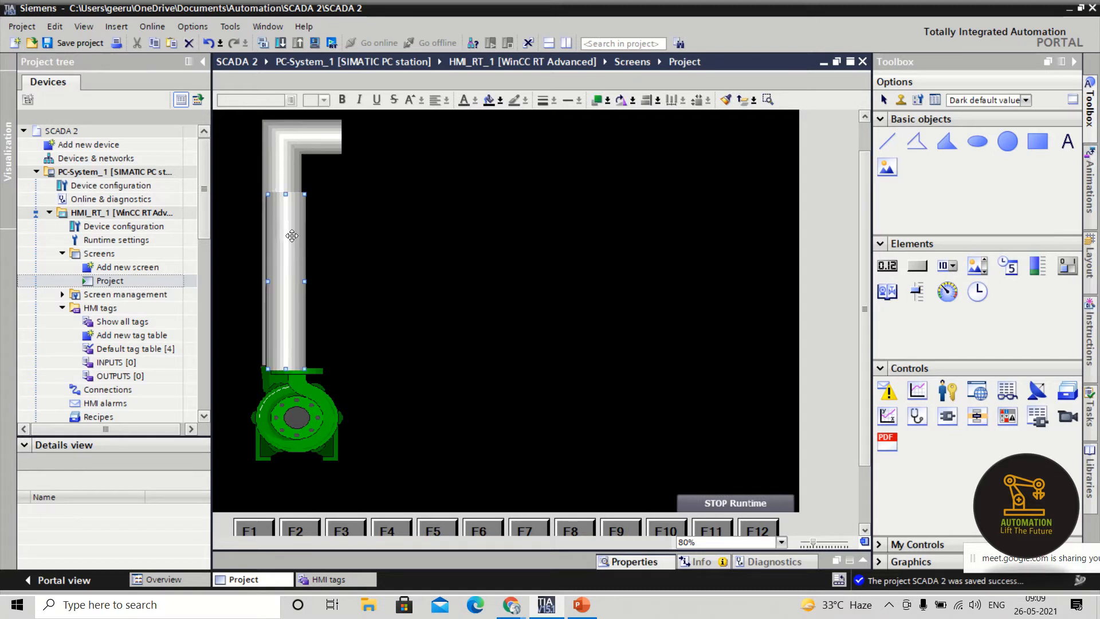
pyautogui.moveTo(288, 229); pyautogui.dragTo(436, 213)
pyautogui.click(621, 101)
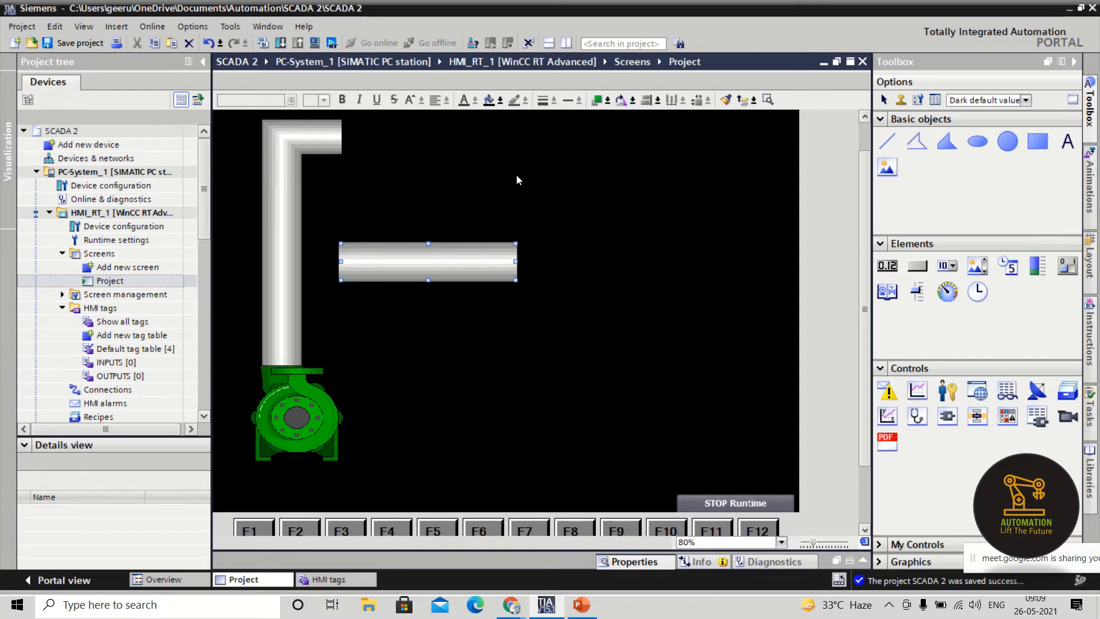
pyautogui.moveTo(439, 253); pyautogui.dragTo(439, 136)
# - Stretch the elbow vertically until its open end matches the horizontal pipe's thickness, and close the gap between the two
pyautogui.click(339, 142)
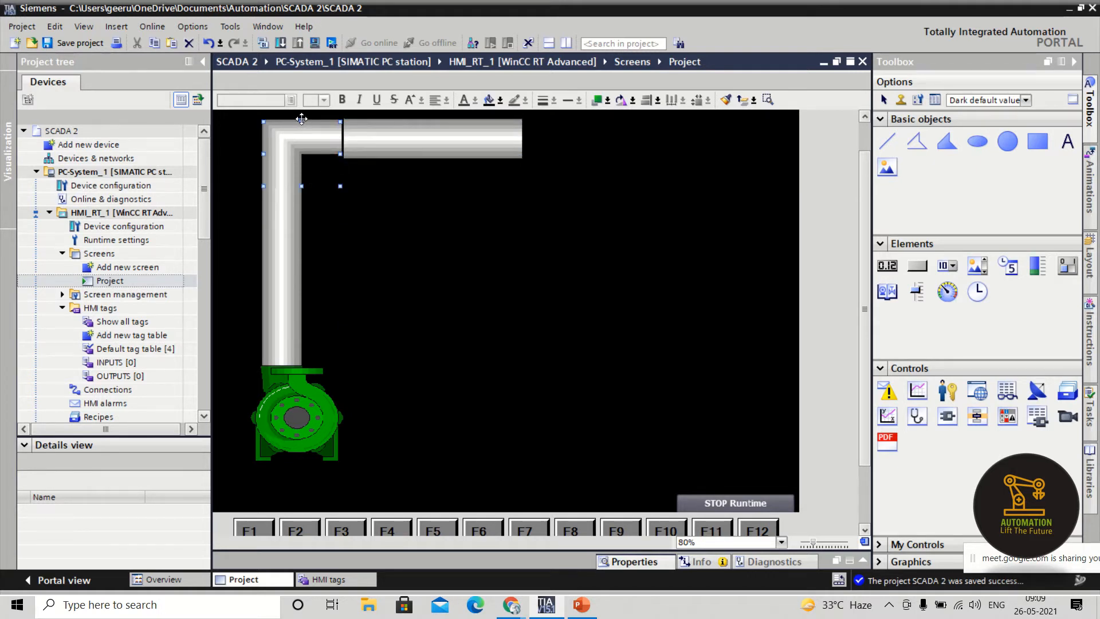
pyautogui.moveTo(300, 123); pyautogui.dragTo(302, 155)
pyautogui.moveTo(303, 224); pyautogui.dragTo(303, 234)
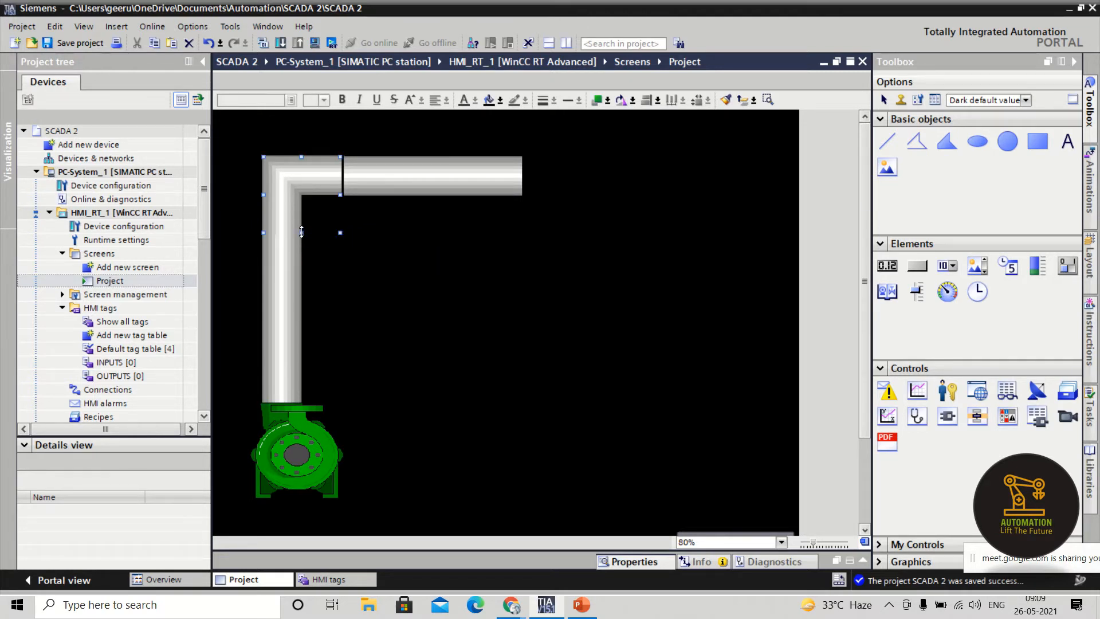
pyautogui.click(362, 185)
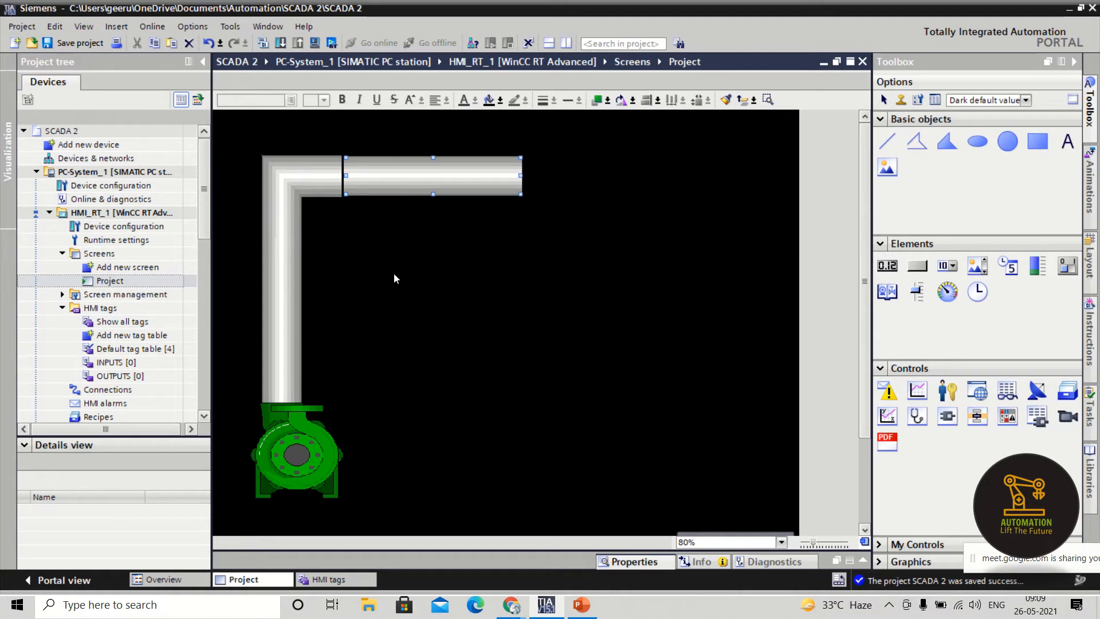
pyautogui.click(393, 272)
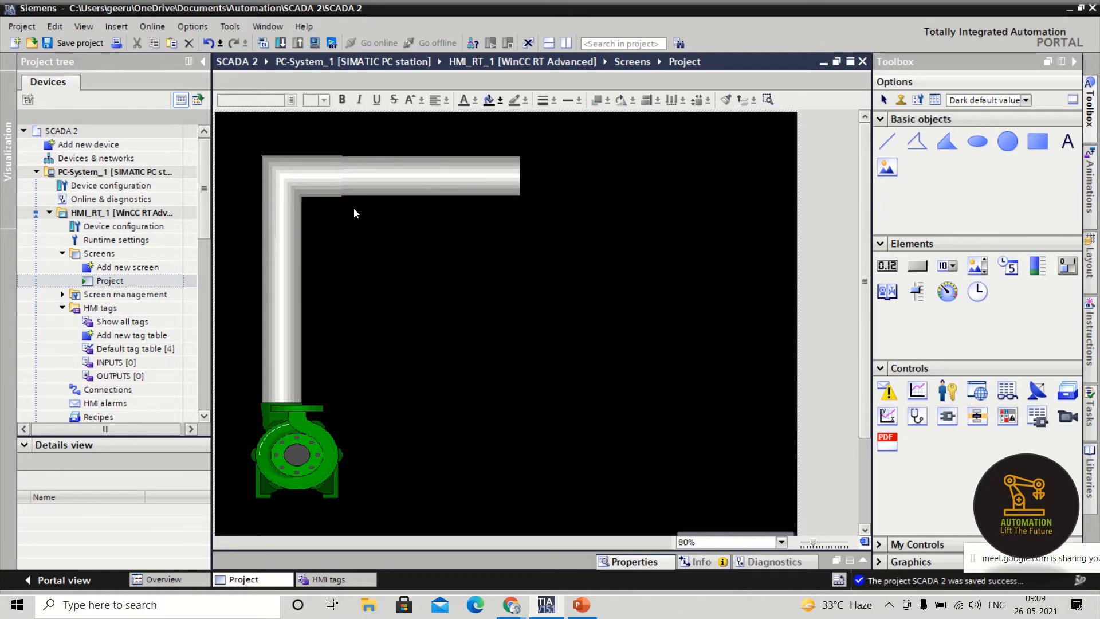
pyautogui.click(294, 194)
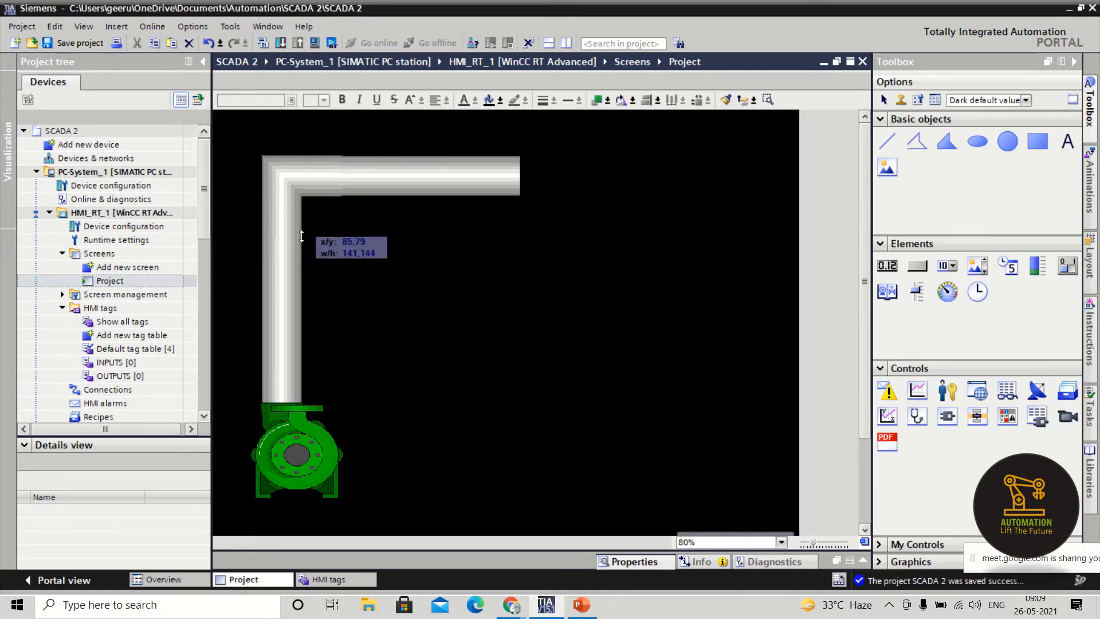
pyautogui.click(383, 245)
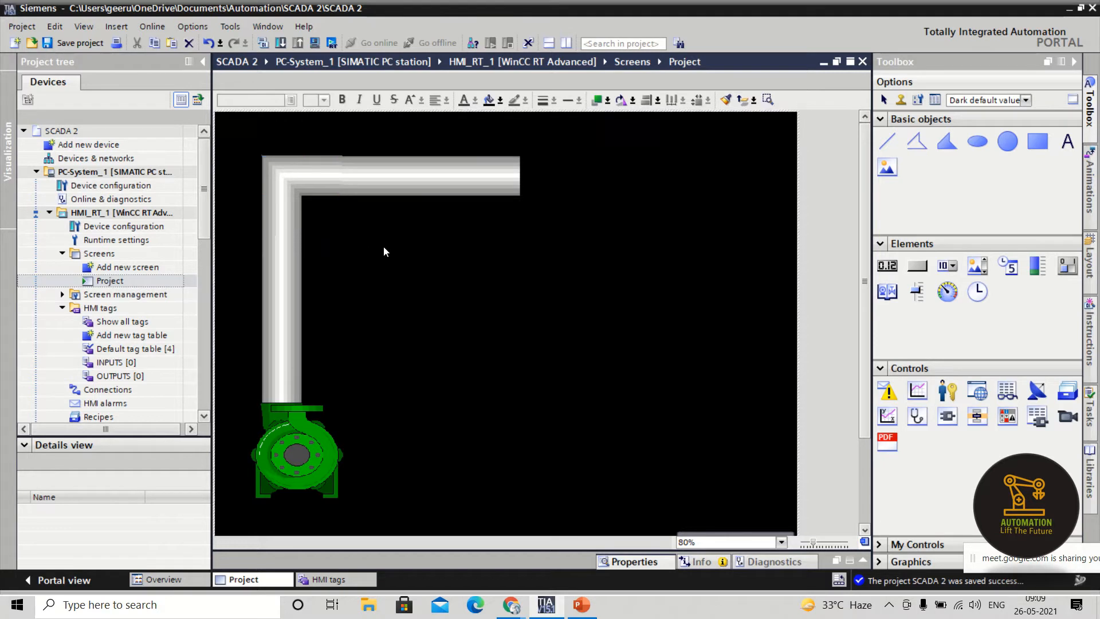
# - Nudge the horizontal pipe vertically into line with the elbow, and fine-tune the elbow to match it
pyautogui.click(389, 186)
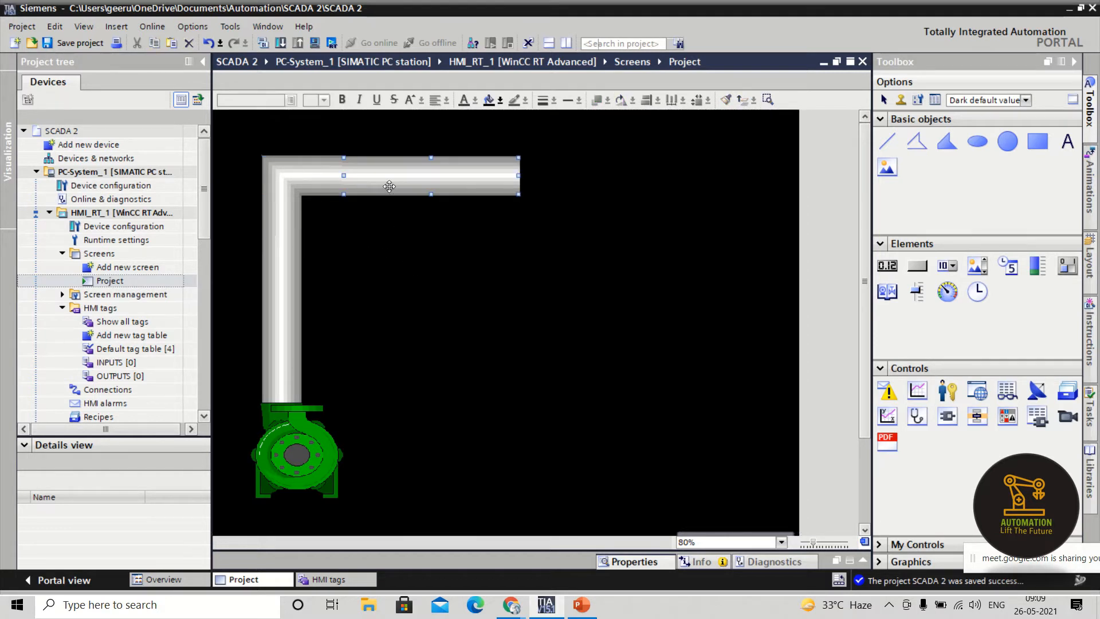
pyautogui.press('Up')
pyautogui.press('Up')
pyautogui.click(380, 286)
pyautogui.click(389, 175)
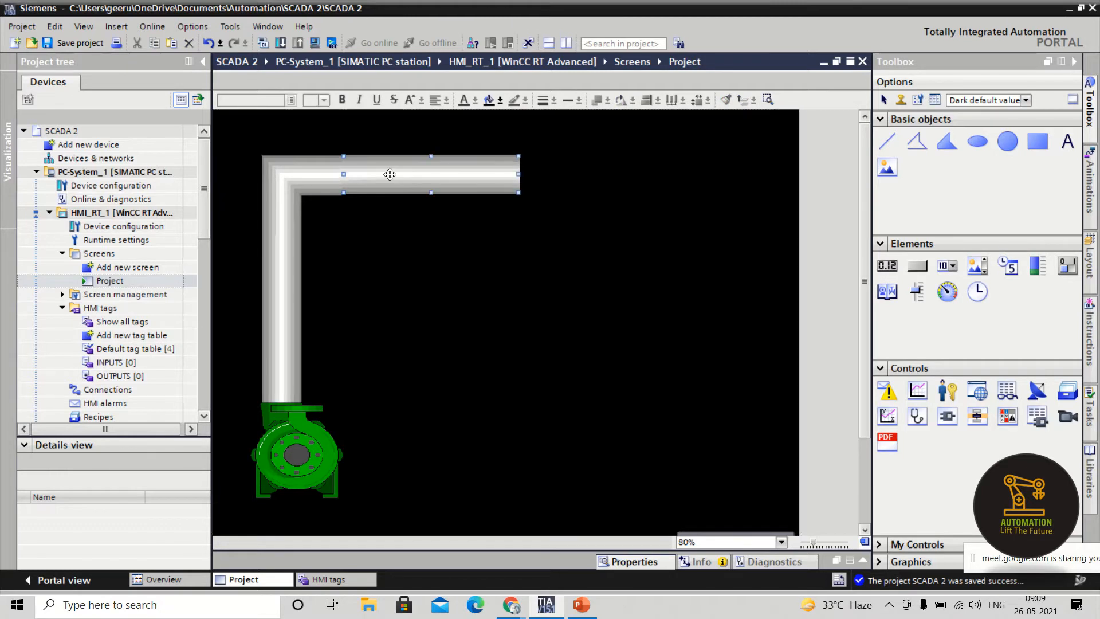
pyautogui.press('Down')
pyautogui.press('Down')
pyautogui.click(384, 268)
pyautogui.click(387, 181)
pyautogui.click(383, 256)
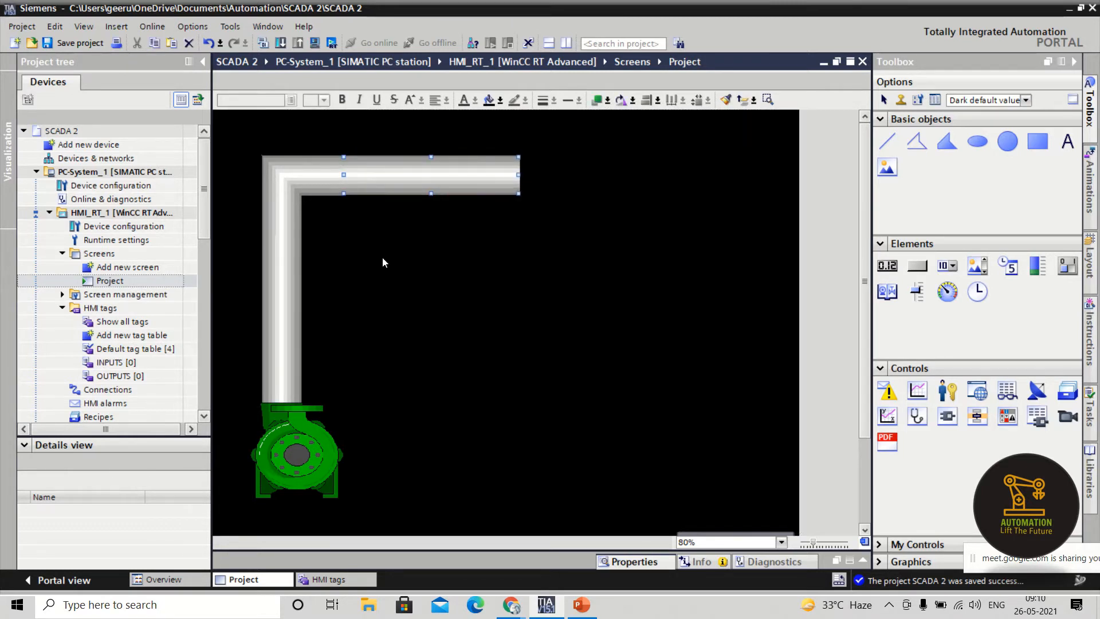
pyautogui.click(291, 222)
pyautogui.moveTo(304, 231); pyautogui.dragTo(299, 231)
pyautogui.click(392, 247)
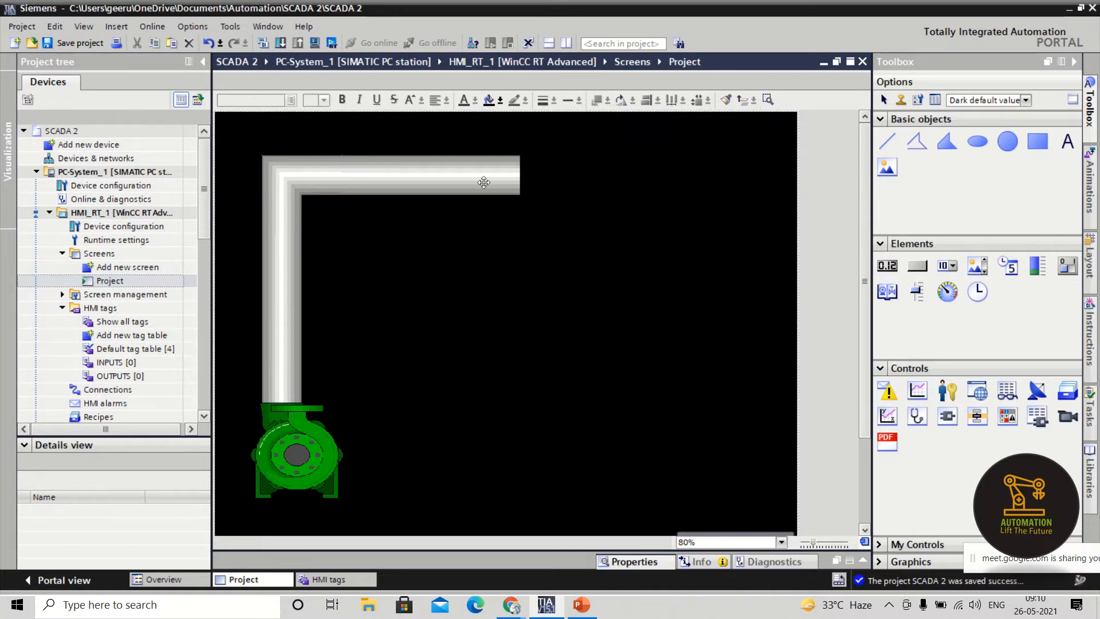
# - Shorten the horizontal pipe and attach a horizontally mirrored copy of the elbow to its free end
pyautogui.click(510, 180)
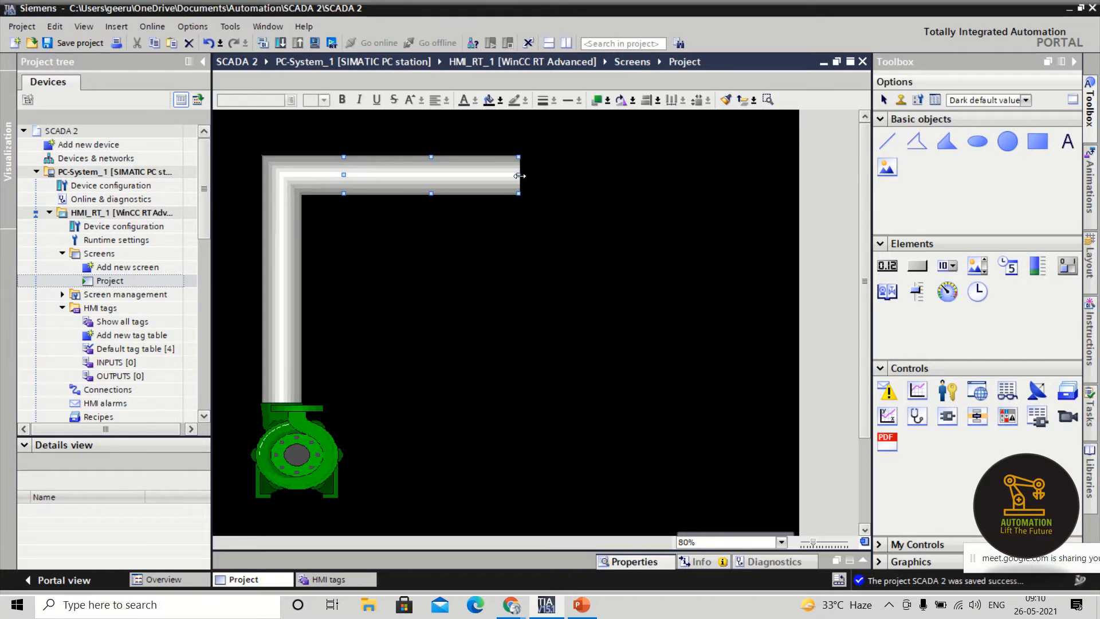
pyautogui.moveTo(520, 176); pyautogui.dragTo(482, 176)
pyautogui.click(293, 189)
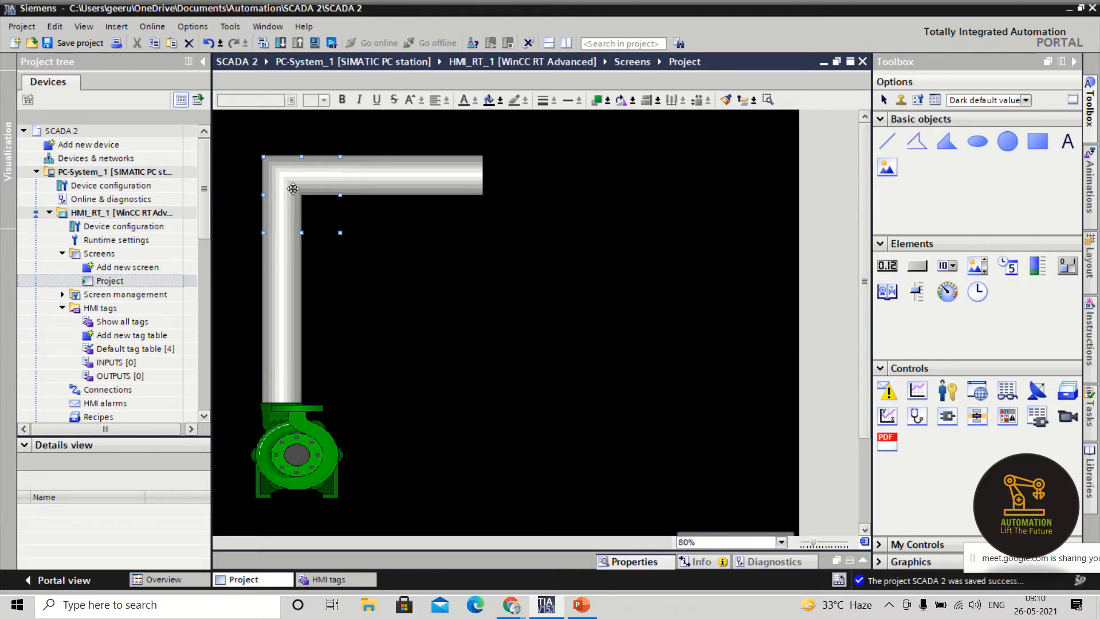
pyautogui.moveTo(293, 189); pyautogui.dragTo(536, 202)
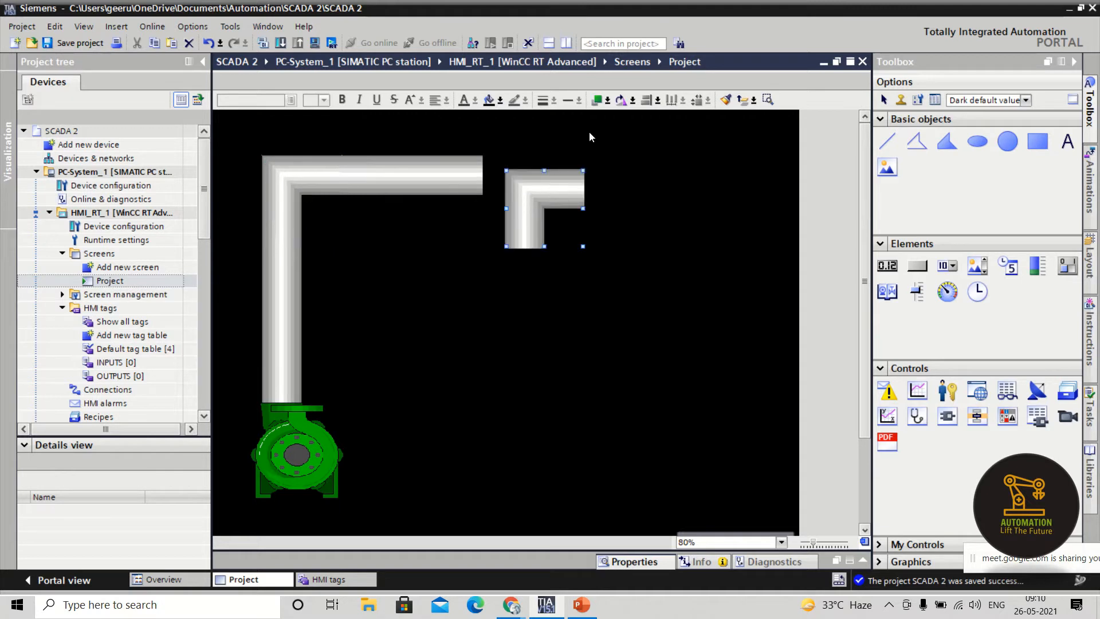
pyautogui.click(658, 101)
pyautogui.click(630, 101)
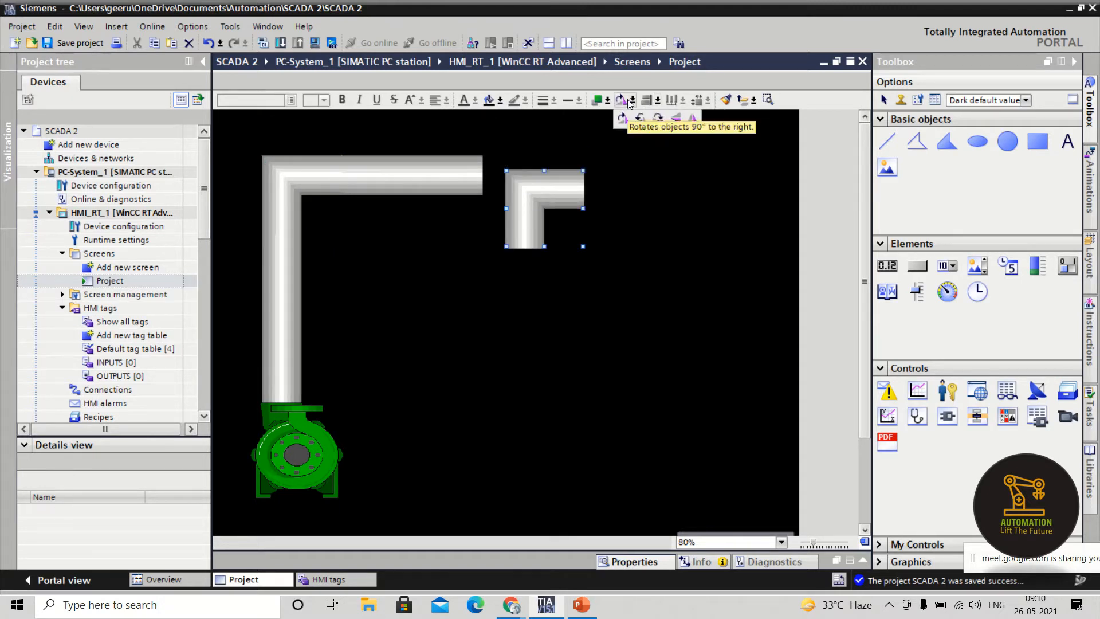
pyautogui.click(693, 118)
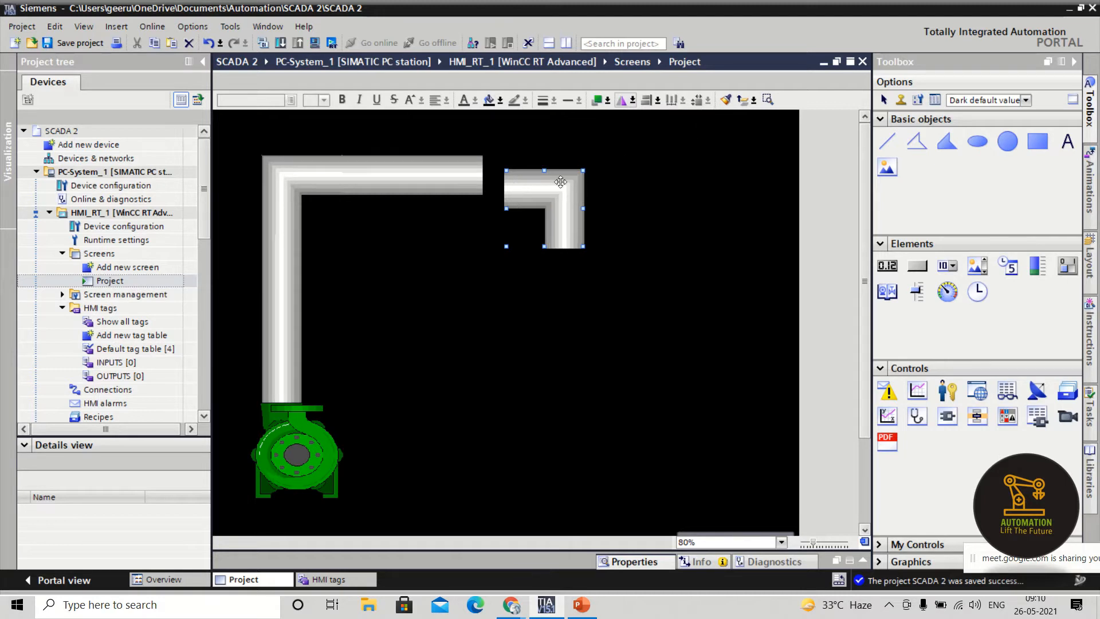
pyautogui.moveTo(560, 182); pyautogui.dragTo(559, 217)
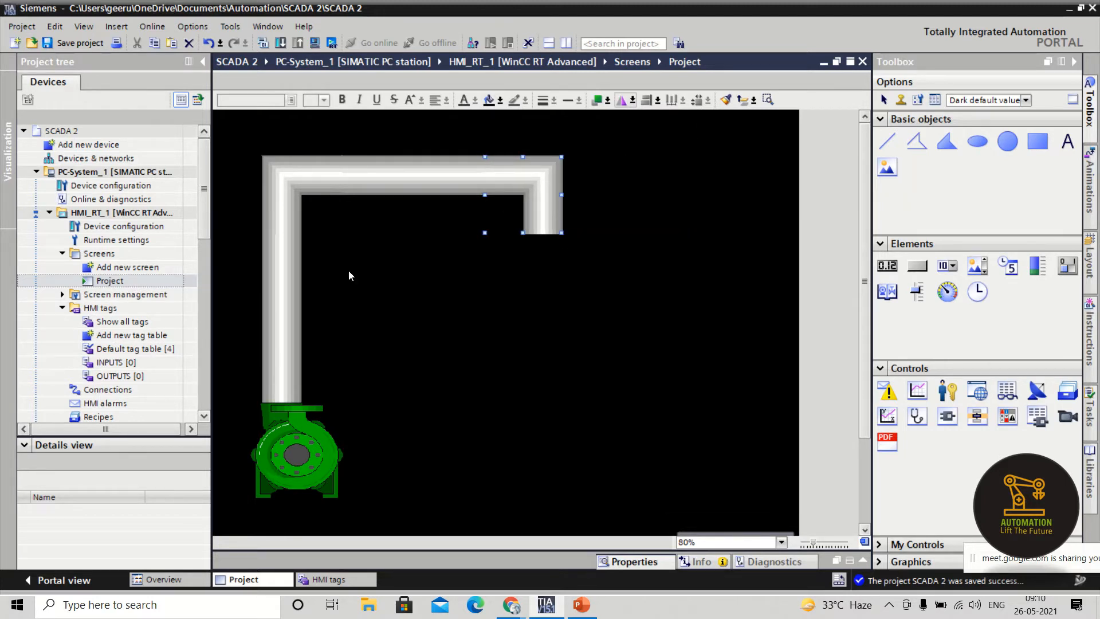
pyautogui.click(551, 285)
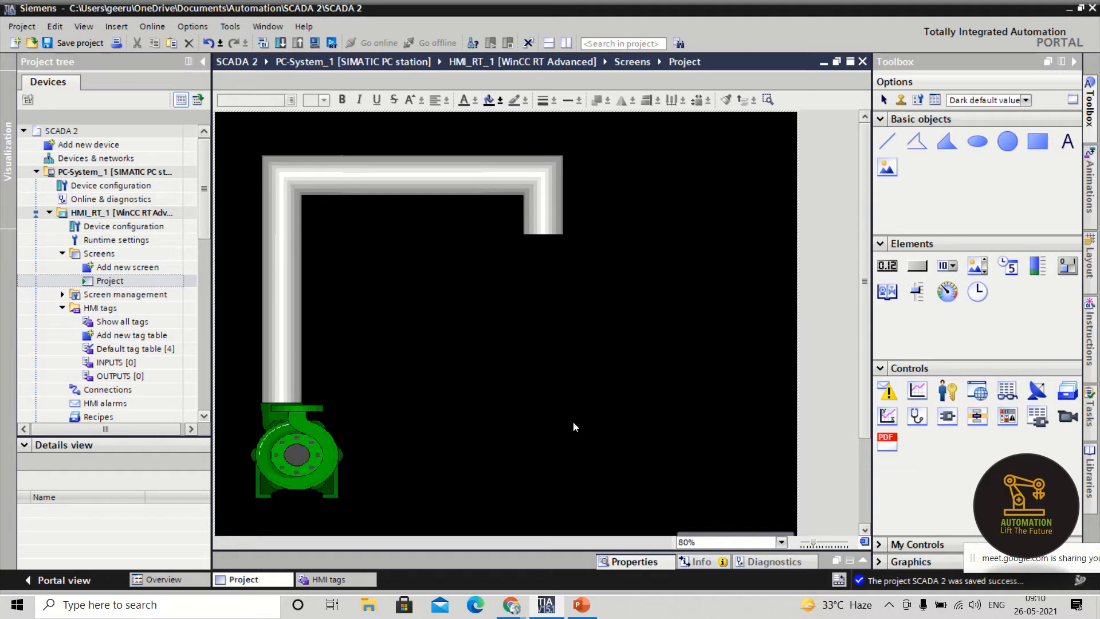
# - Duplicate the mirrored elbow below itself and change the copy's symbol to the domed tank from the Tanks category
pyautogui.click(550, 217)
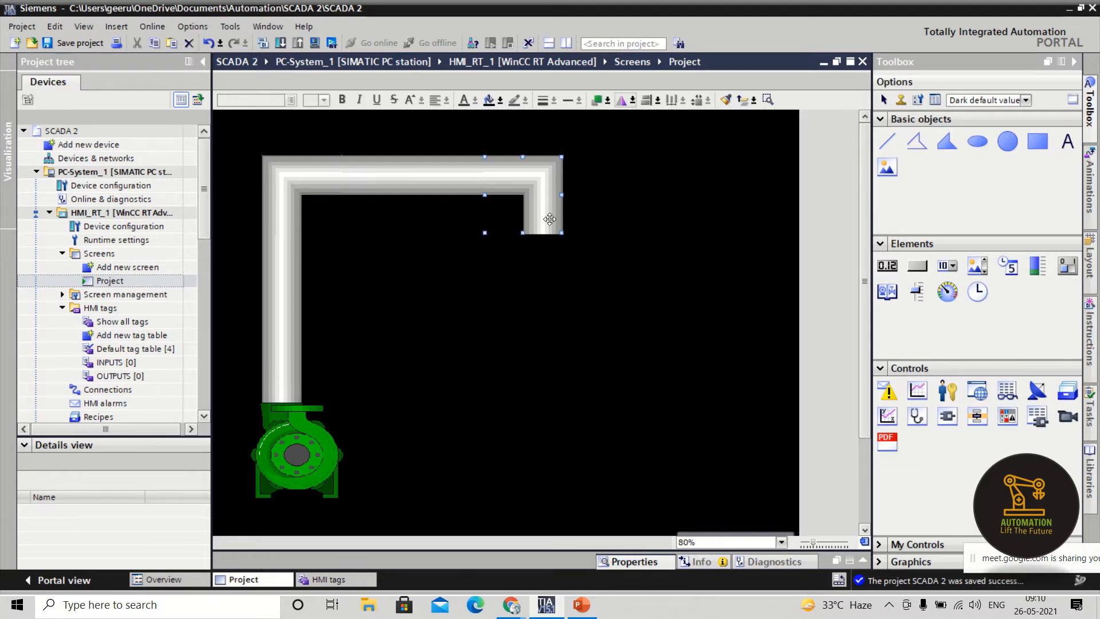
pyautogui.moveTo(550, 218); pyautogui.dragTo(550, 368)
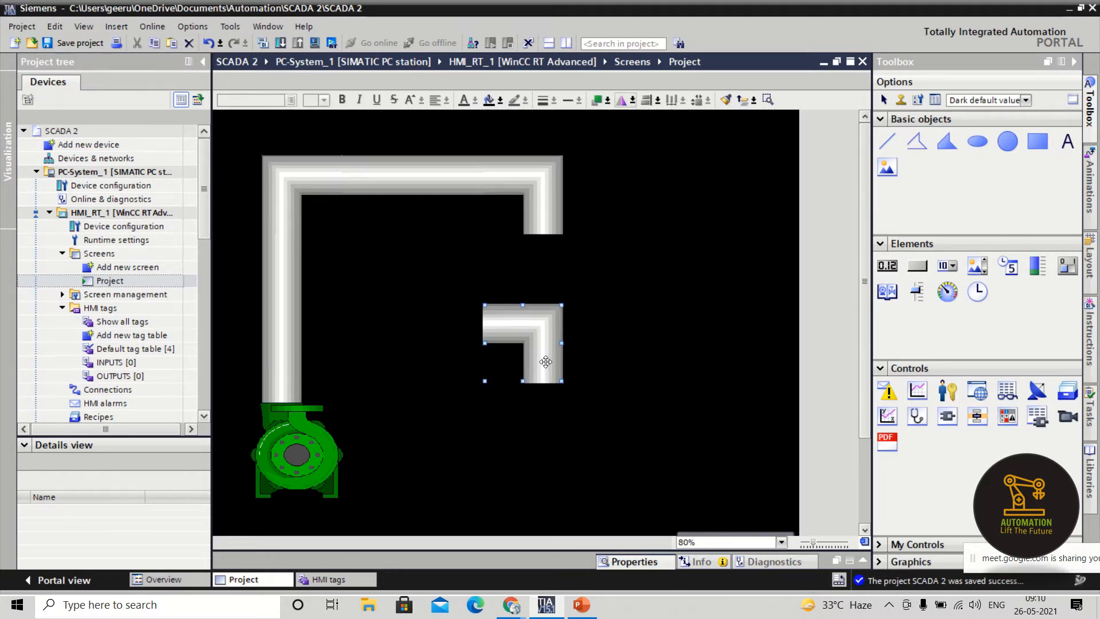
pyautogui.click(378, 564)
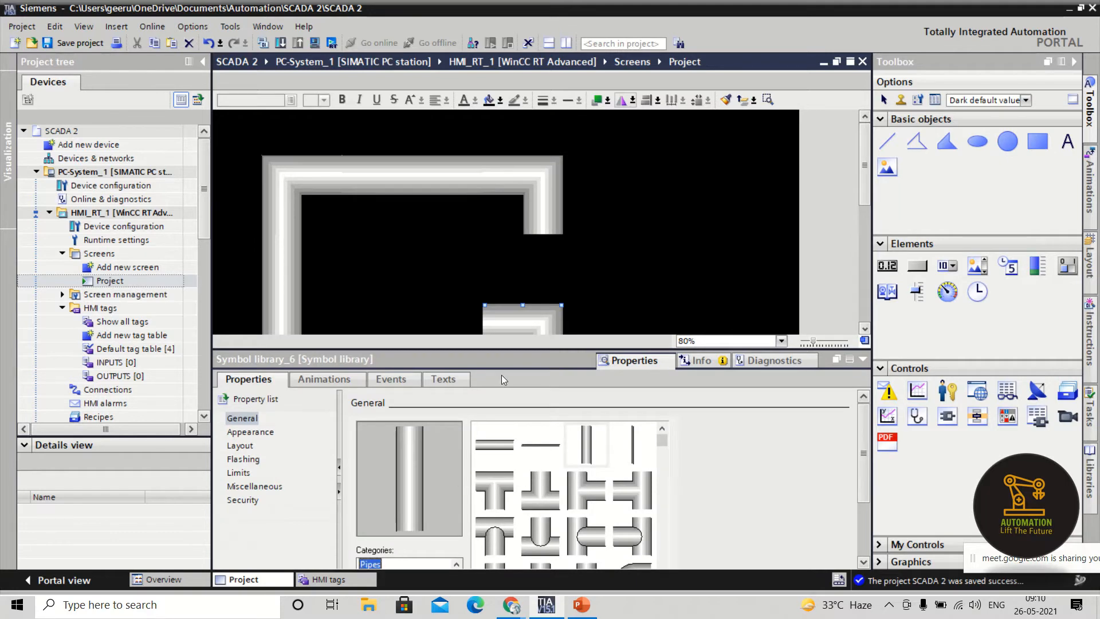
pyautogui.moveTo(513, 350); pyautogui.dragTo(513, 257)
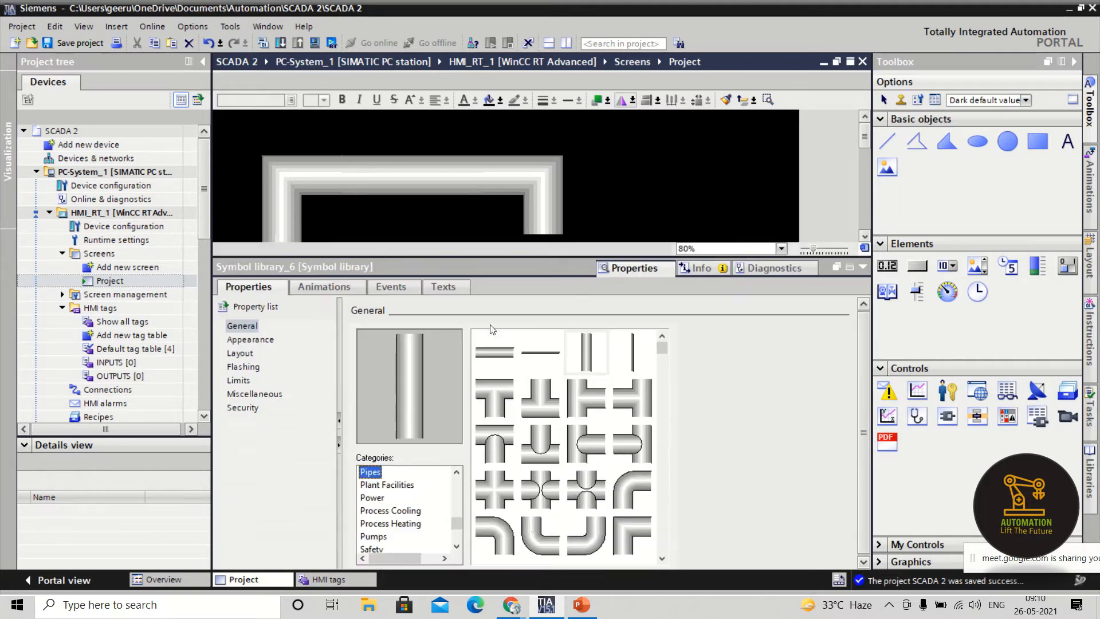
pyautogui.click(371, 514)
pyautogui.scroll(-2, 401, 515)
pyautogui.click(372, 536)
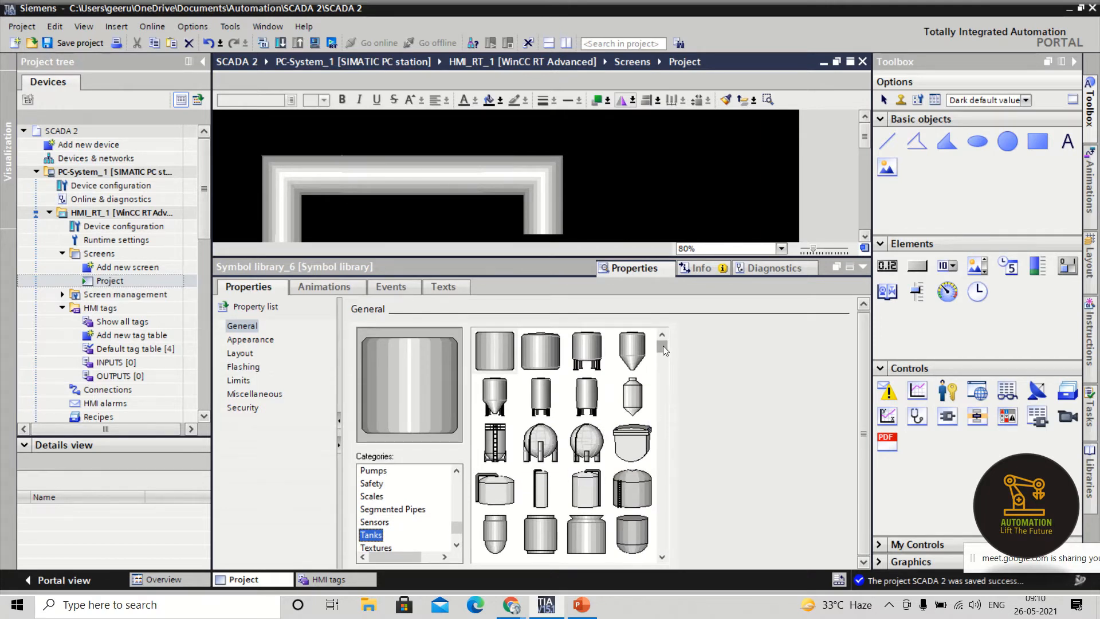
pyautogui.moveTo(663, 346); pyautogui.dragTo(662, 427)
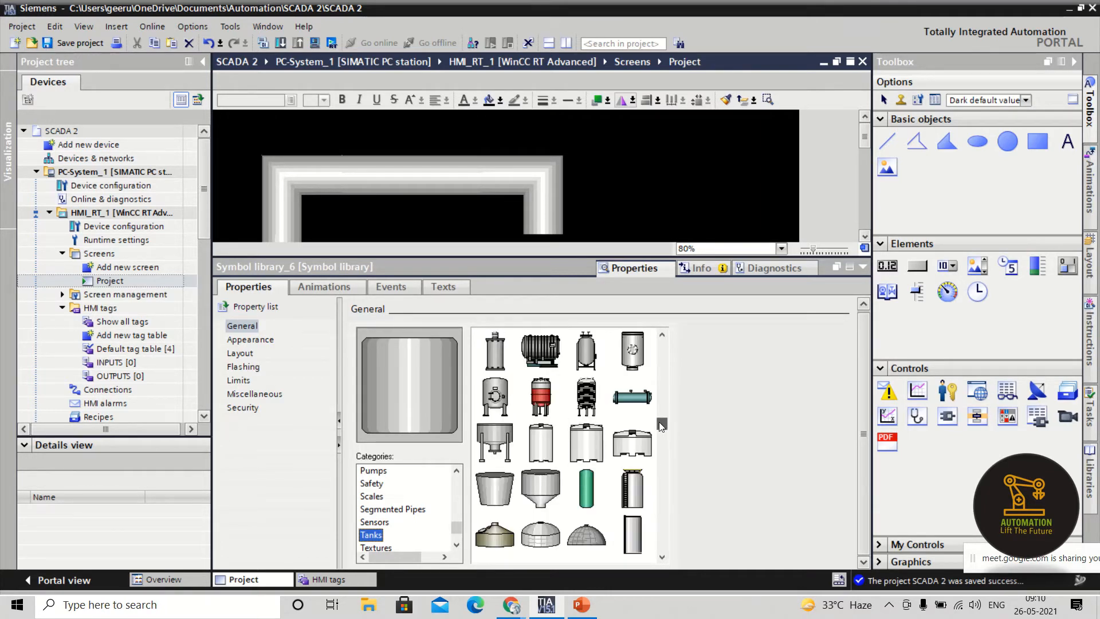
pyautogui.click(630, 448)
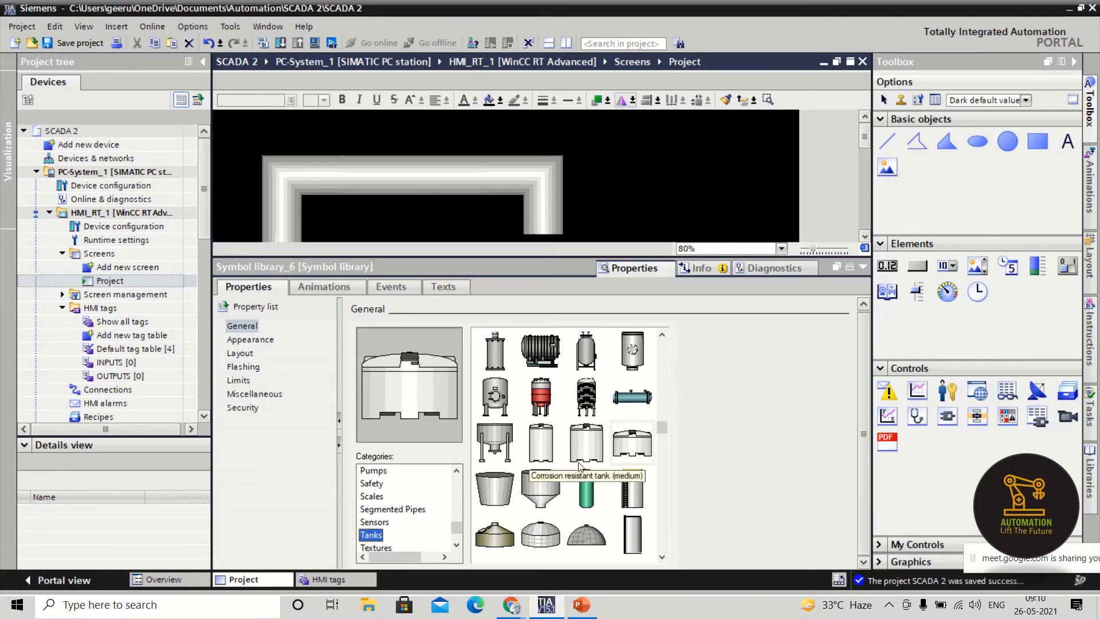
pyautogui.click(540, 534)
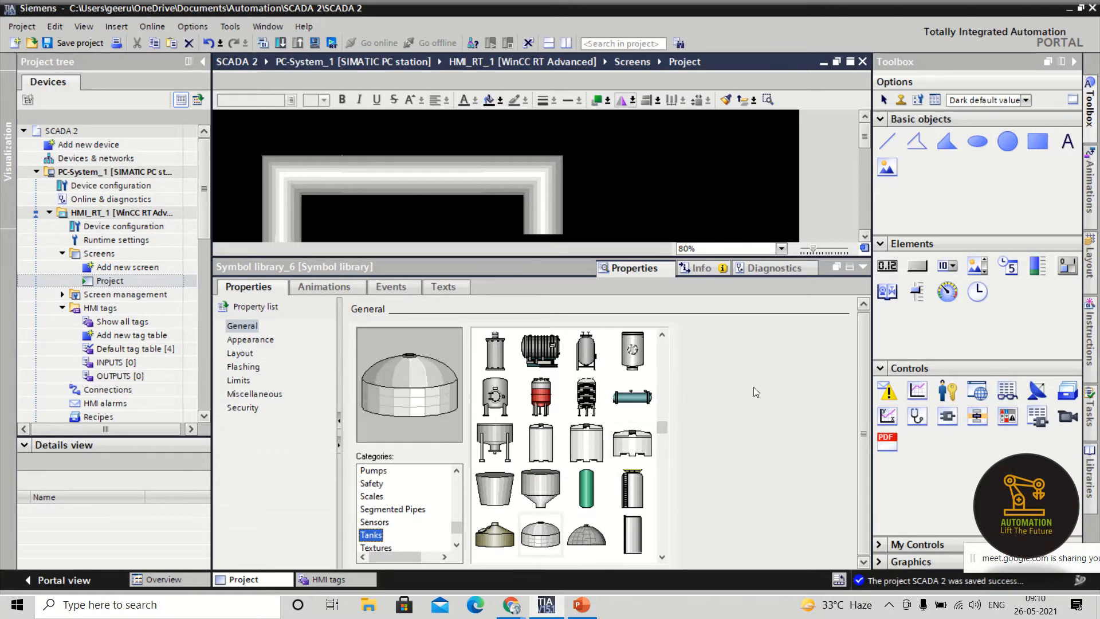
# - Enlarge the domed tank and centre it directly under the mirrored elbow's outlet
pyautogui.click(863, 267)
pyautogui.moveTo(563, 380); pyautogui.dragTo(622, 473)
pyautogui.moveTo(544, 404); pyautogui.dragTo(529, 333)
# - Send the domed tank to the back and raise it so the pipe's outlet overlaps its top
pyautogui.rightClick(529, 333)
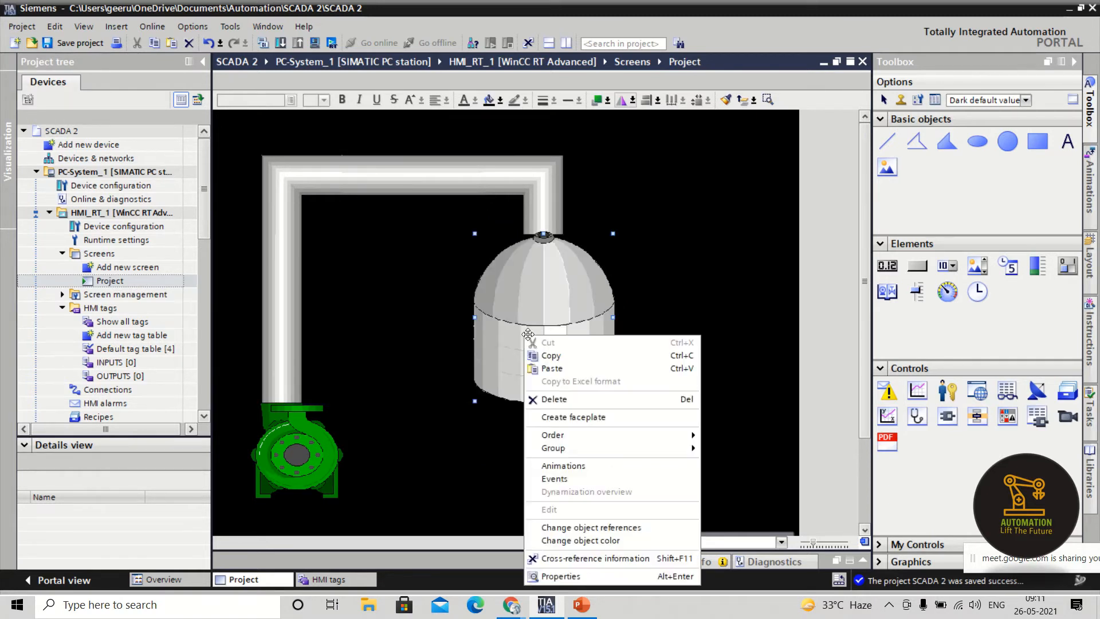
pyautogui.moveTo(558, 436)
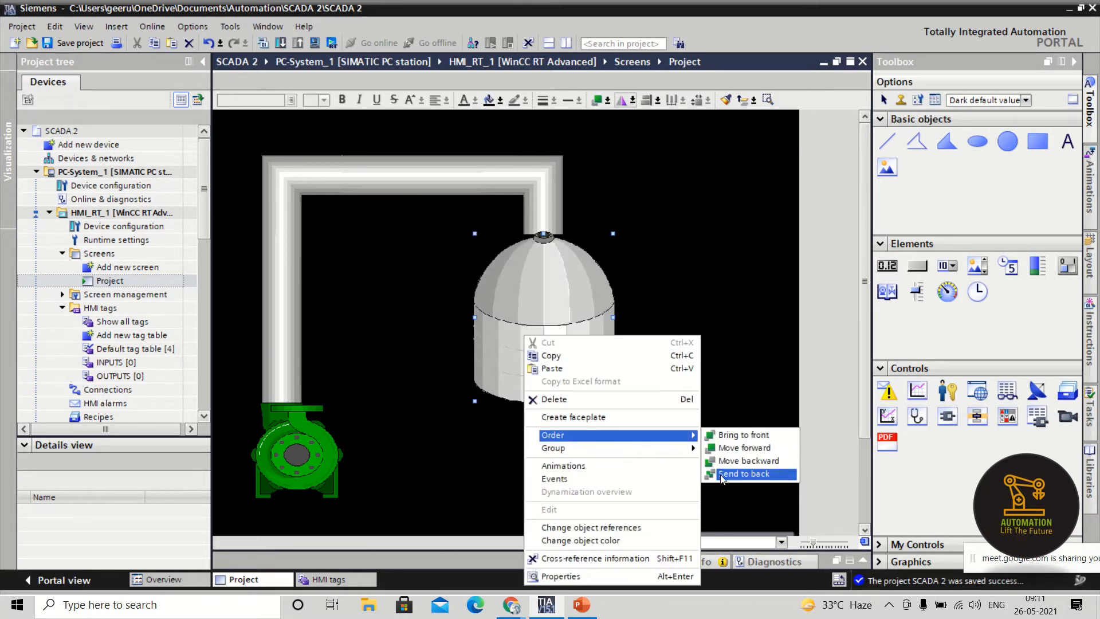
pyautogui.click(744, 474)
pyautogui.moveTo(592, 343); pyautogui.dragTo(589, 327)
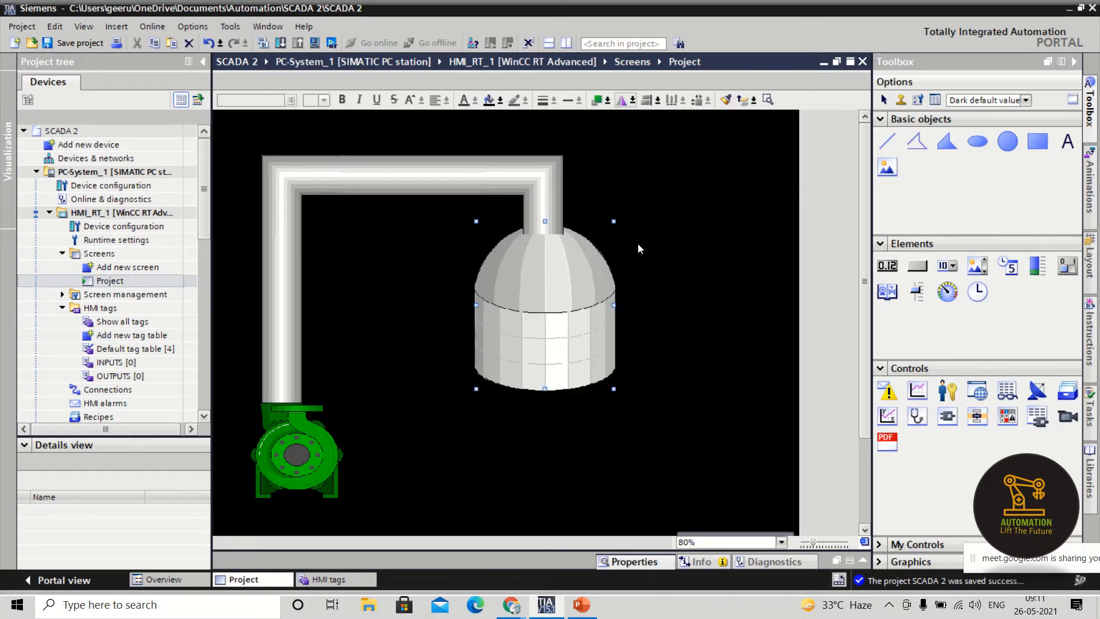
# - Replace the domed tank's symbol with the Spherical tank with rivets
pyautogui.rightClick(559, 271)
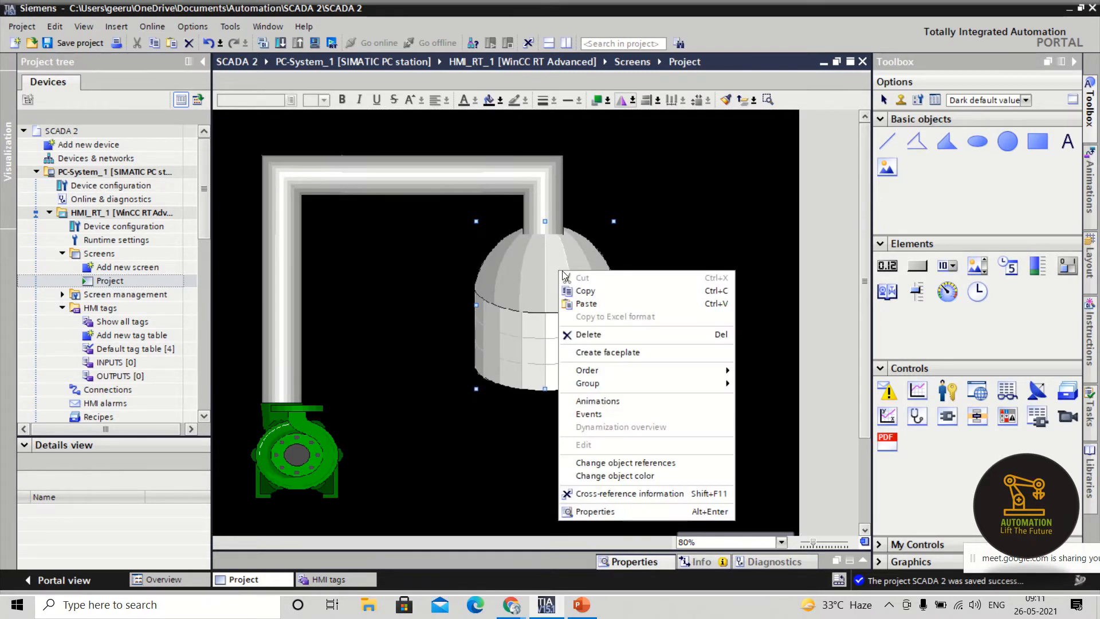
pyautogui.click(596, 512)
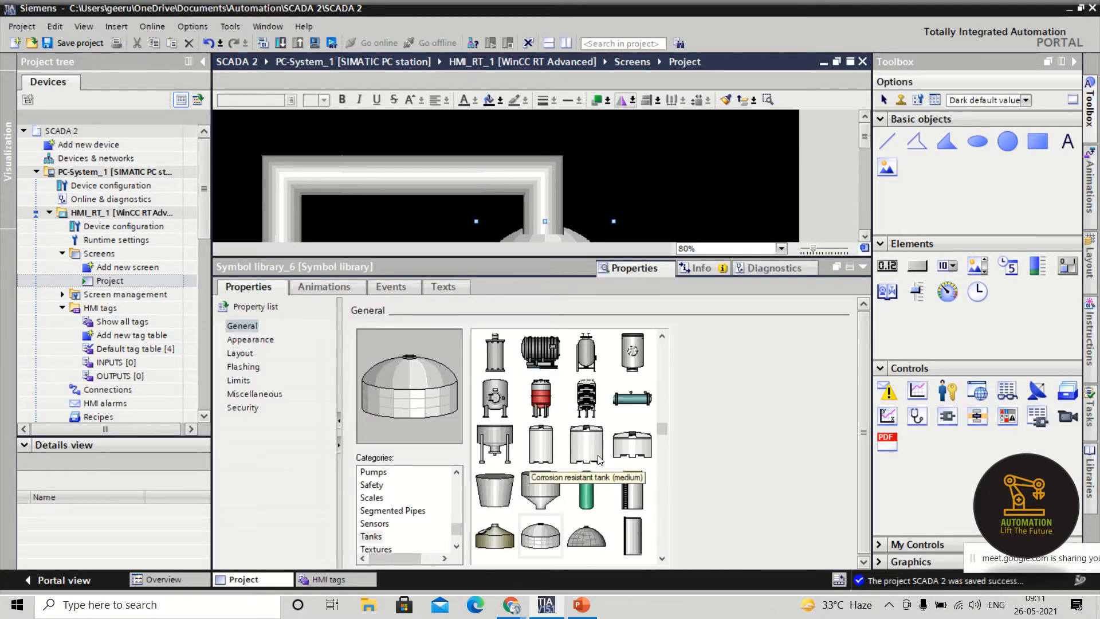
pyautogui.moveTo(664, 433); pyautogui.dragTo(663, 501)
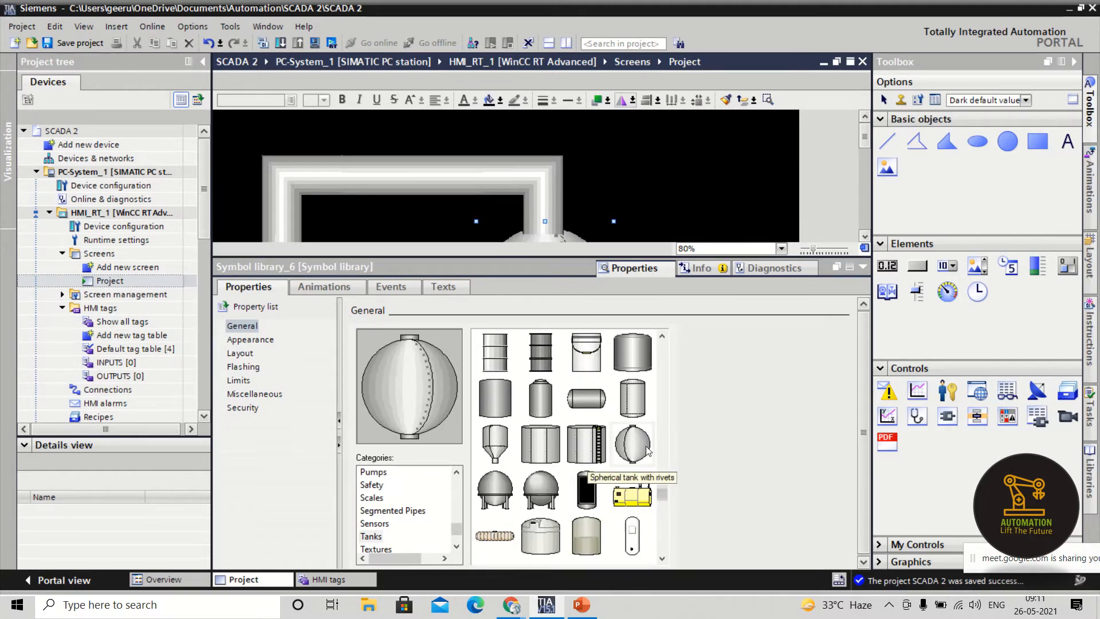
pyautogui.click(863, 267)
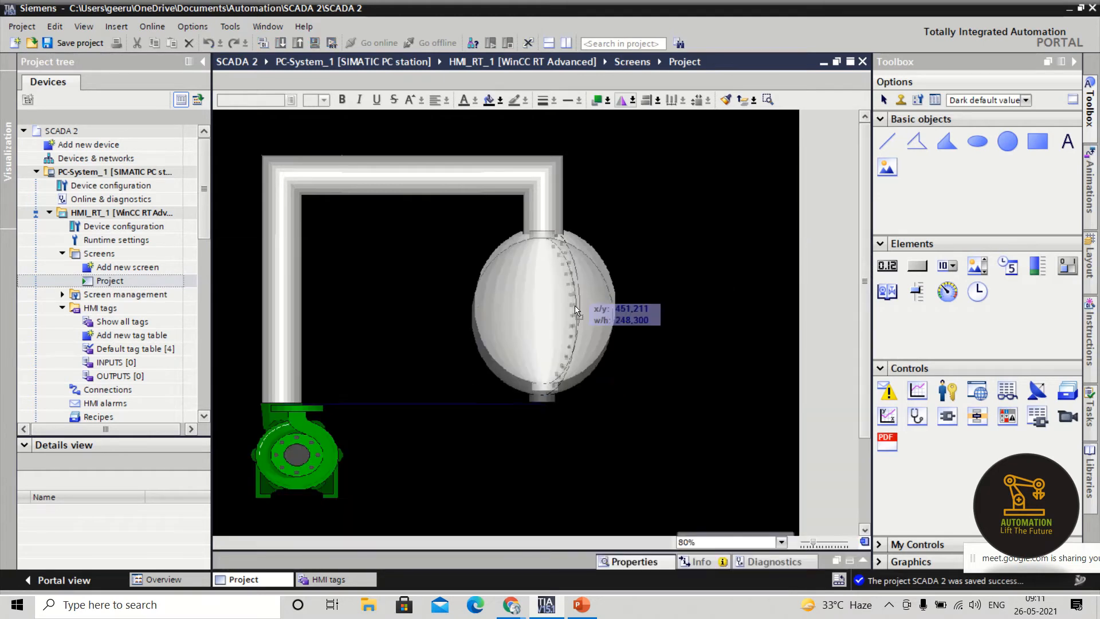
# - Widen the spherical tank on both sides into an oval and nudge it so its neck lines up with the elbow's outlet
pyautogui.moveTo(578, 294); pyautogui.dragTo(653, 317)
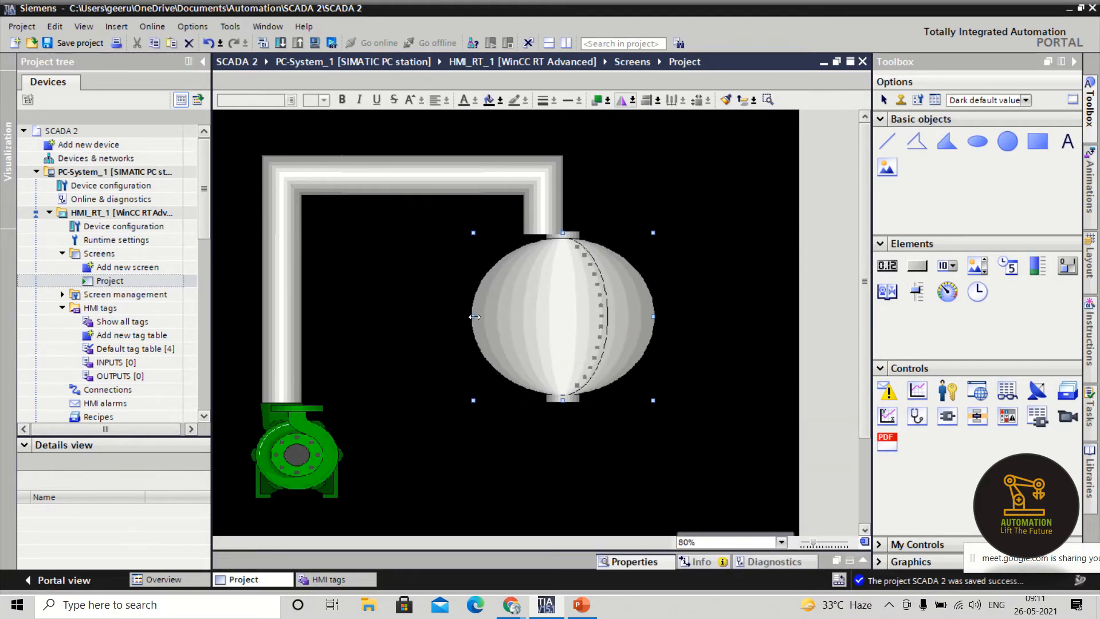
pyautogui.moveTo(474, 317); pyautogui.dragTo(433, 314)
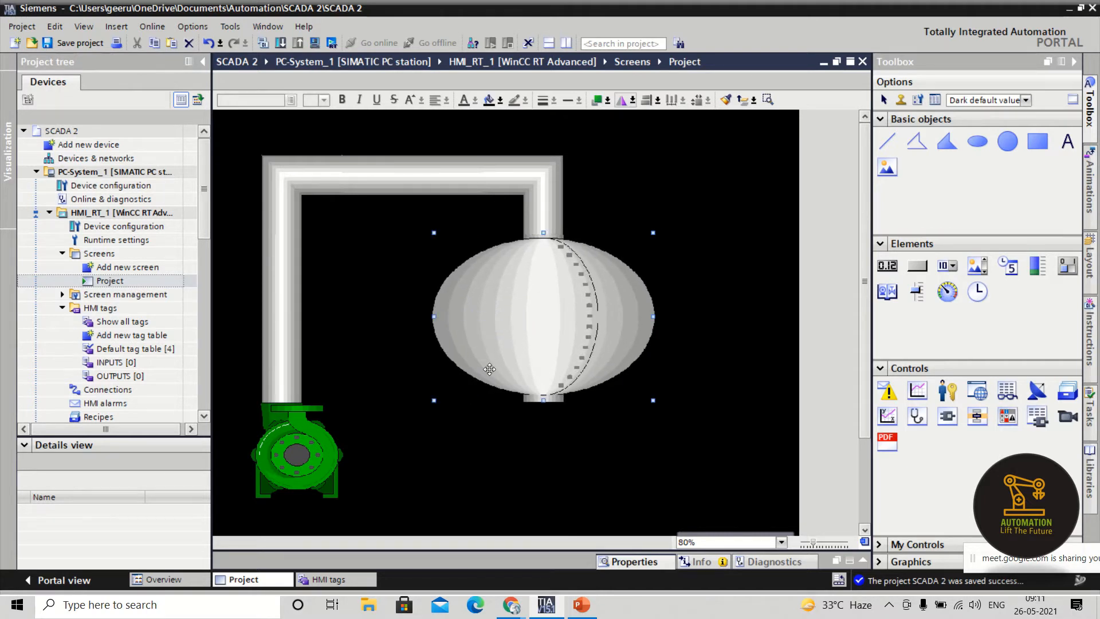
pyautogui.press('Left')
pyautogui.press('Up')
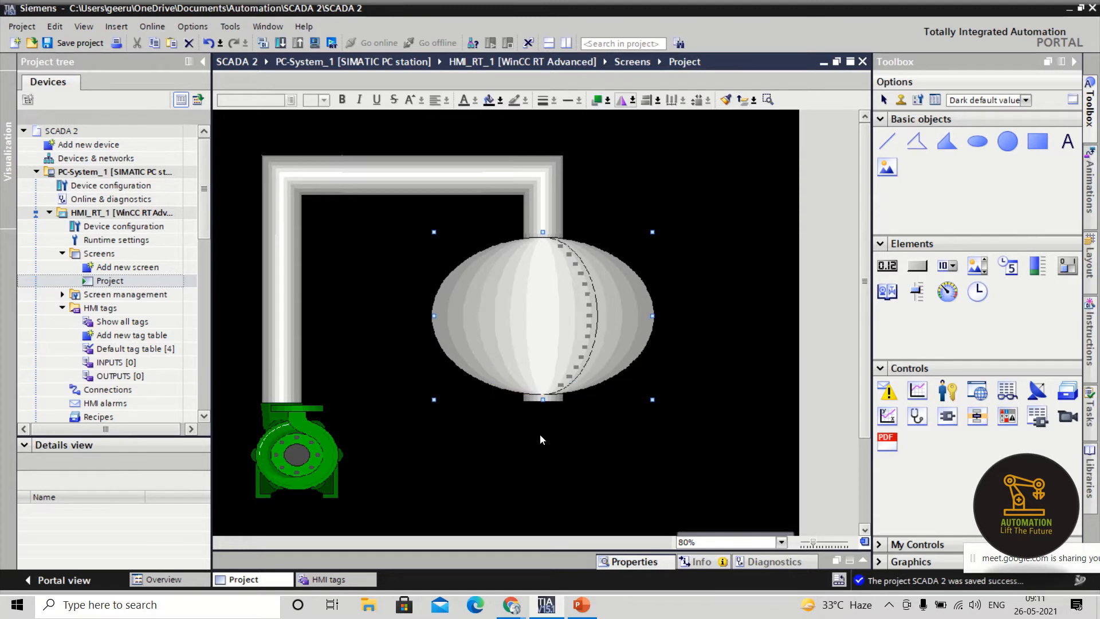
pyautogui.click(607, 424)
pyautogui.click(547, 291)
pyautogui.click(719, 444)
# - Try a Solid background style on the pipes, elbows and tank, and restore it to Transparent
pyautogui.moveTo(255, 142); pyautogui.dragTo(262, 143)
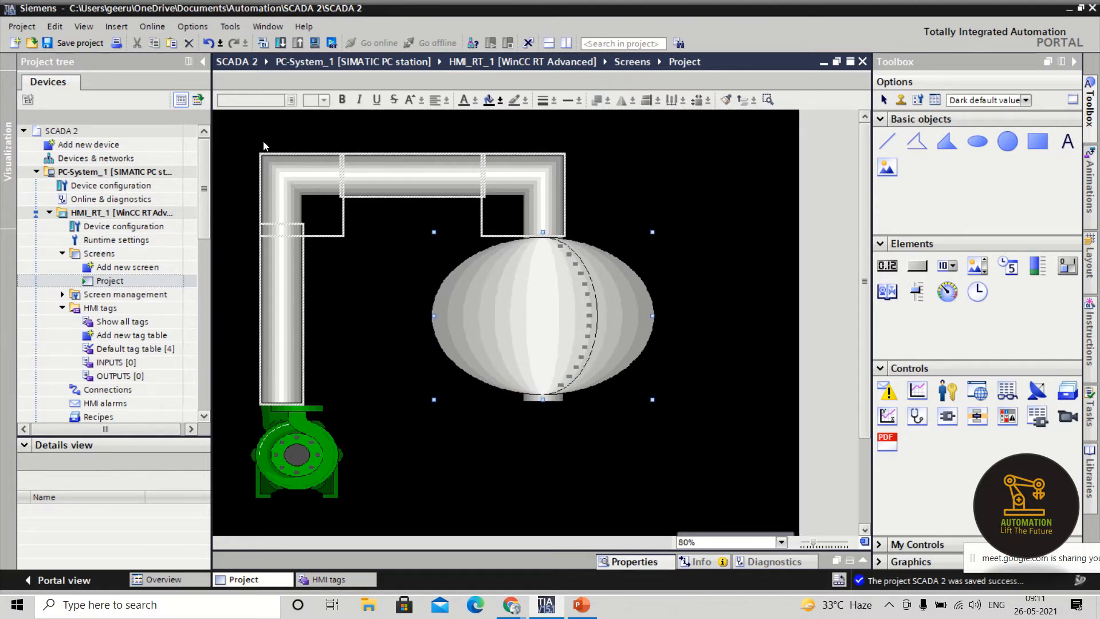
pyautogui.rightClick(277, 159)
pyautogui.click(308, 395)
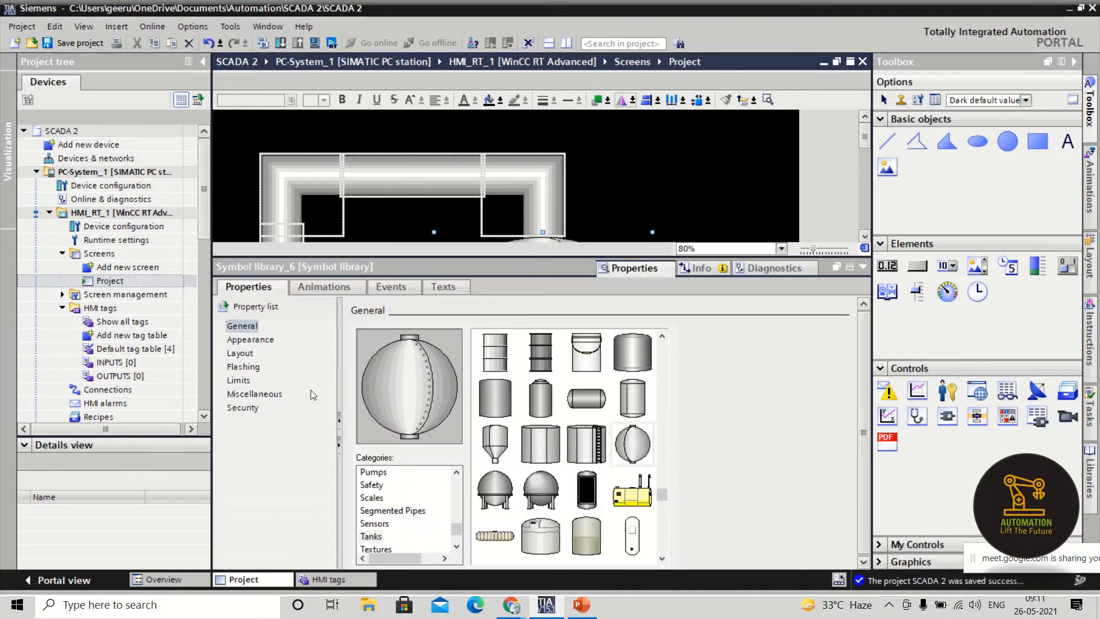
pyautogui.click(246, 339)
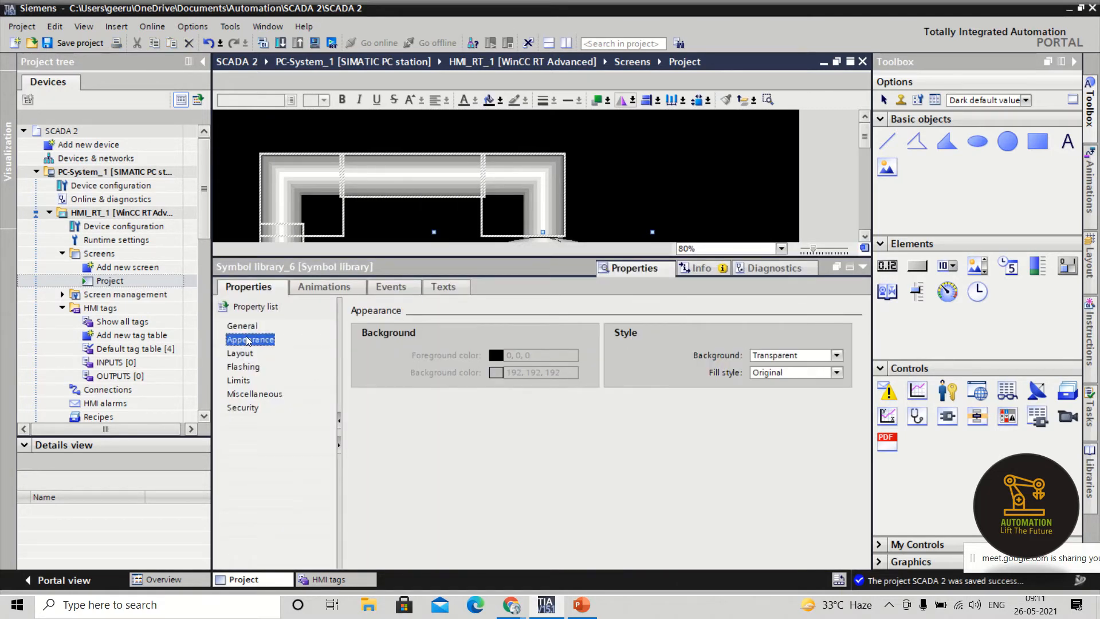
pyautogui.click(838, 356)
pyautogui.click(793, 377)
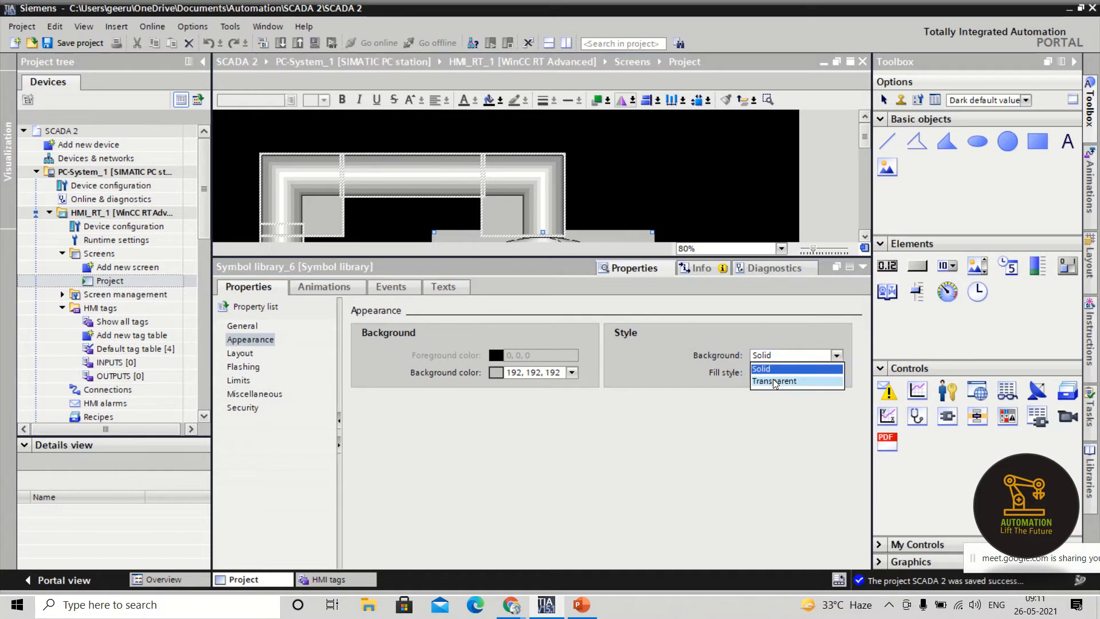
pyautogui.click(777, 382)
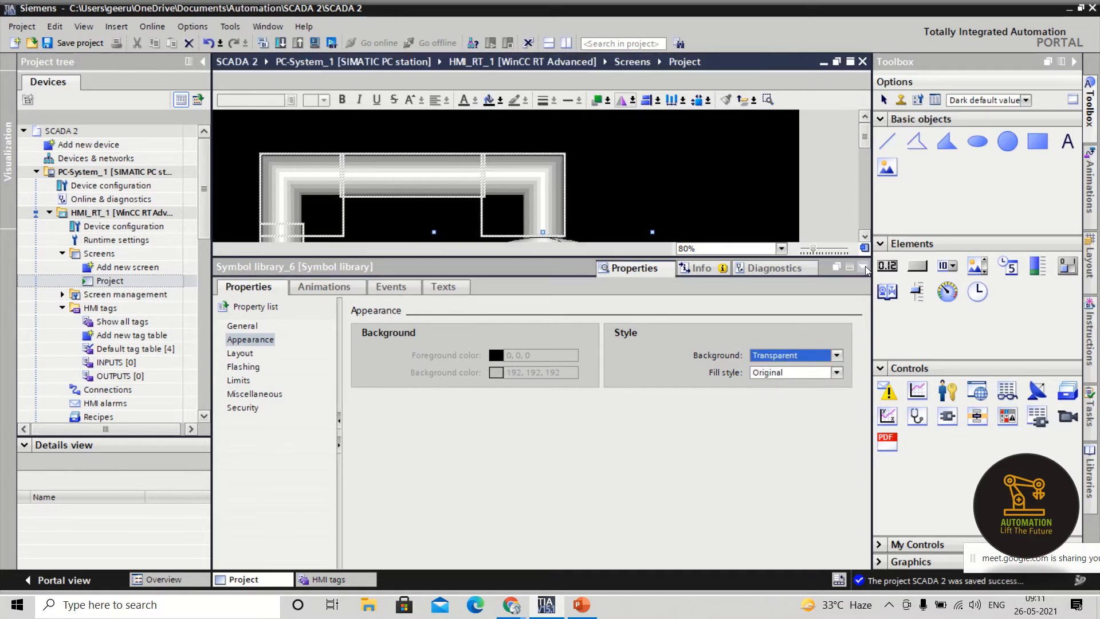
pyautogui.click(862, 267)
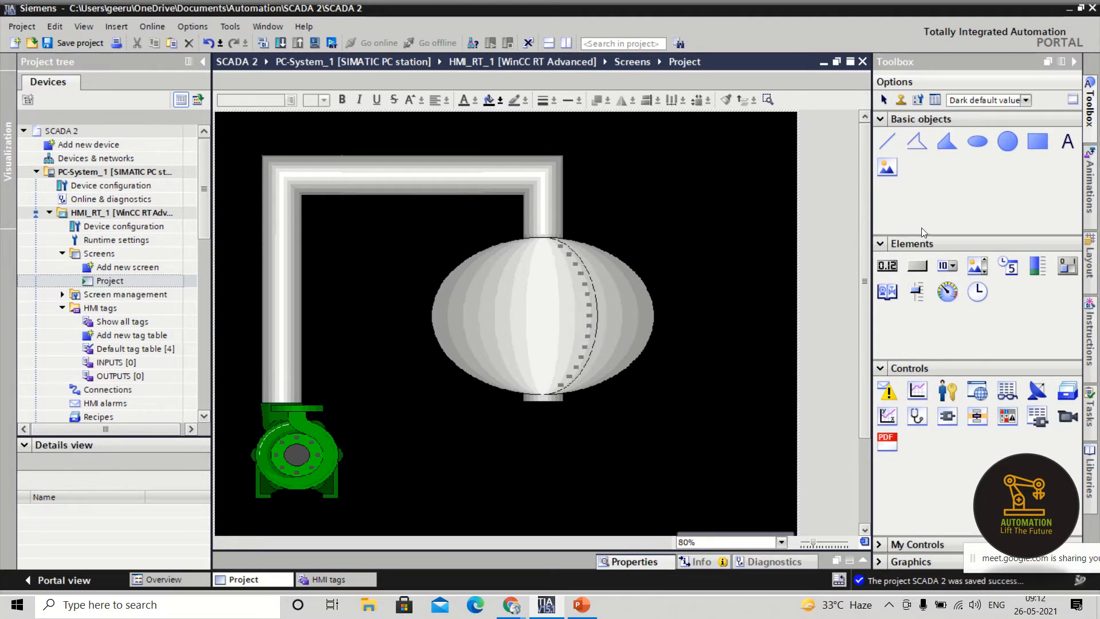
# - Draw two small circles beside the tank's right side, one level with its base and one level with its top
pyautogui.click(1038, 141)
pyautogui.click(1003, 145)
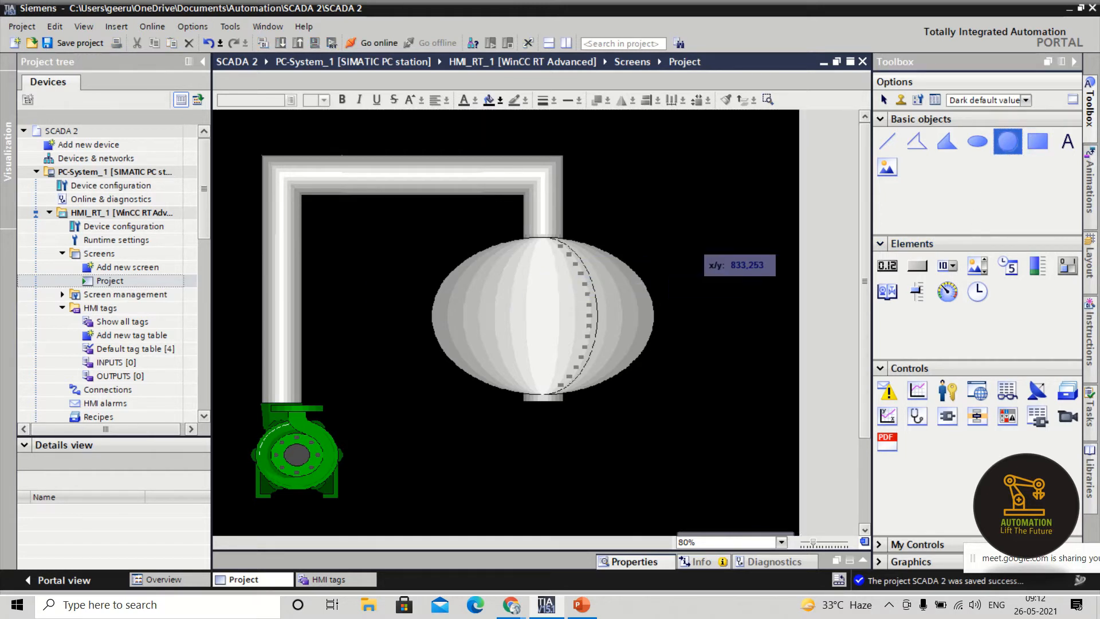
pyautogui.moveTo(660, 390); pyautogui.dragTo(677, 409)
pyautogui.click(1007, 136)
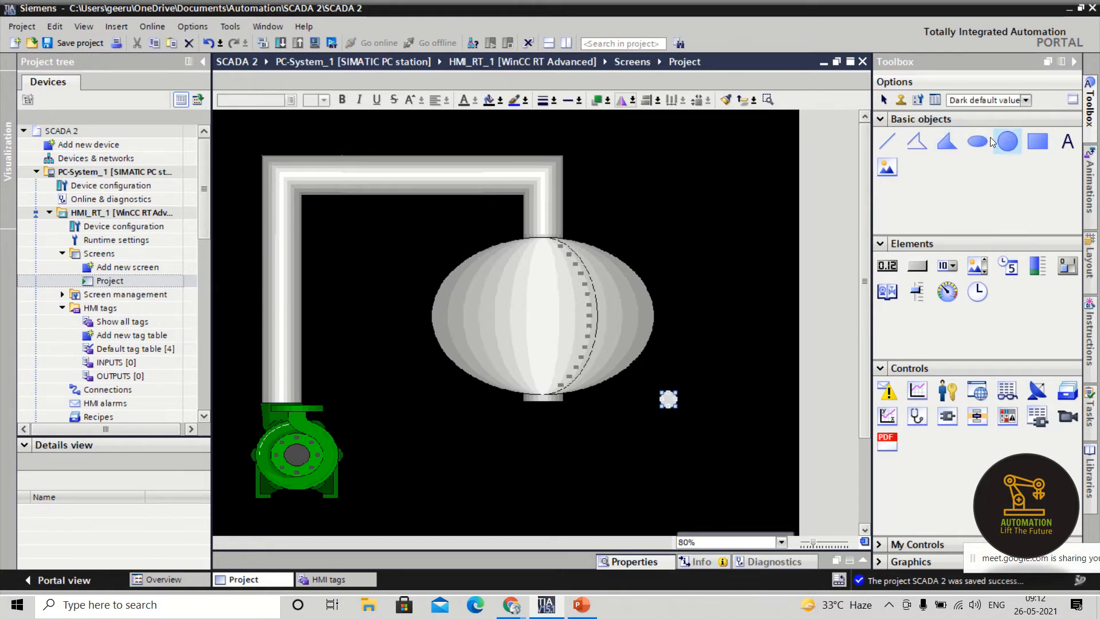
pyautogui.moveTo(662, 237)
pyautogui.mouseDown()
pyautogui.moveTo(693, 252)
pyautogui.moveTo(663, 235)
pyautogui.moveTo(673, 234)
pyautogui.mouseUp()
# - Align the left edges of the two small circles beside the tank, using the lower circle as reference
pyautogui.keyDown('shift'); pyautogui.click(668, 400); pyautogui.keyUp('shift')
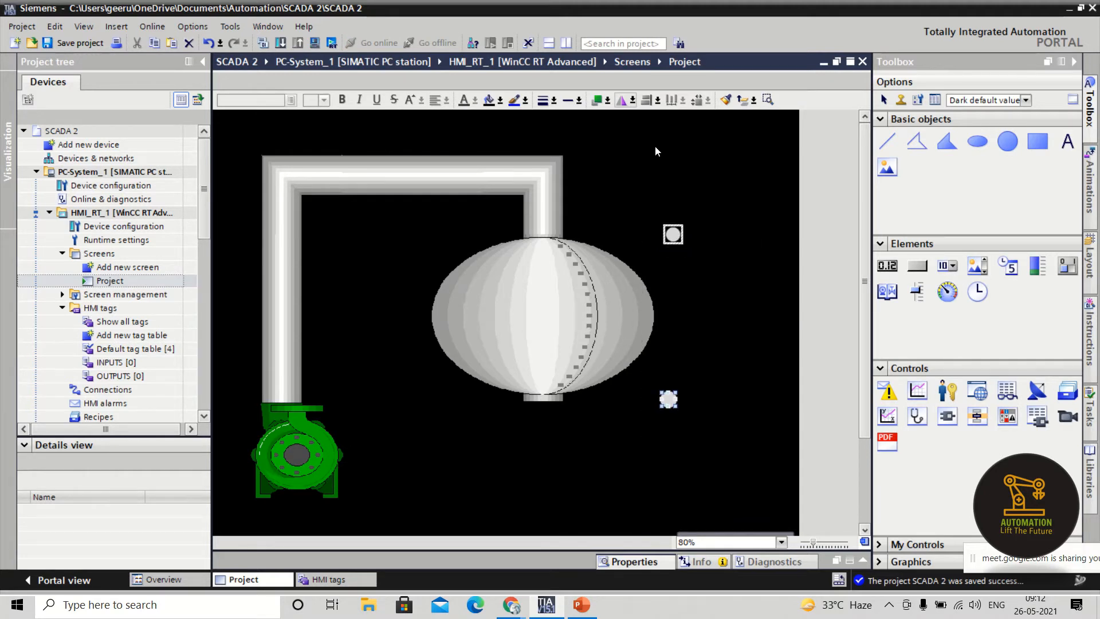
pyautogui.click(645, 101)
pyautogui.click(728, 308)
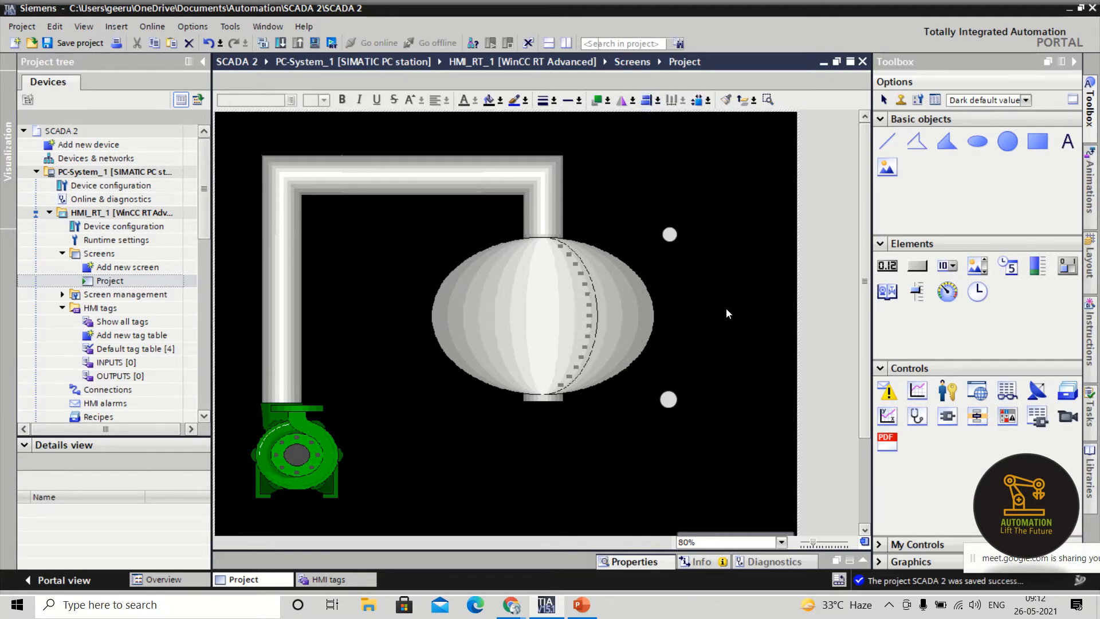
pyautogui.moveTo(712, 451); pyautogui.dragTo(635, 151)
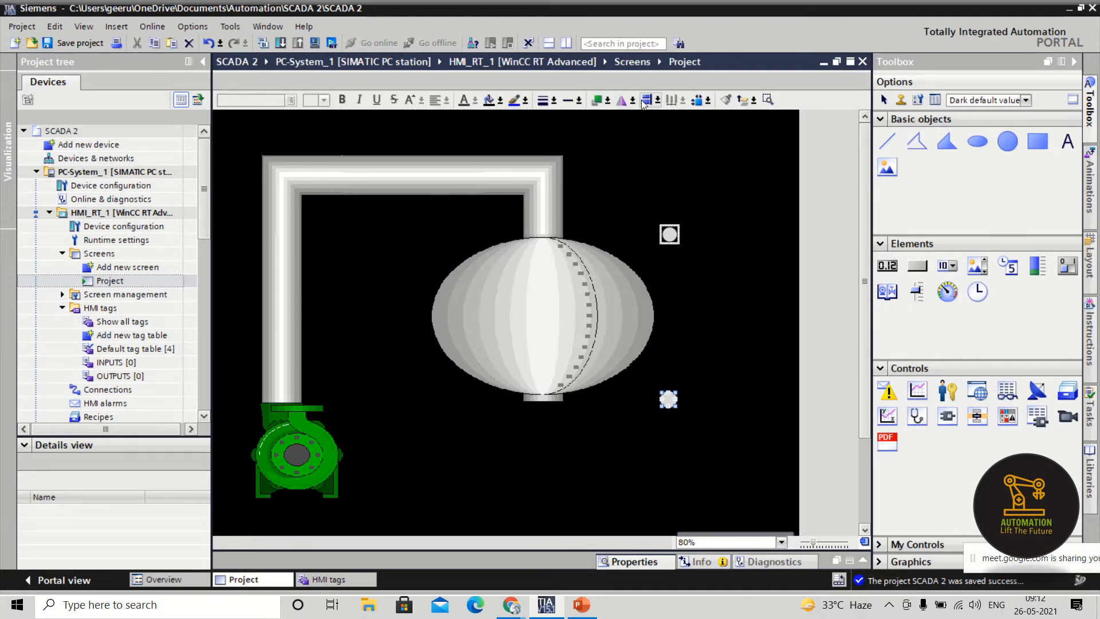
pyautogui.click(711, 182)
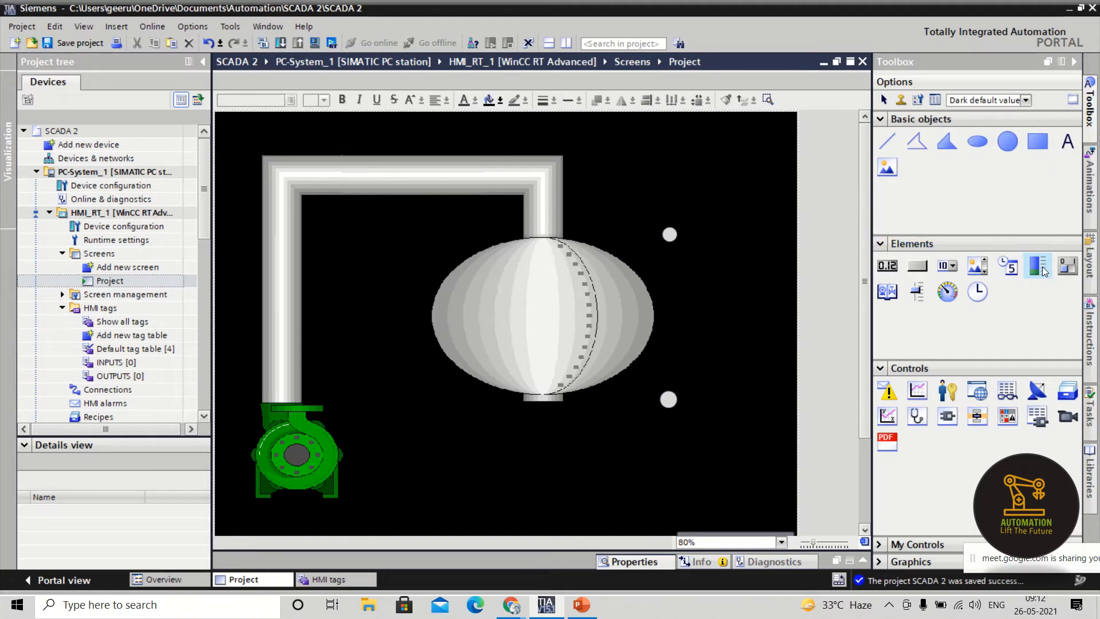
# - Add a Bar element on the tank, stretched to the tank's height and narrowed to the width of the pipe outlet
pyautogui.moveTo(1037, 266); pyautogui.dragTo(550, 305)
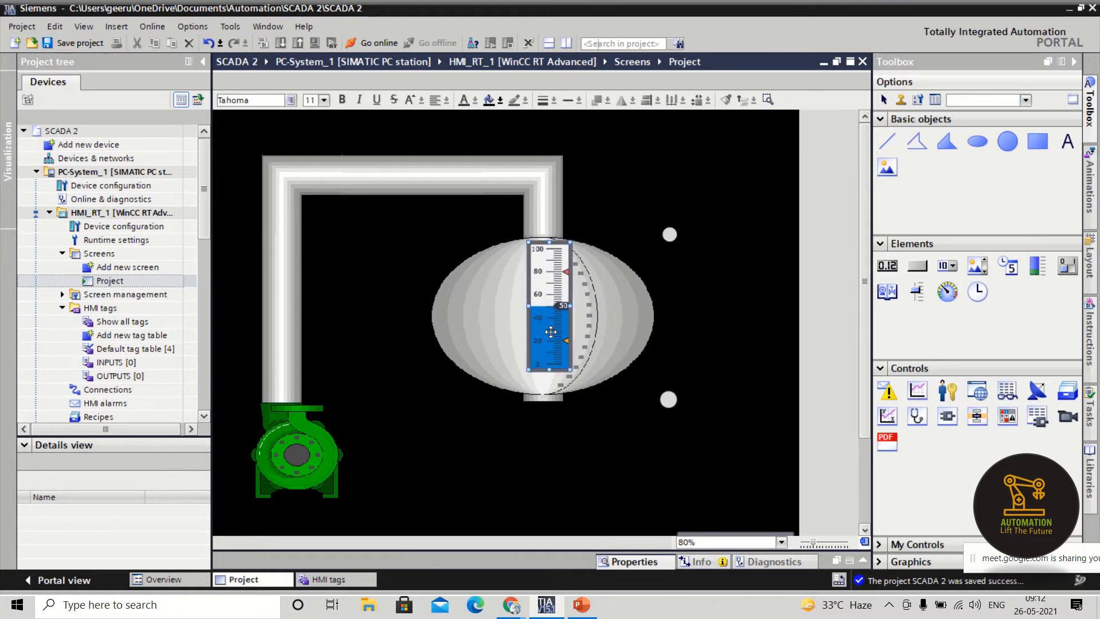
pyautogui.moveTo(551, 368); pyautogui.dragTo(550, 389)
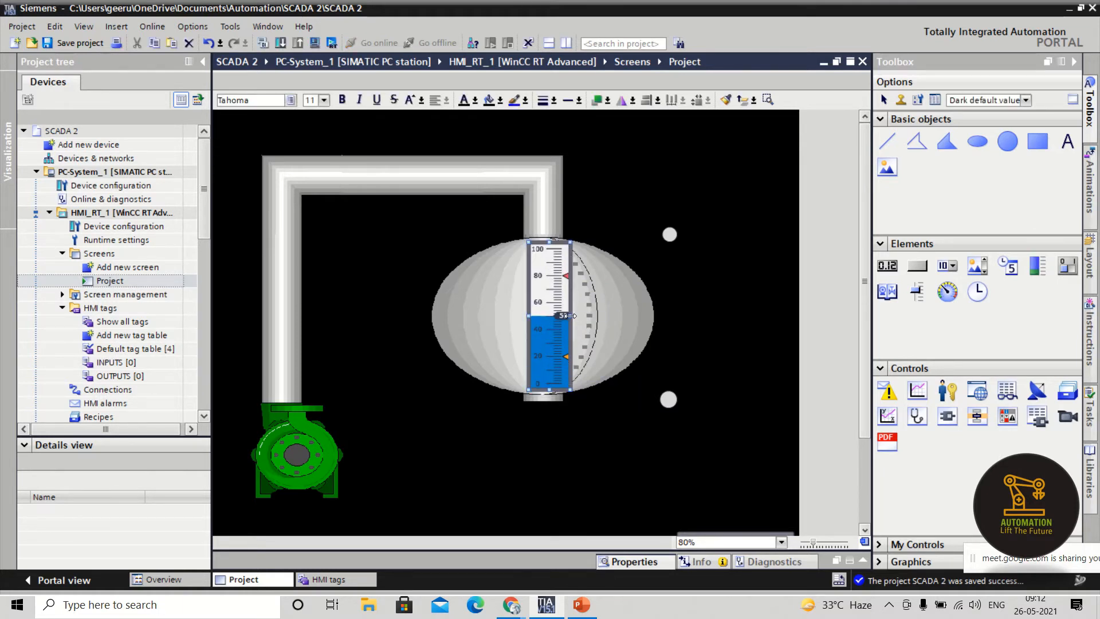
pyautogui.moveTo(570, 315); pyautogui.dragTo(525, 318)
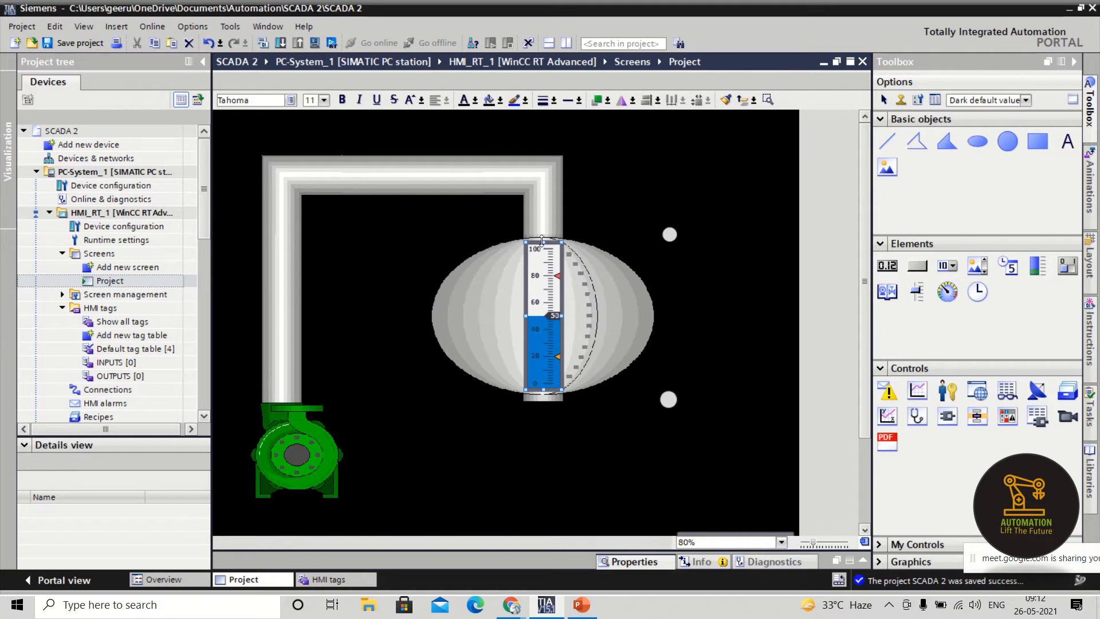
pyautogui.moveTo(542, 239); pyautogui.dragTo(542, 236)
# - Set the bar's border width to 0
pyautogui.rightClick(544, 258)
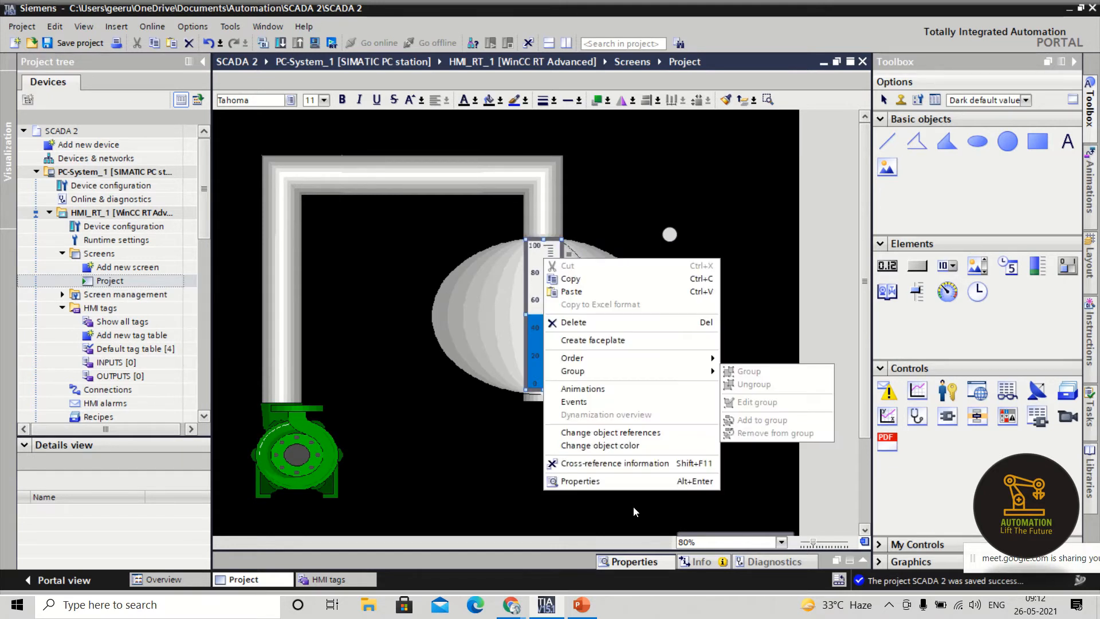
pyautogui.click(613, 481)
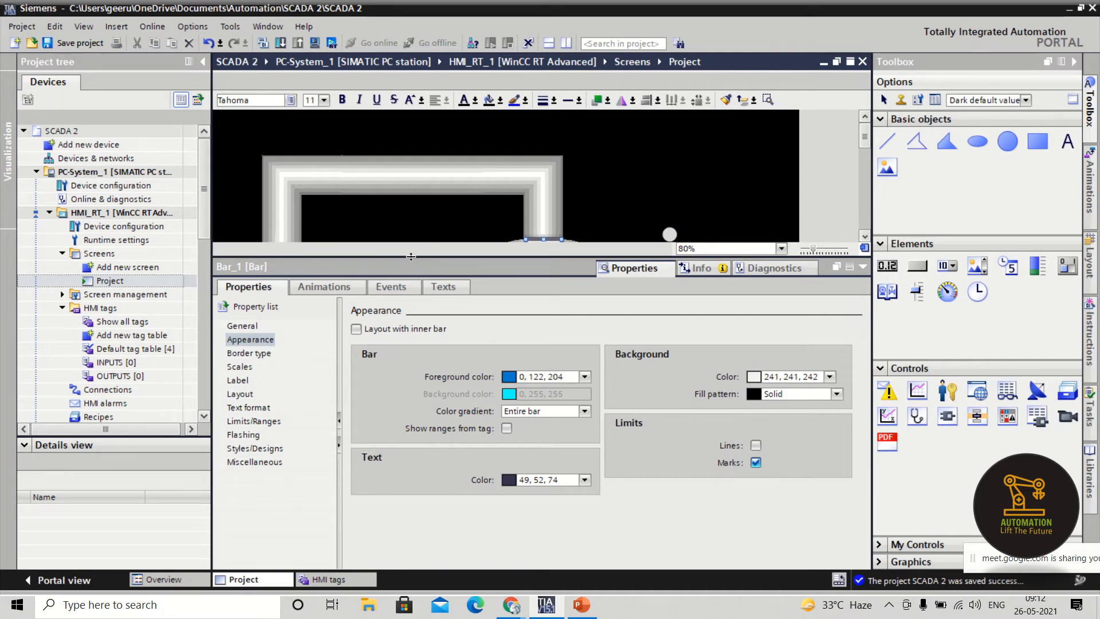
pyautogui.moveTo(411, 257); pyautogui.dragTo(413, 310)
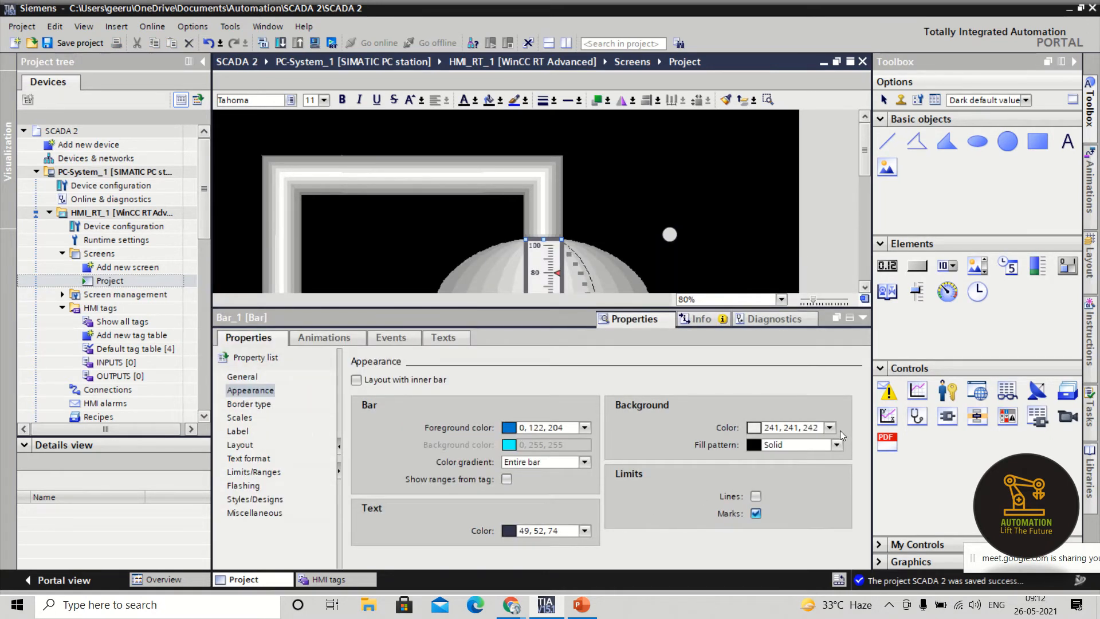
pyautogui.click(248, 404)
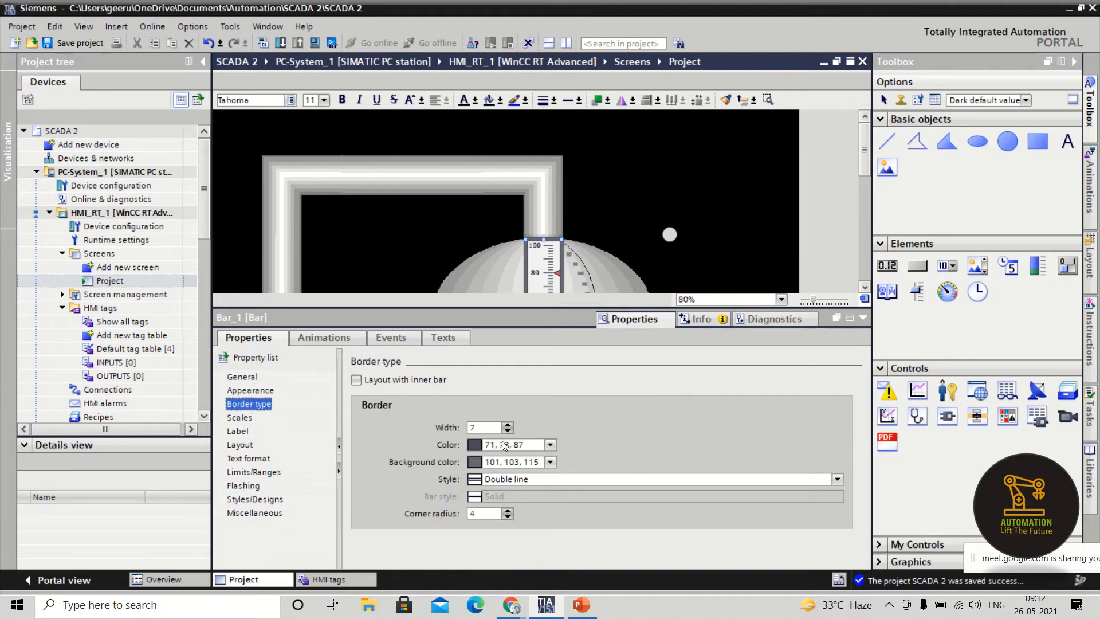
pyautogui.moveTo(485, 426); pyautogui.dragTo(422, 430)
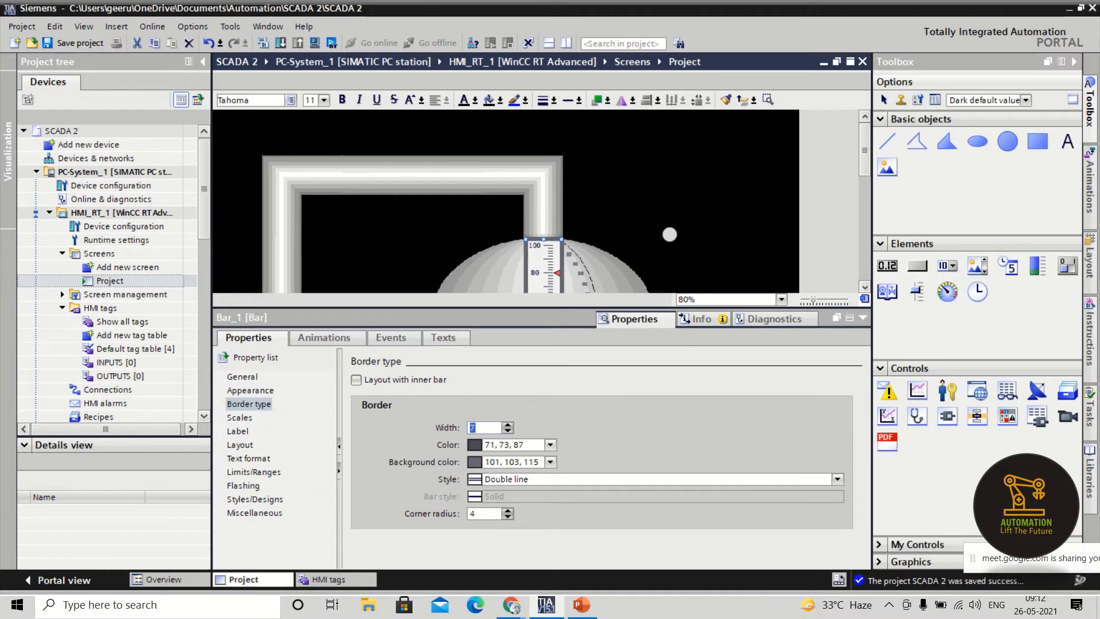
pyautogui.write('0')
pyautogui.press('Return')
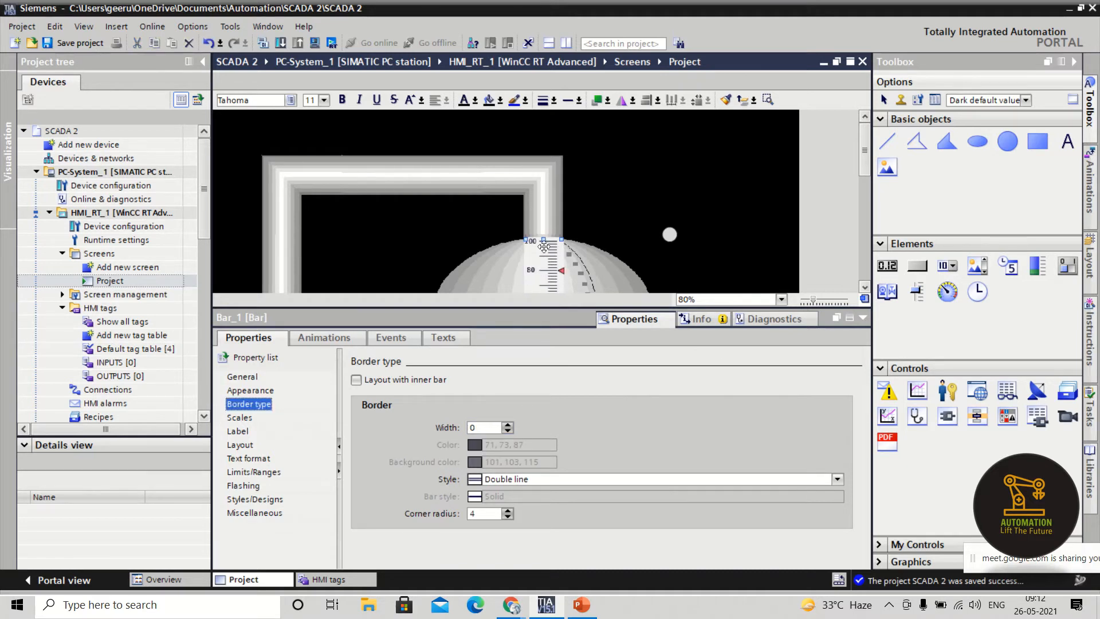
# - Set the fill pattern of the bar's background to Transparent
pyautogui.moveTo(548, 310); pyautogui.dragTo(550, 335)
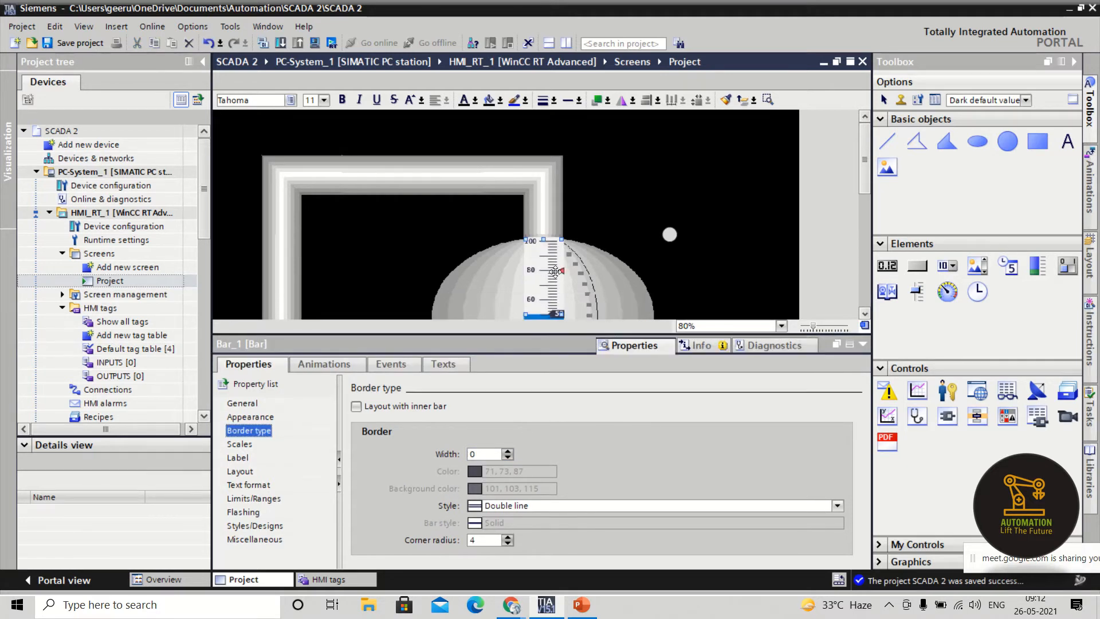
pyautogui.click(251, 417)
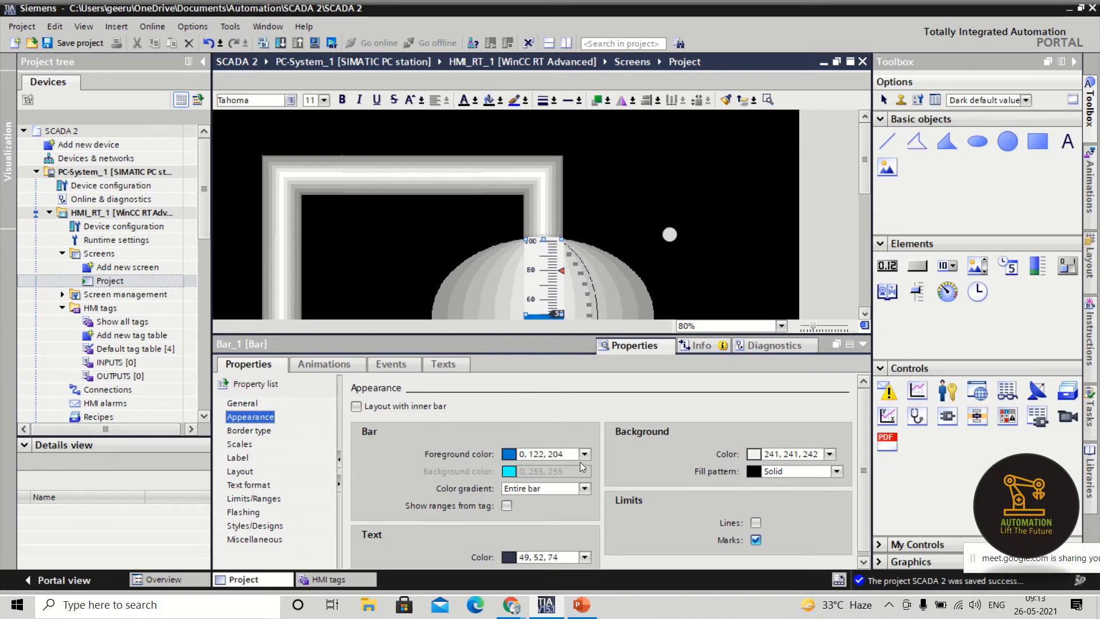
pyautogui.click(830, 454)
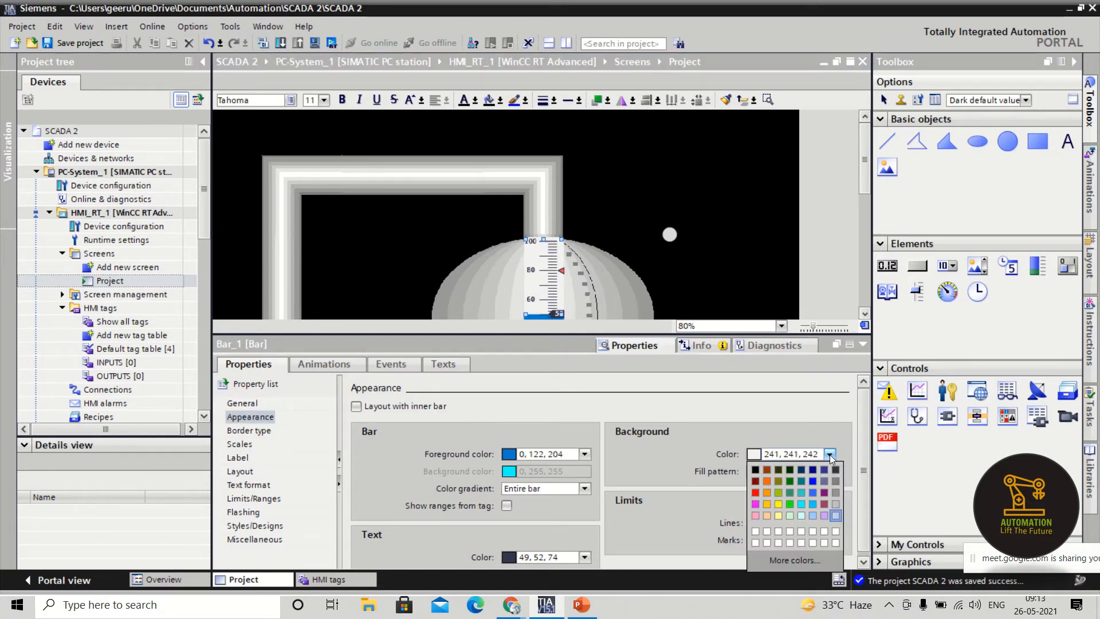
pyautogui.click(833, 432)
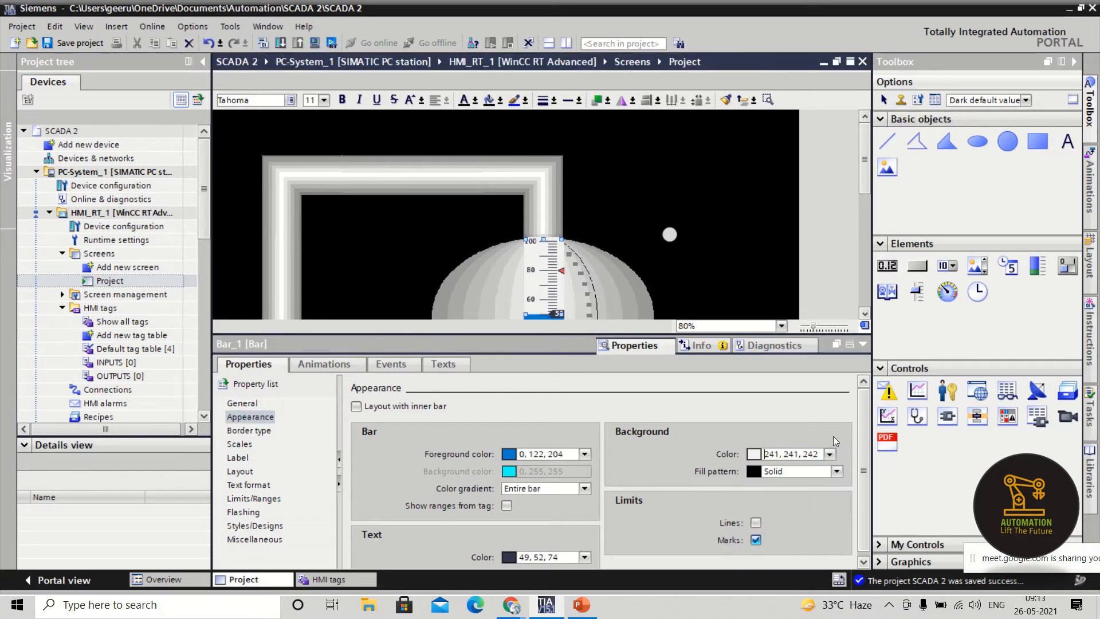
pyautogui.click(837, 473)
pyautogui.click(796, 485)
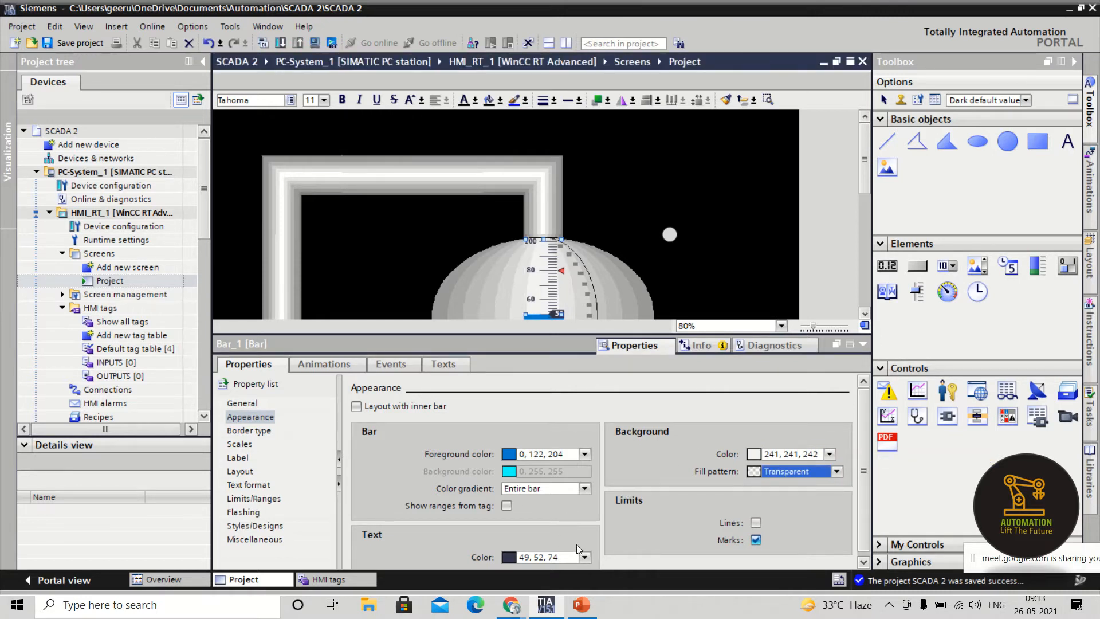
# - Try the Segmented color gradient and hidden limit marks on the bar, and restore Entire bar and the marks
pyautogui.click(583, 490)
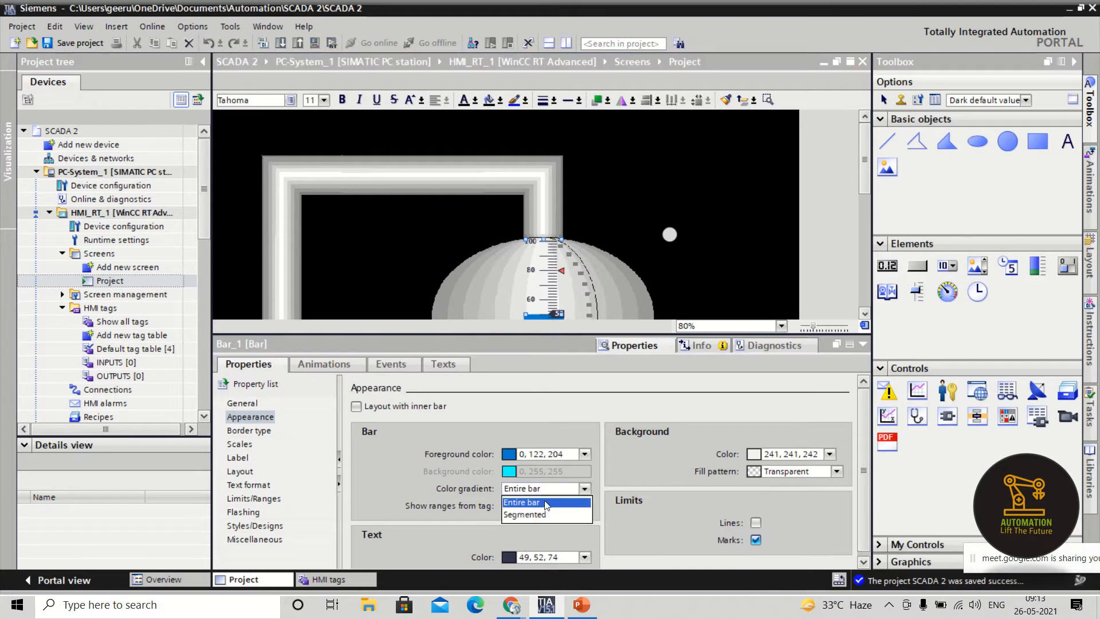
pyautogui.click(528, 515)
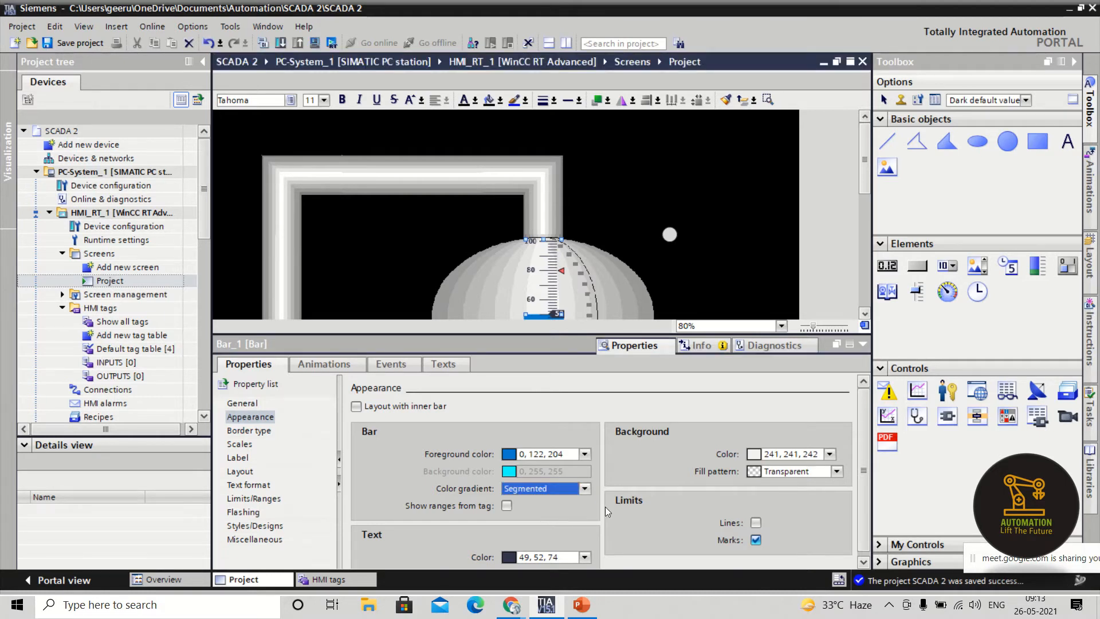
pyautogui.click(584, 487)
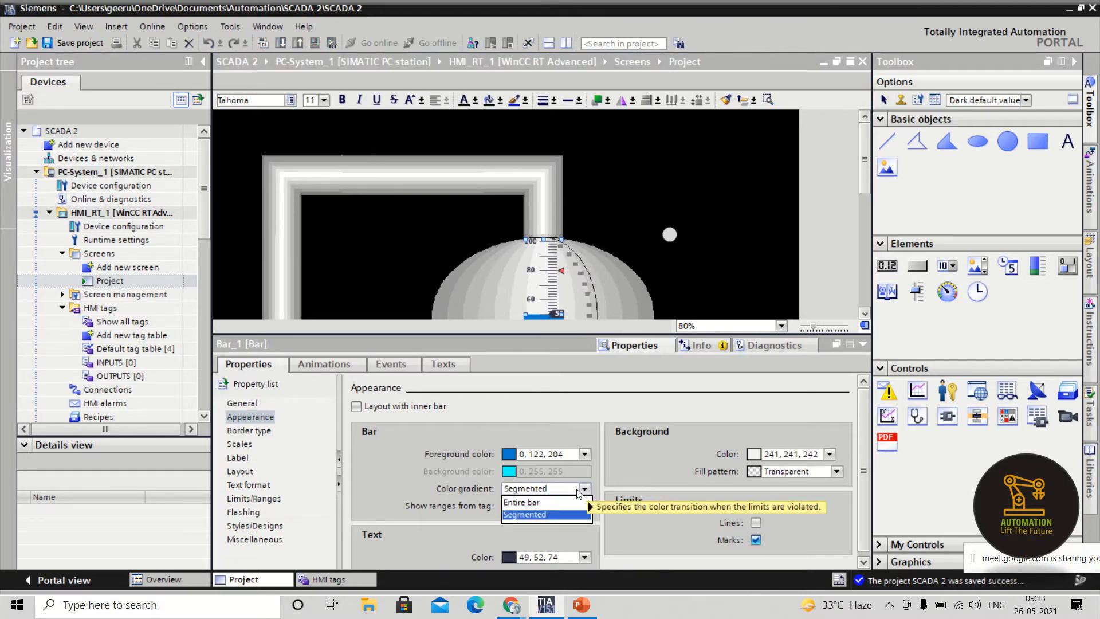
pyautogui.click(534, 502)
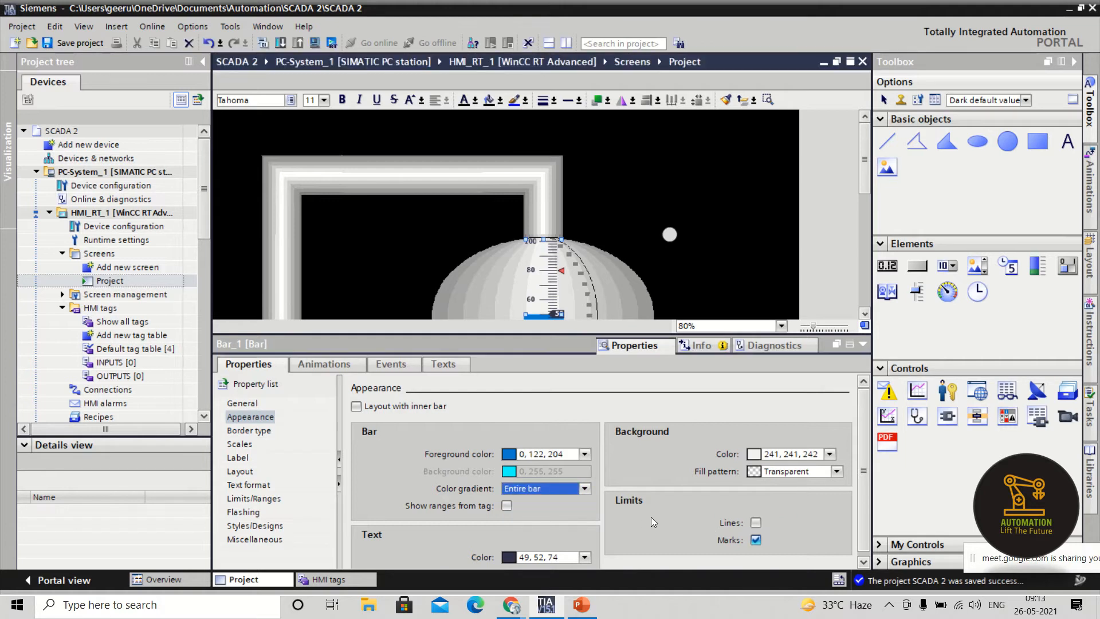
pyautogui.click(755, 541)
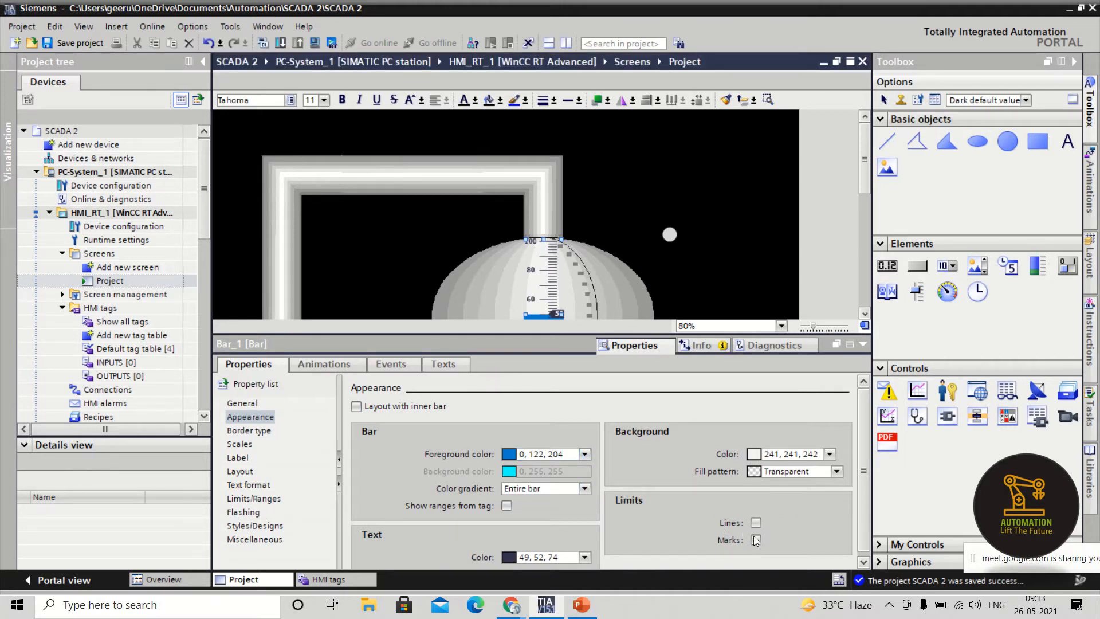
pyautogui.click(756, 540)
# - Set the bar's text color to white, change it to light gray (192, 192, 192), and check the bar on the whole screen
pyautogui.click(587, 555)
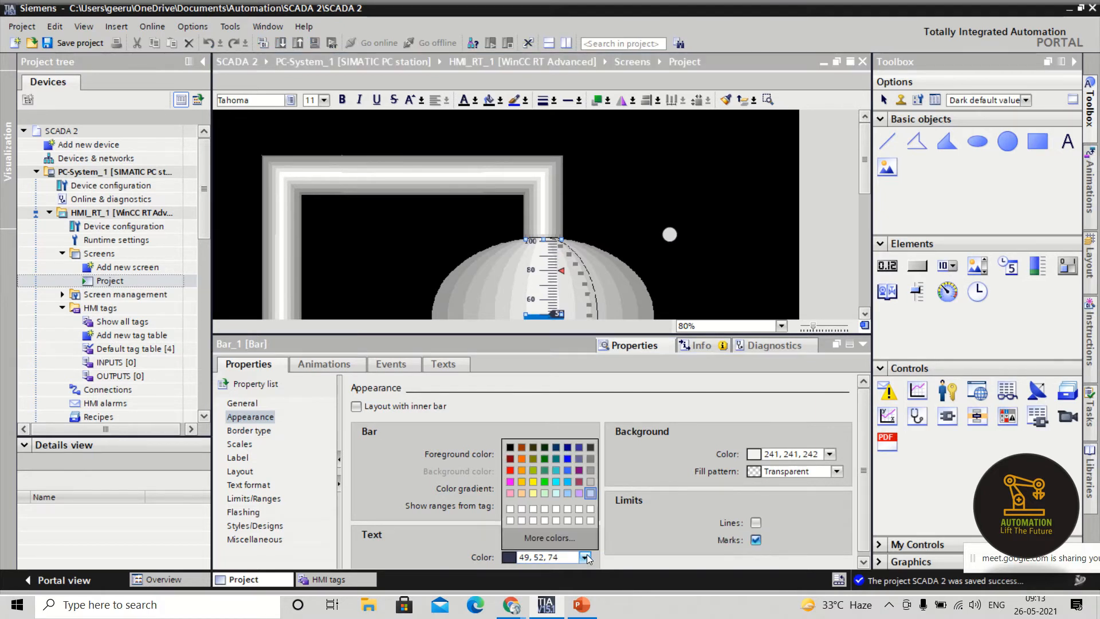
pyautogui.click(512, 509)
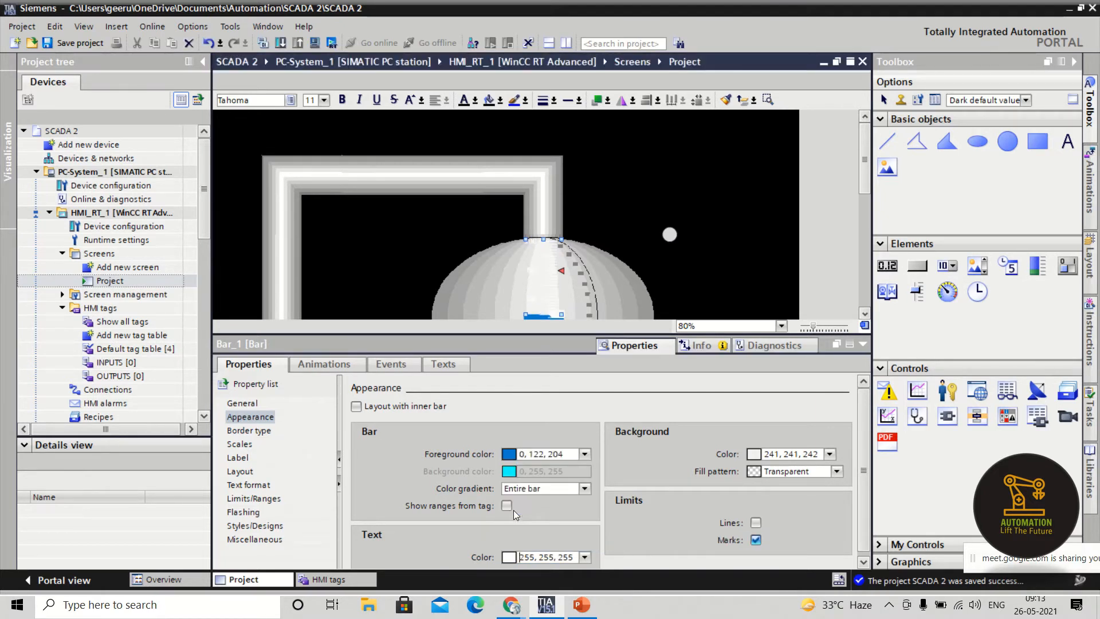
pyautogui.click(585, 557)
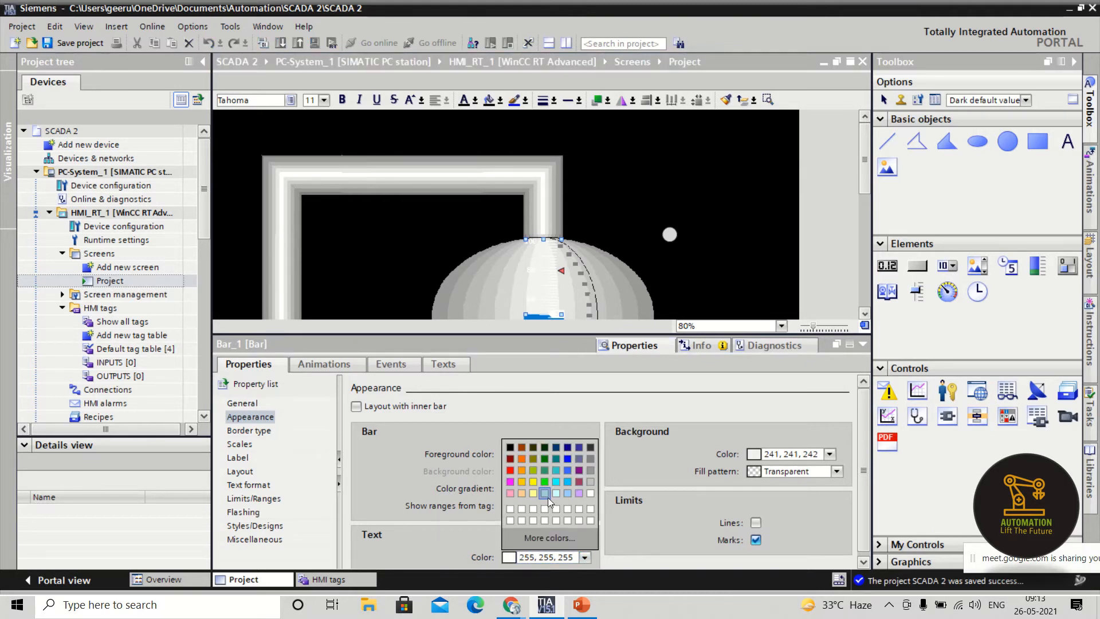
pyautogui.click(589, 481)
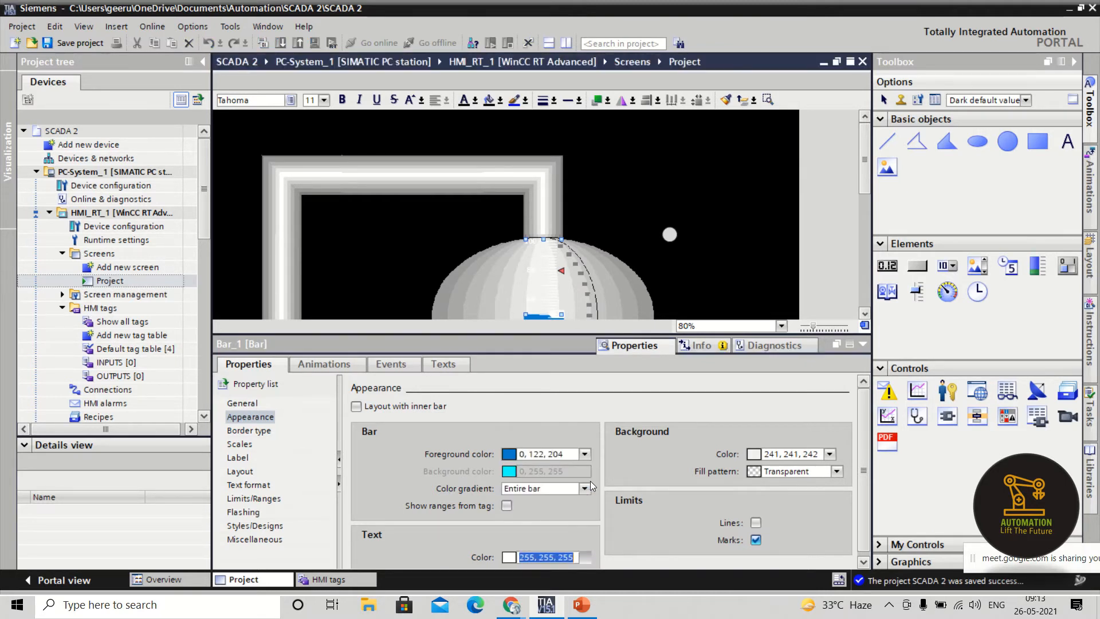
pyautogui.click(495, 290)
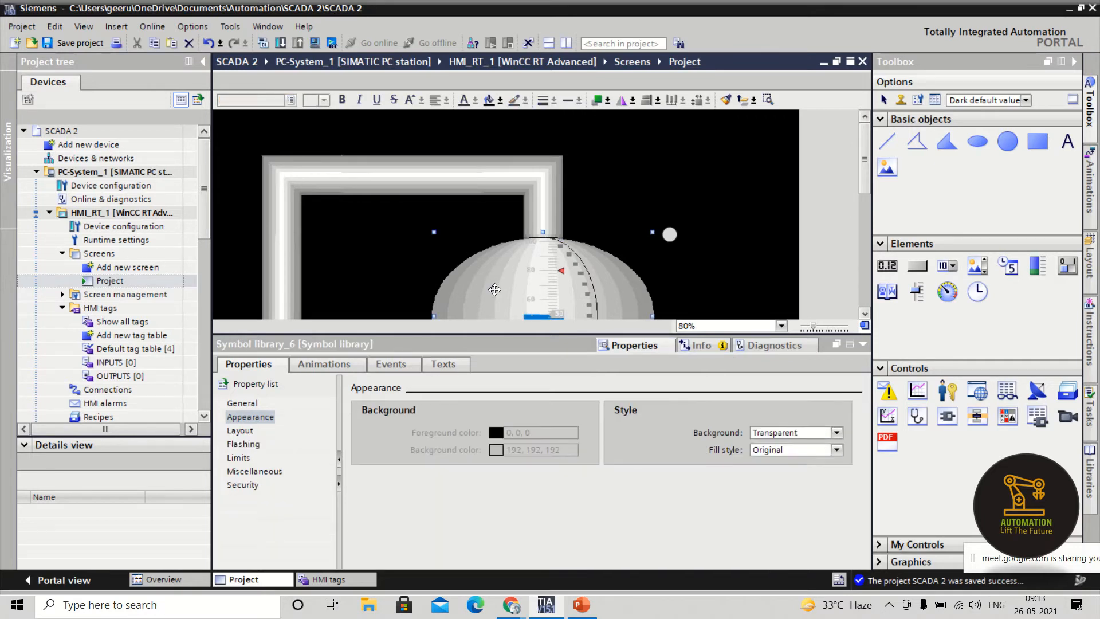
pyautogui.click(863, 344)
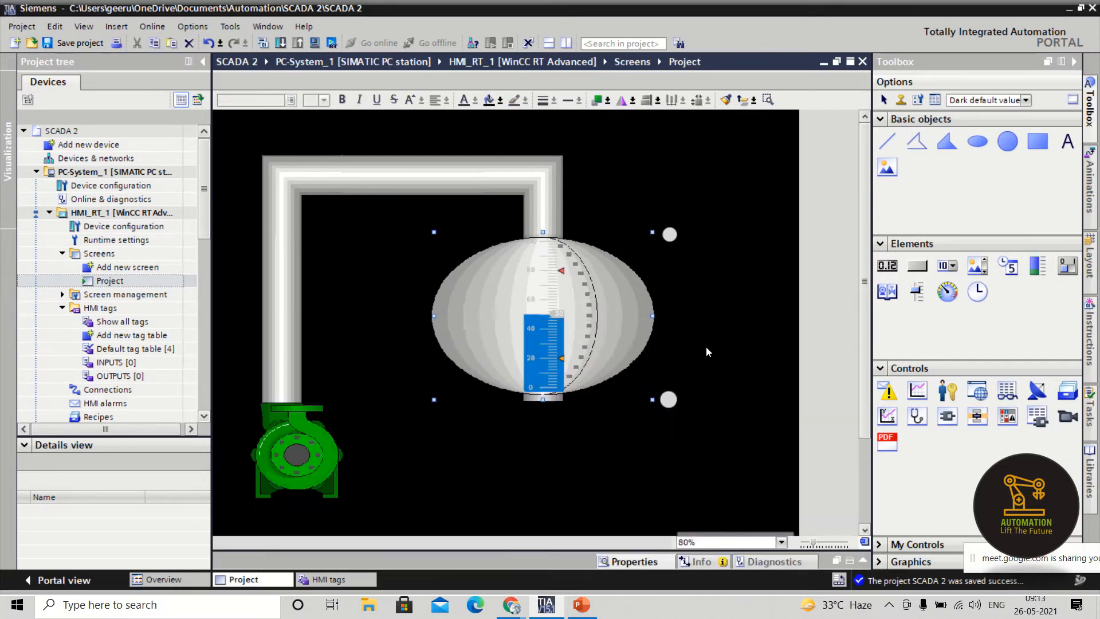
pyautogui.rightClick(586, 316)
pyautogui.click(612, 554)
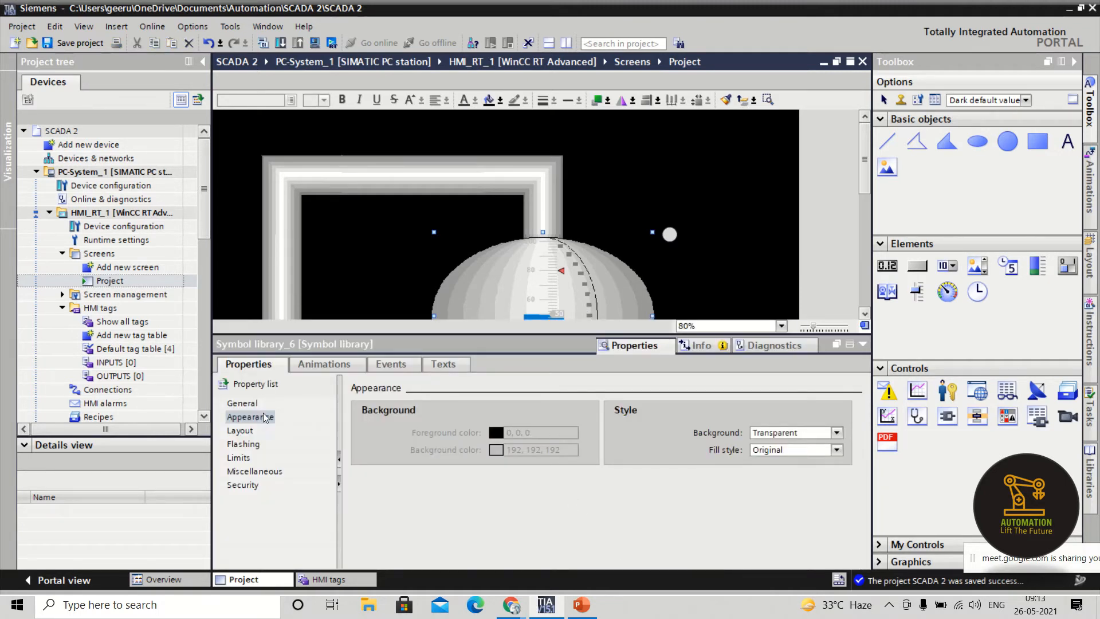
# - Set the foreground color of the bar on the tank to black (0, 0, 0)
pyautogui.click(542, 267)
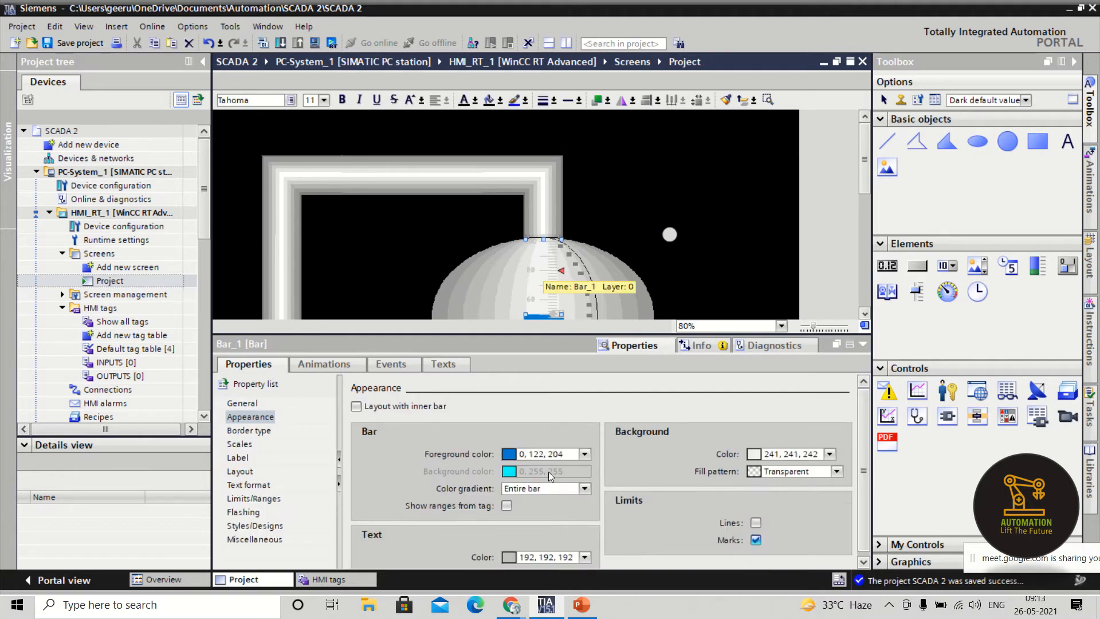
pyautogui.click(585, 456)
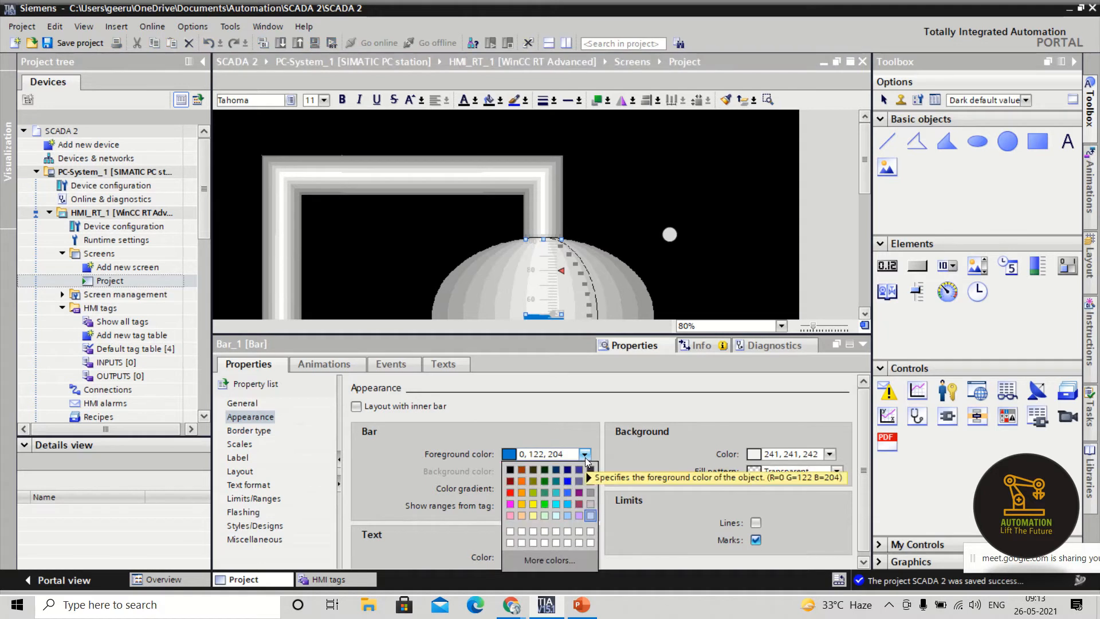
pyautogui.click(509, 471)
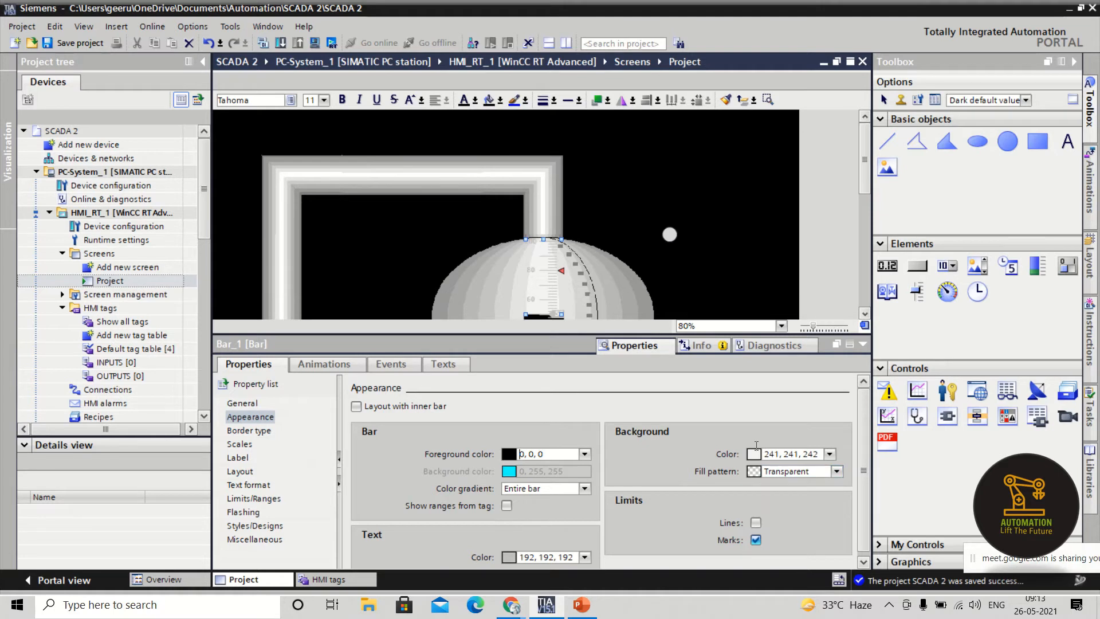
# - Set the bar's foreground color to 192, 192, 192 and copy that color value
pyautogui.click(293, 227)
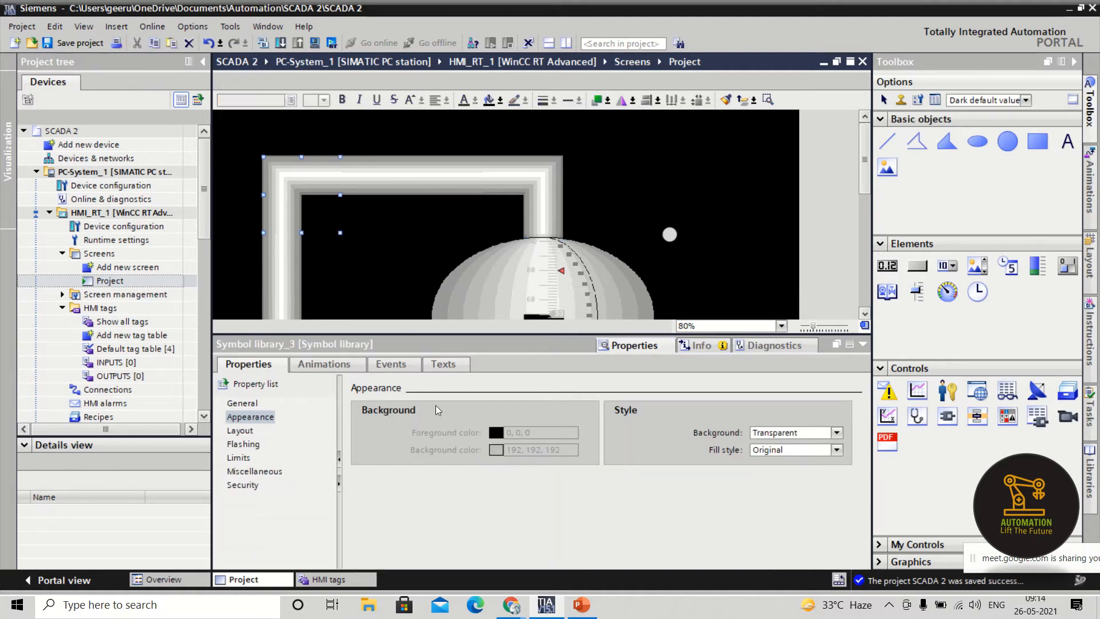
pyautogui.click(549, 291)
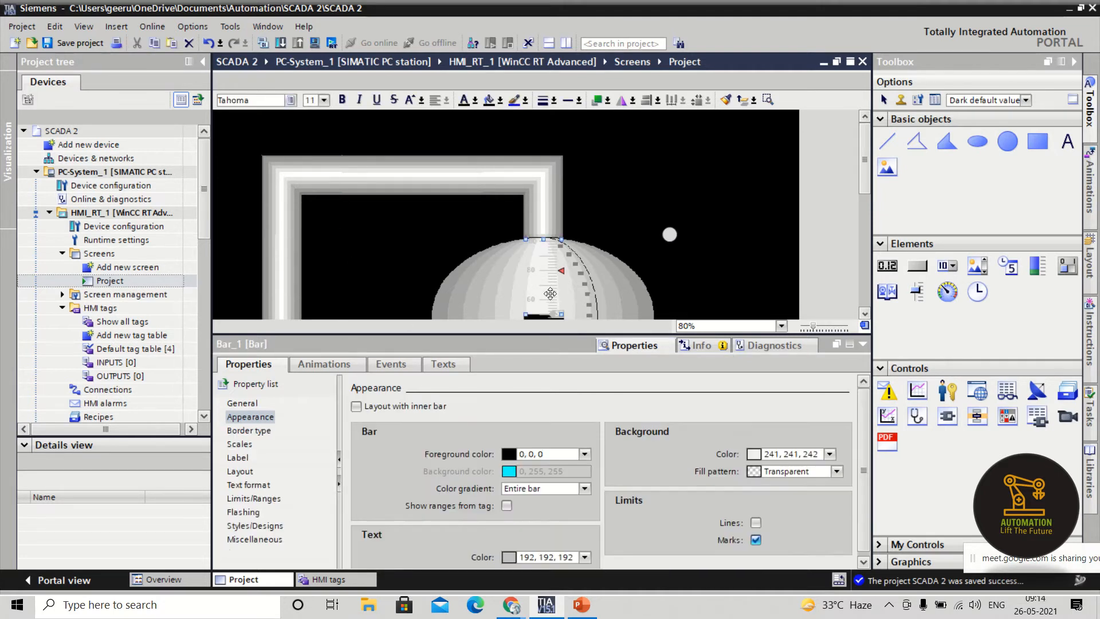
pyautogui.tripleClick(550, 457)
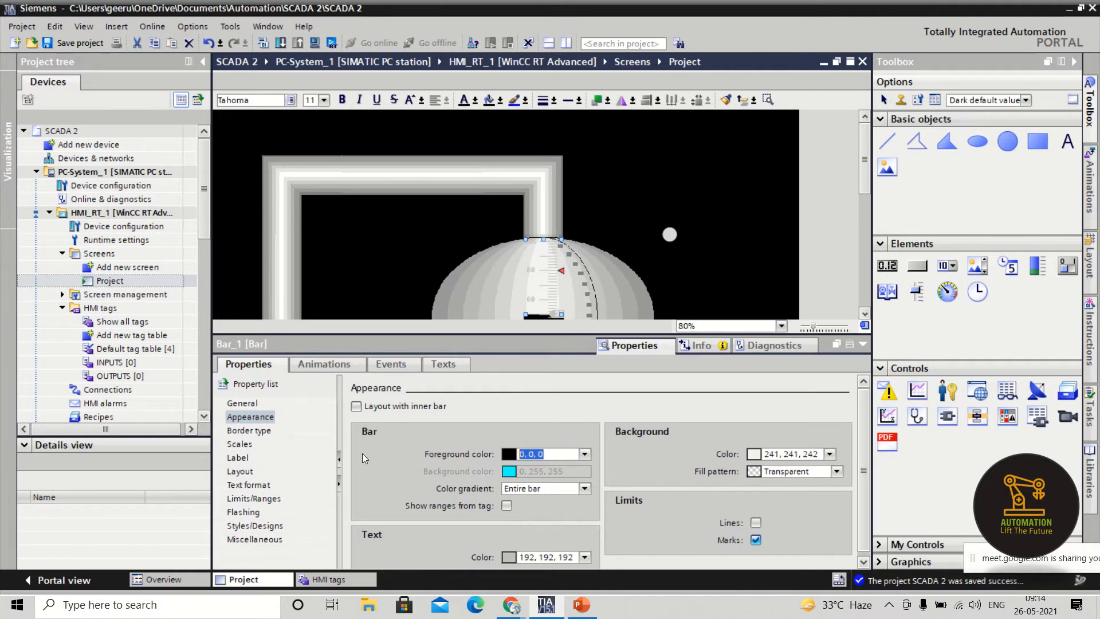
pyautogui.write('192, 192, 192')
pyautogui.click(370, 430)
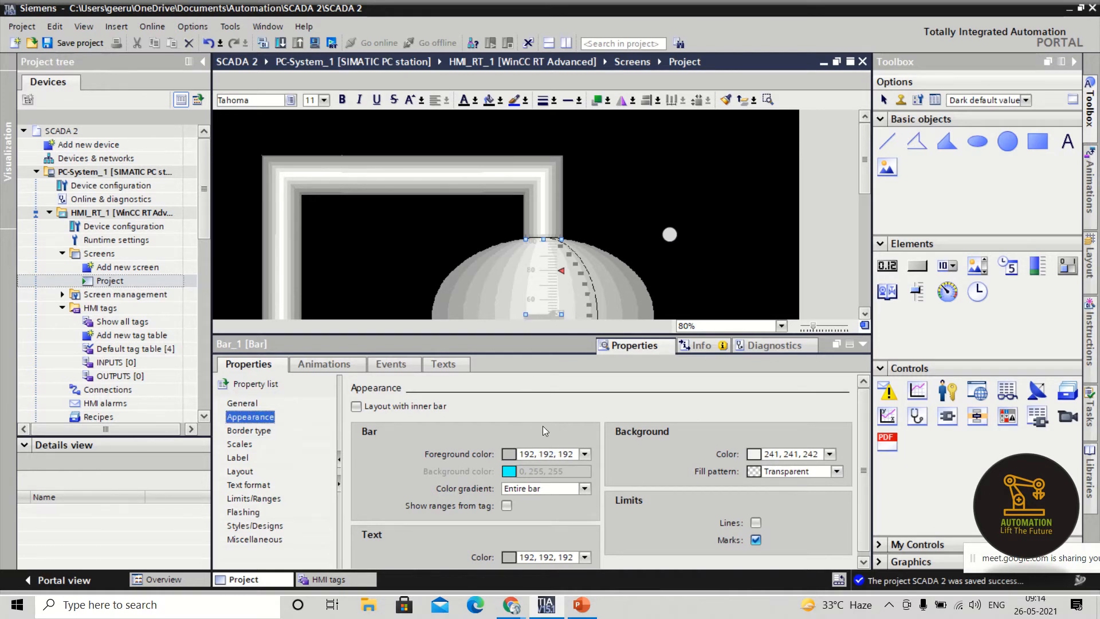
pyautogui.moveTo(574, 454); pyautogui.dragTo(410, 432)
pyautogui.hotkey('ctrl', 'c')
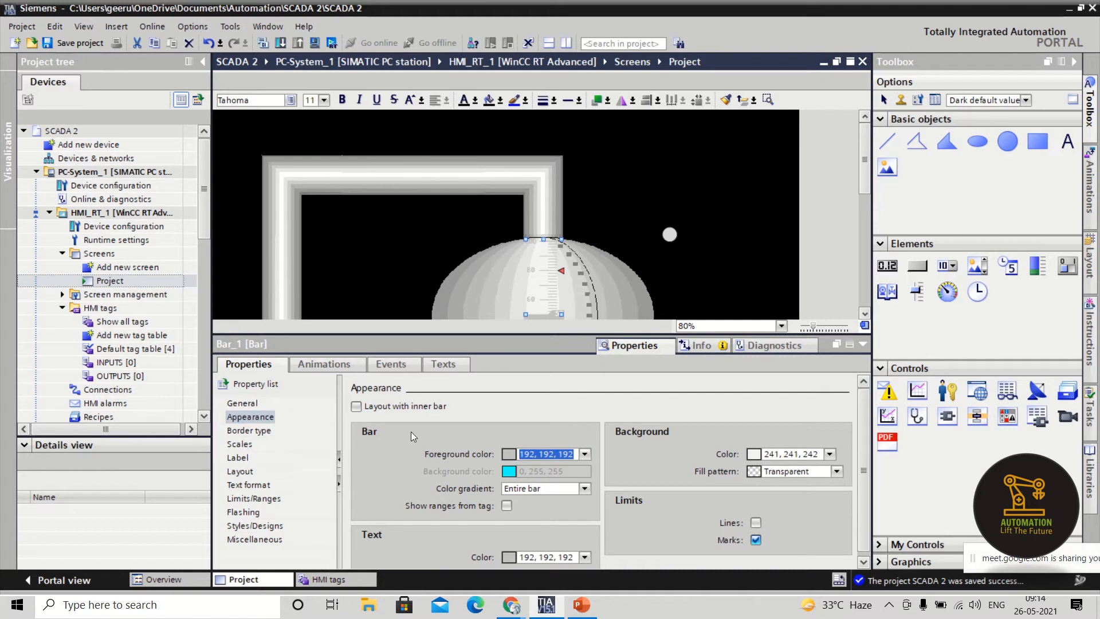
# - Turn off the label on the bar's scale and keep the process value marker enabled
pyautogui.click(249, 431)
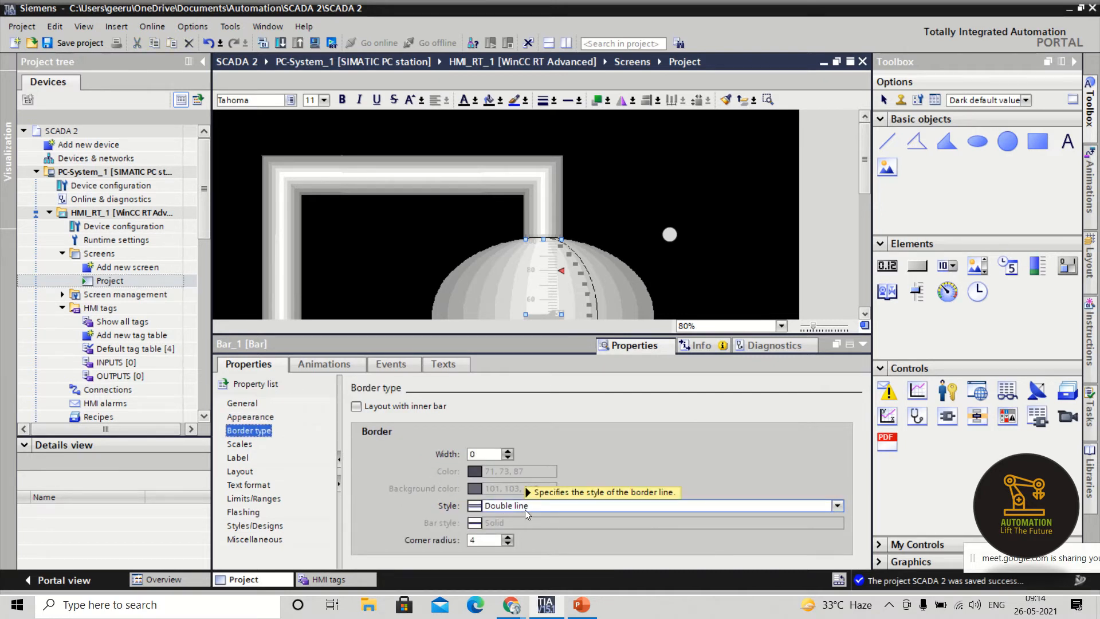
pyautogui.click(239, 444)
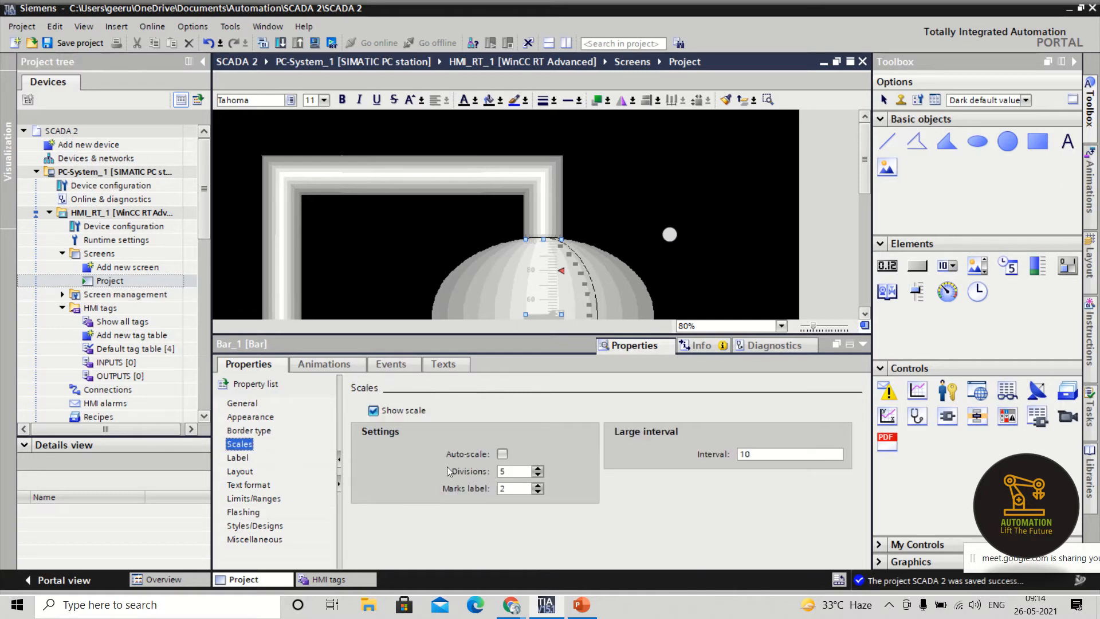
pyautogui.click(240, 457)
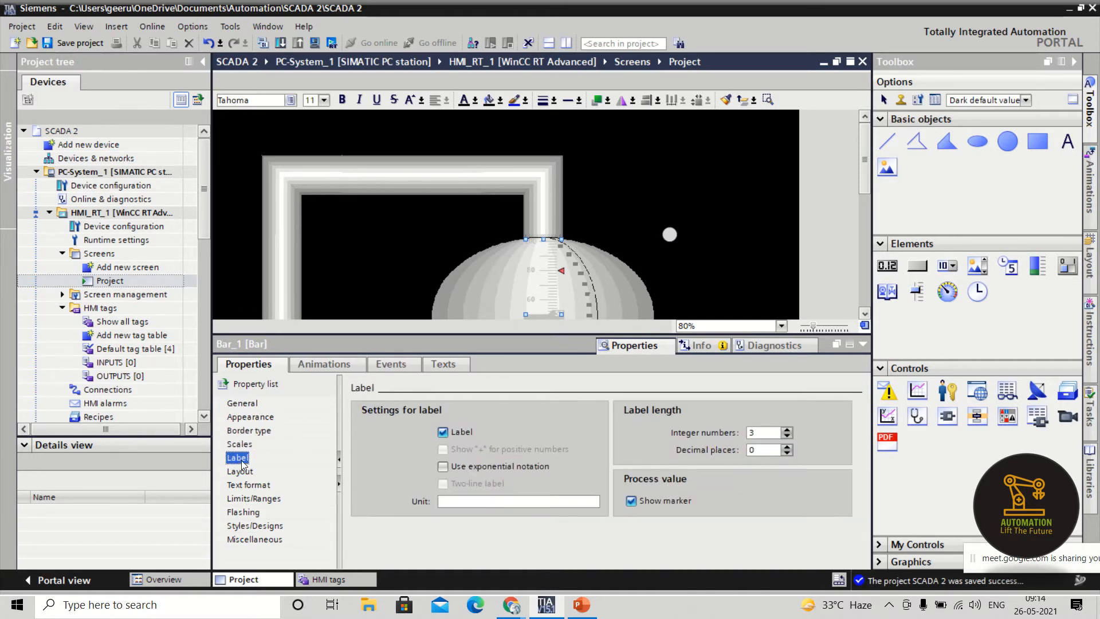
pyautogui.click(443, 432)
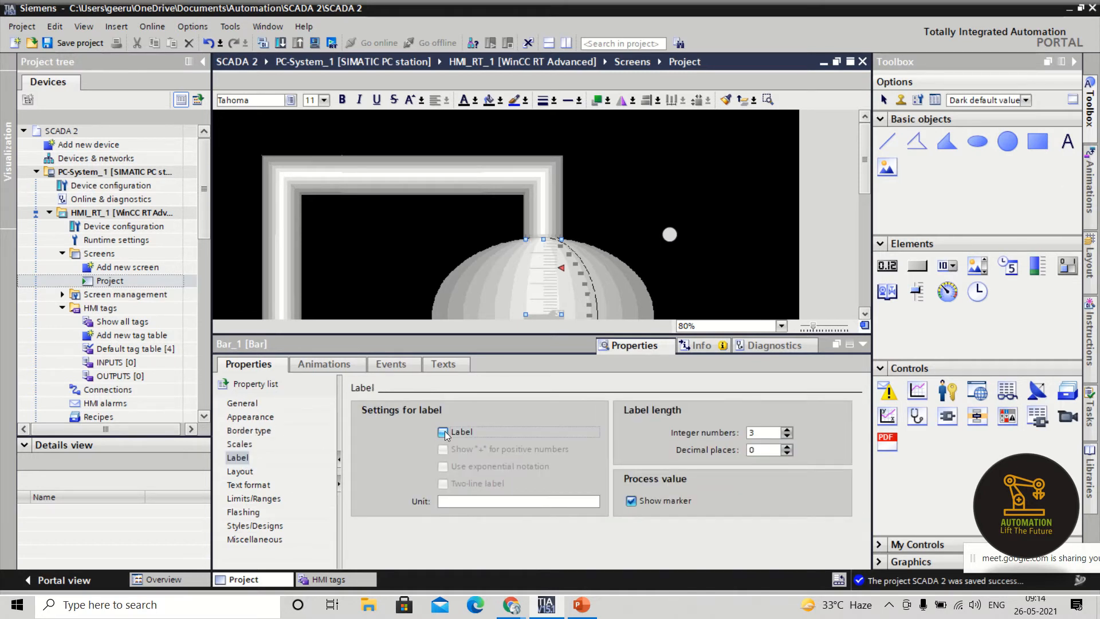
pyautogui.click(443, 432)
pyautogui.click(443, 432)
pyautogui.click(443, 432)
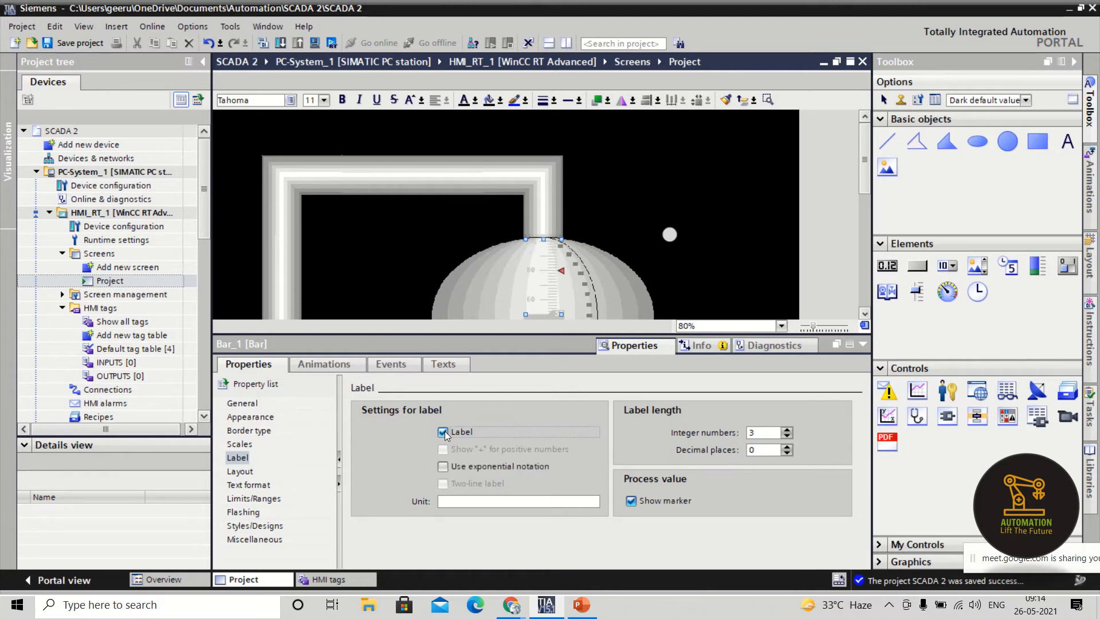
pyautogui.click(443, 432)
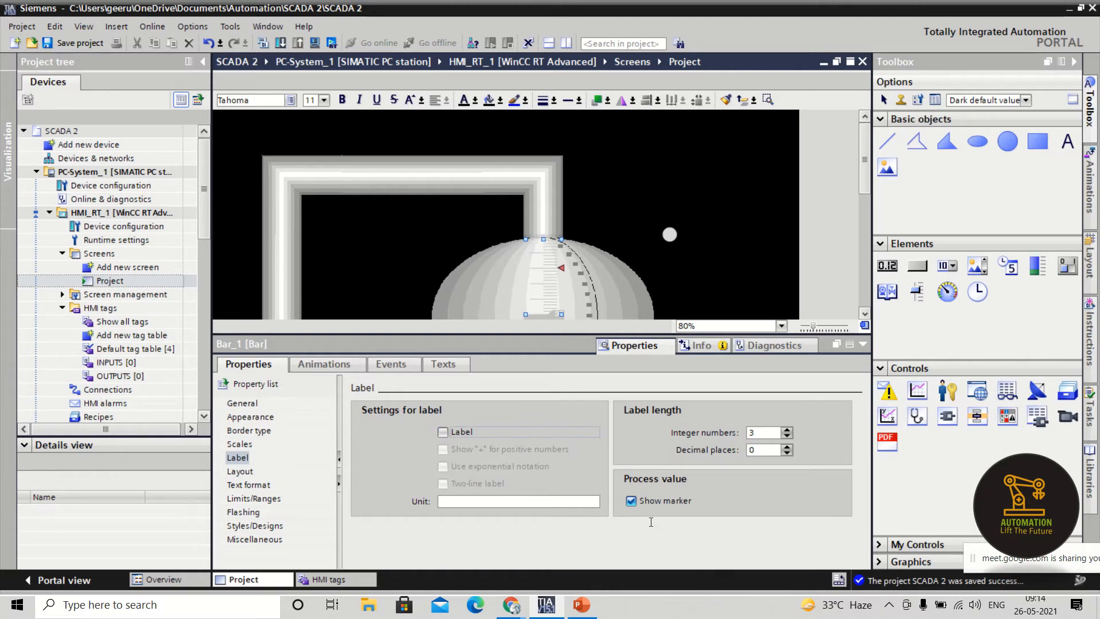
pyautogui.click(634, 503)
pyautogui.click(634, 503)
pyautogui.click(239, 471)
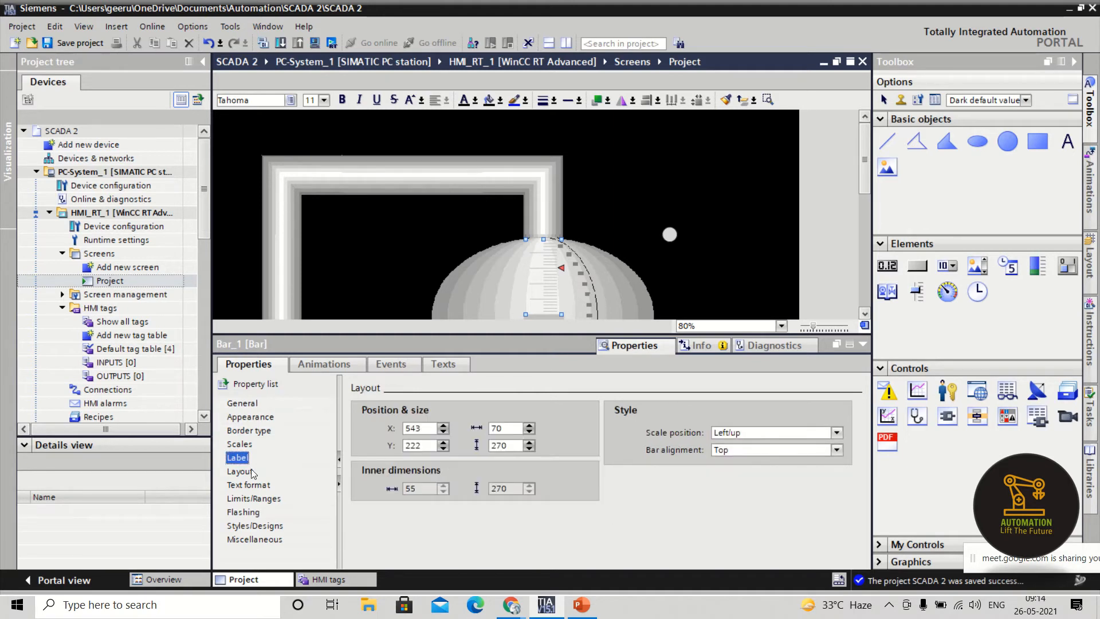
pyautogui.click(249, 485)
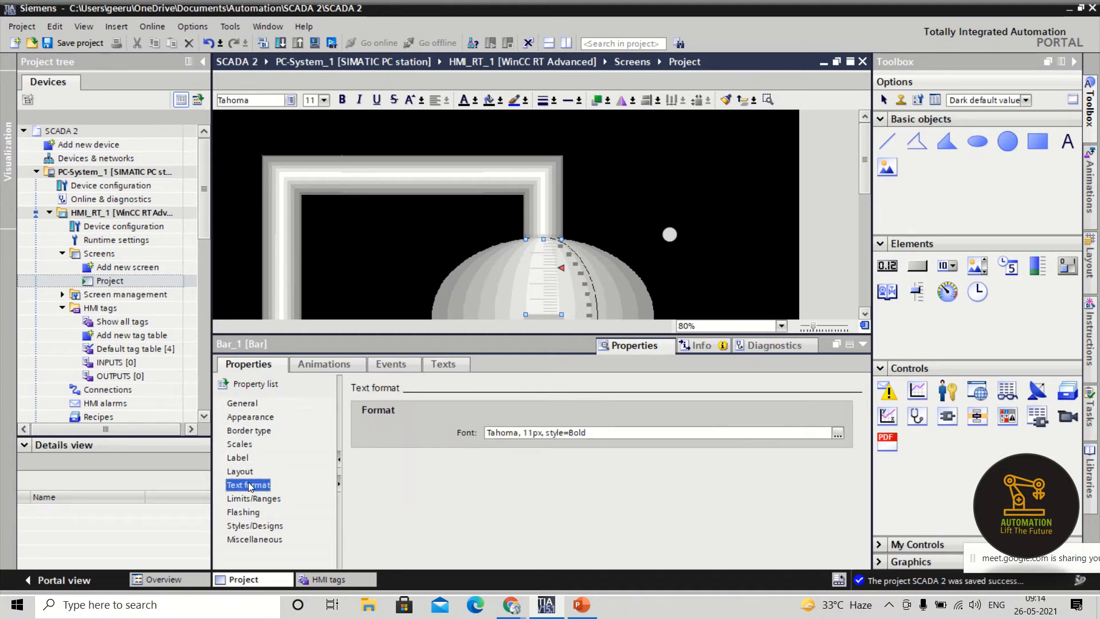
pyautogui.click(257, 406)
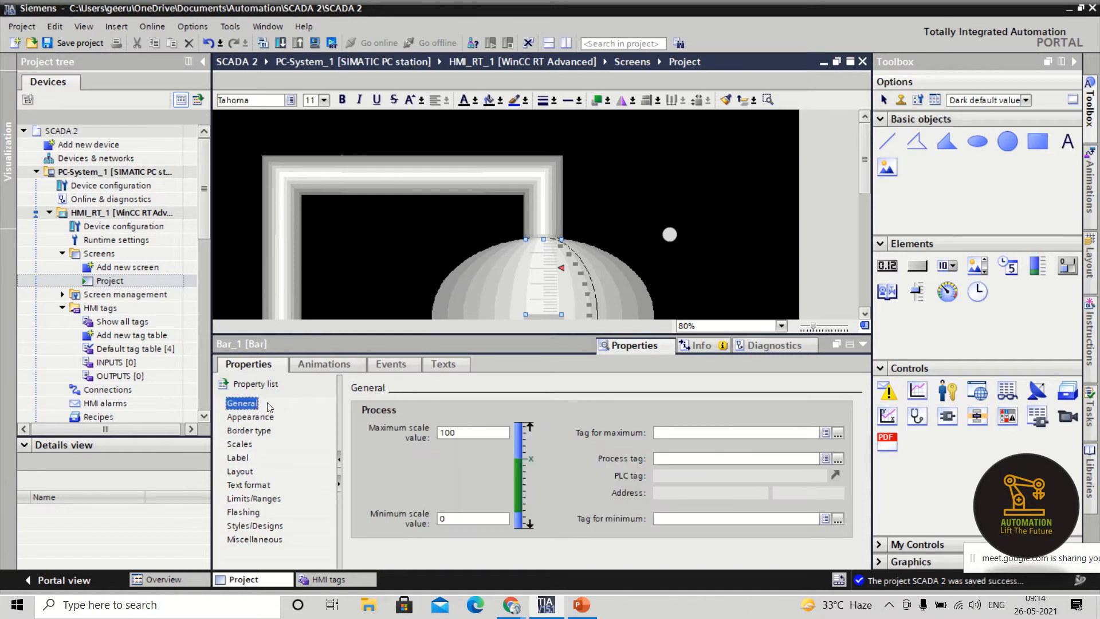
# - Try hiding the bar's limit marks, restore them, and paste 192, 192, 192 as the bar's background color
pyautogui.click(273, 421)
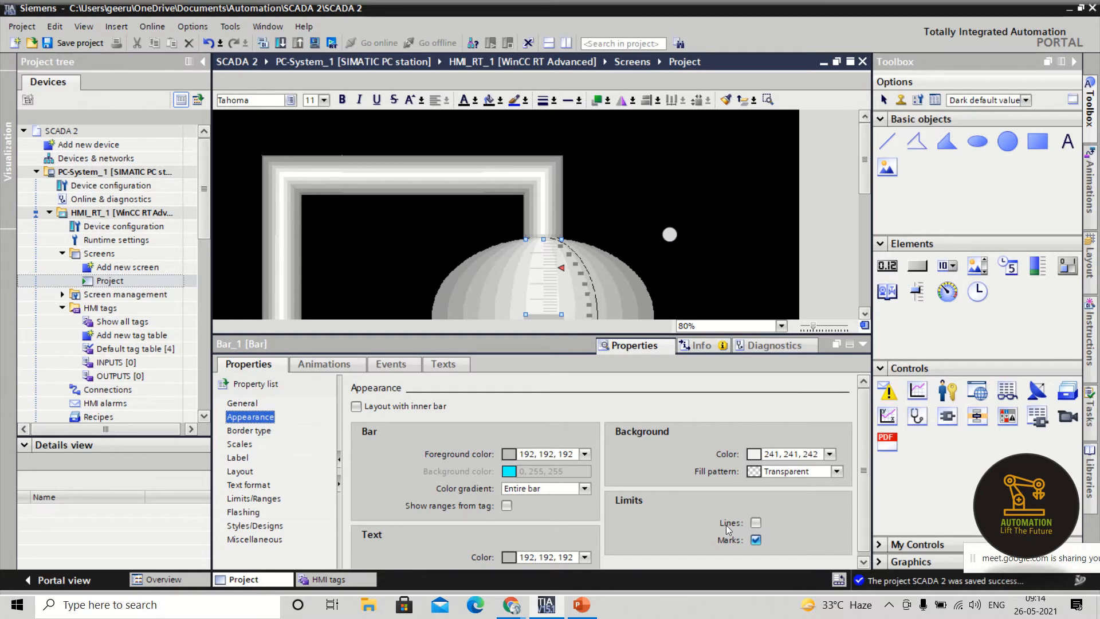
pyautogui.click(756, 540)
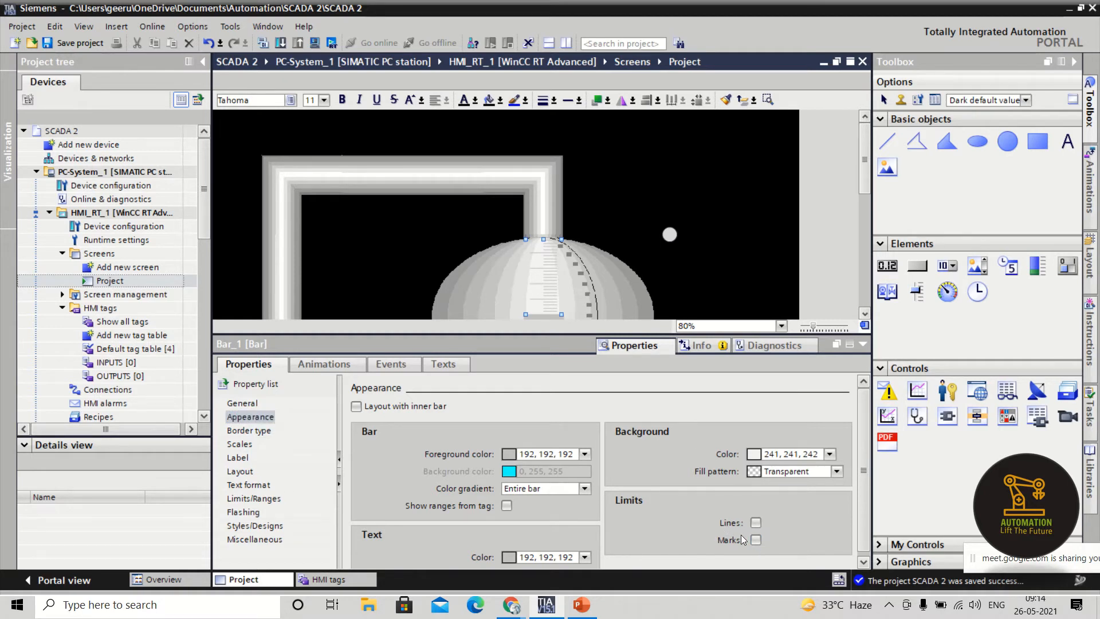
pyautogui.click(756, 540)
pyautogui.click(817, 455)
pyautogui.moveTo(822, 454); pyautogui.dragTo(518, 417)
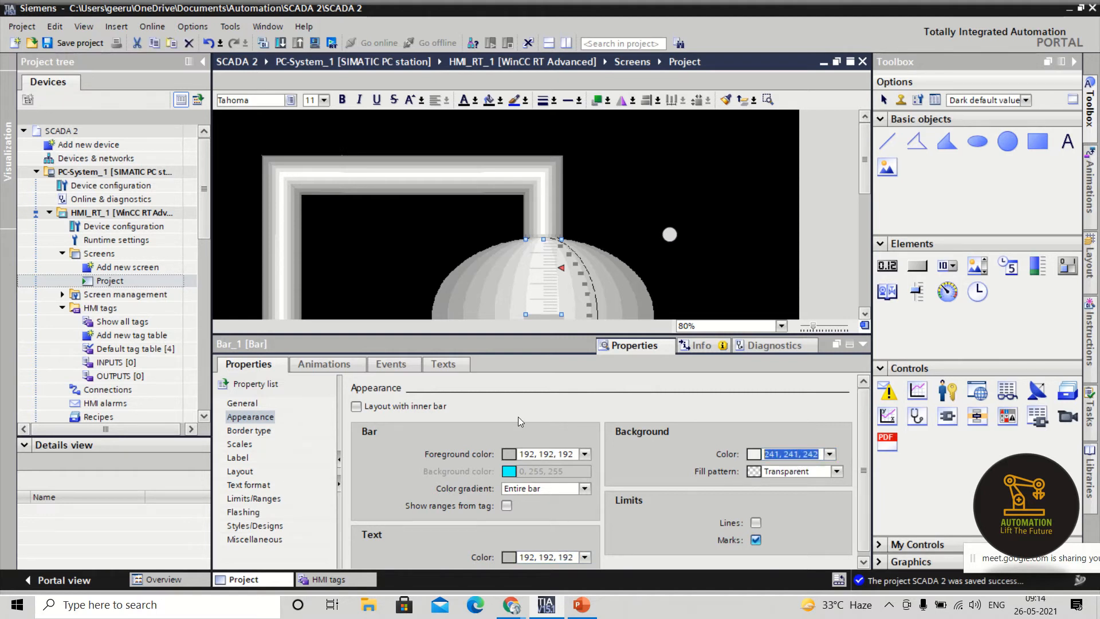
pyautogui.hotkey('ctrl', 'v')
pyautogui.click(525, 419)
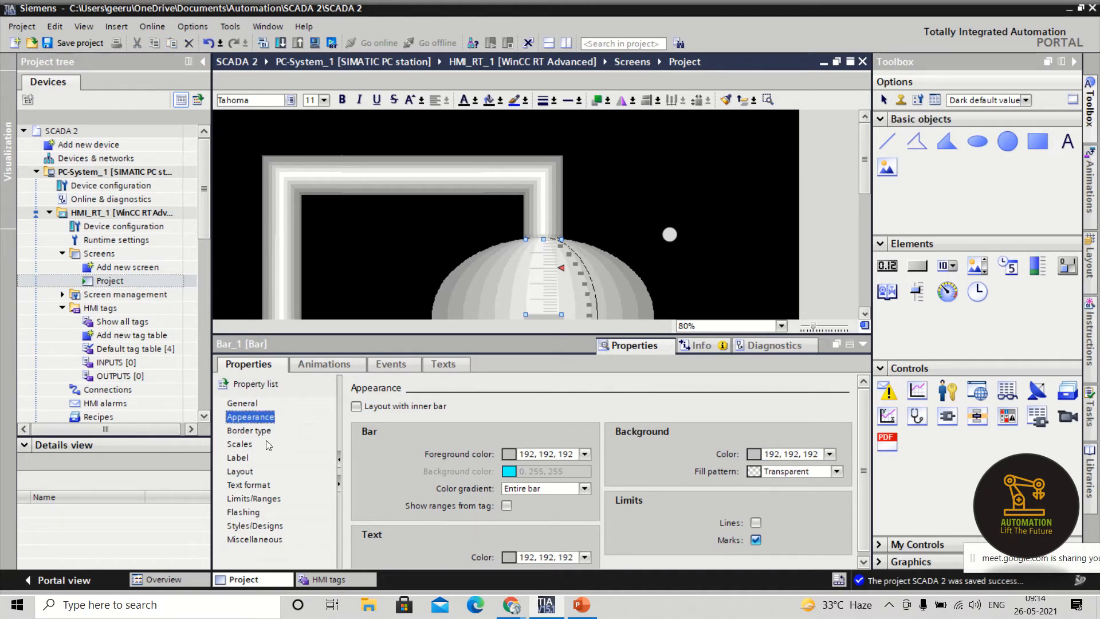
# - Set the corner radius of the bar's border to 20
pyautogui.click(247, 430)
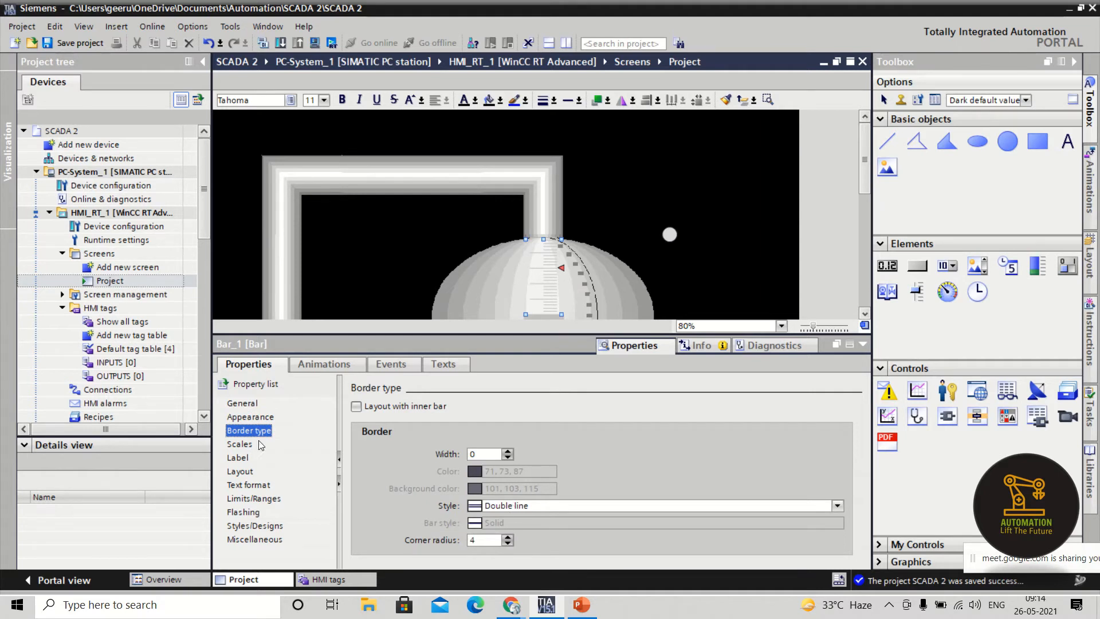
pyautogui.click(236, 445)
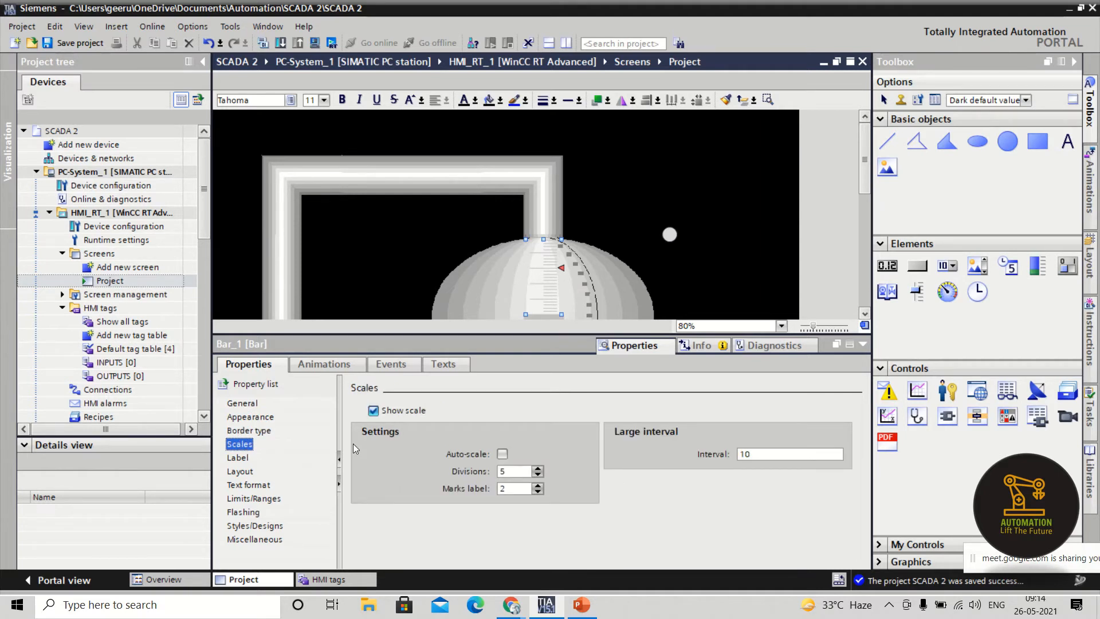
pyautogui.click(253, 432)
pyautogui.write('20')
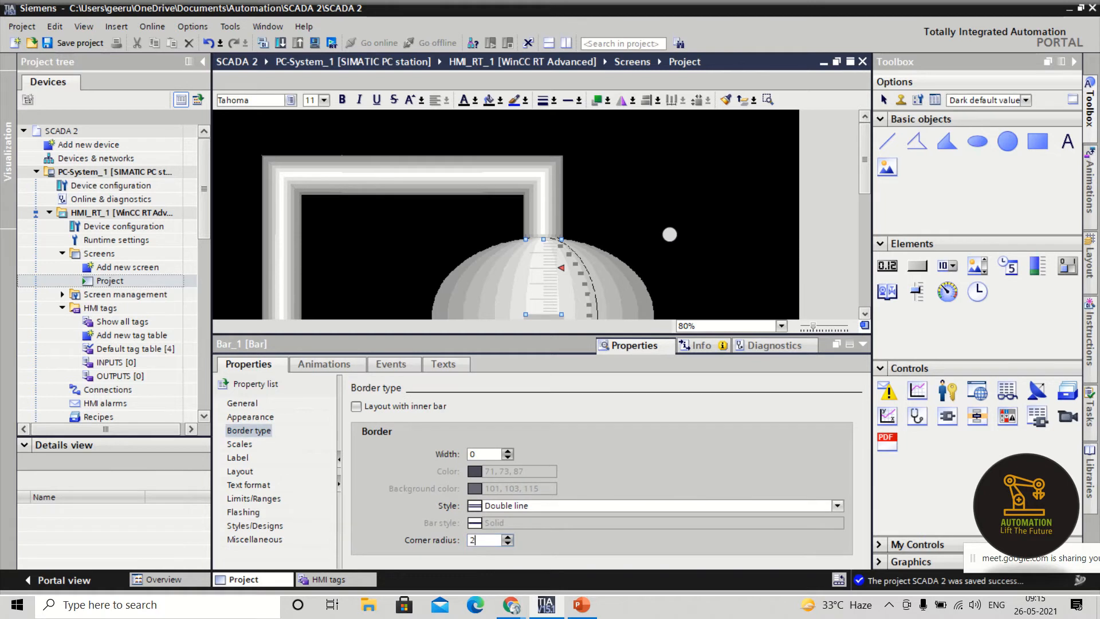
pyautogui.press('Return')
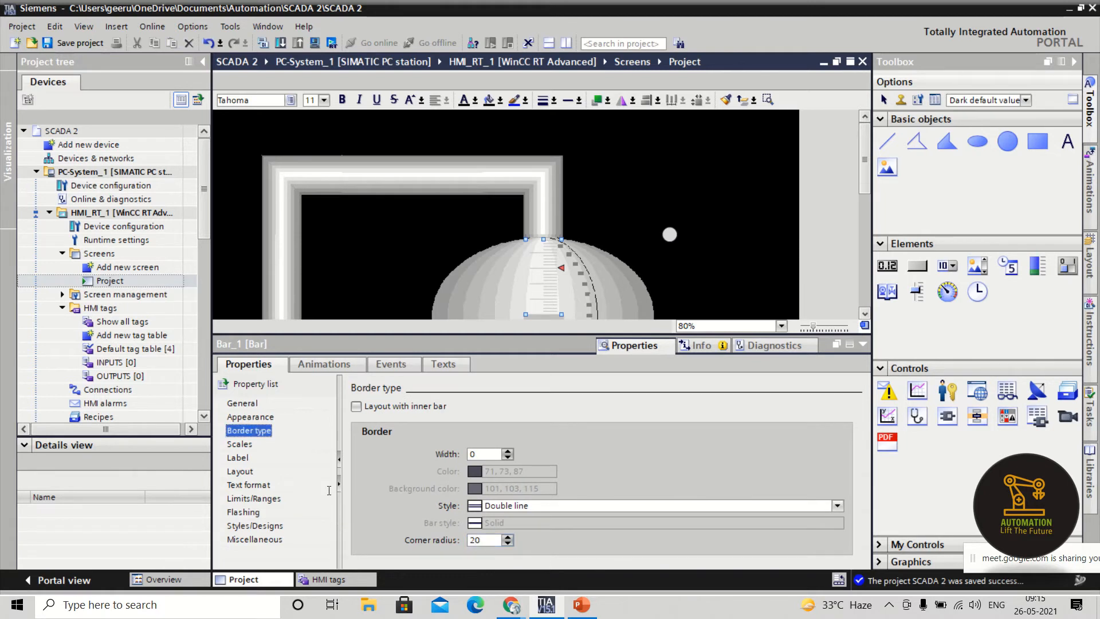
pyautogui.click(240, 445)
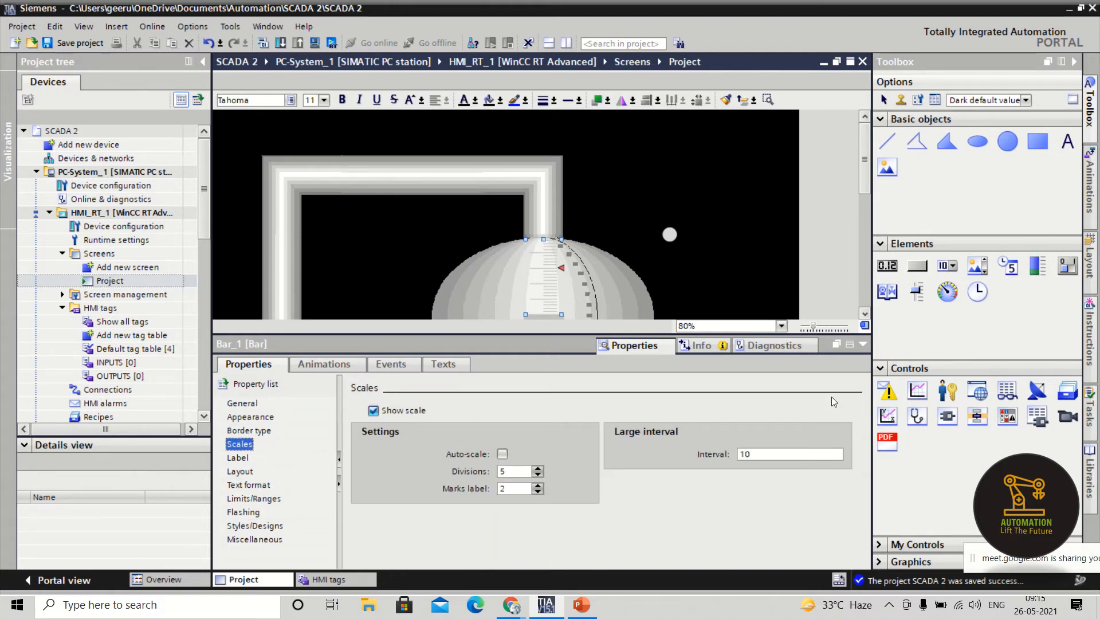
# - Nudge the bar on the tank three steps down and one step left
pyautogui.click(863, 344)
pyautogui.click(683, 383)
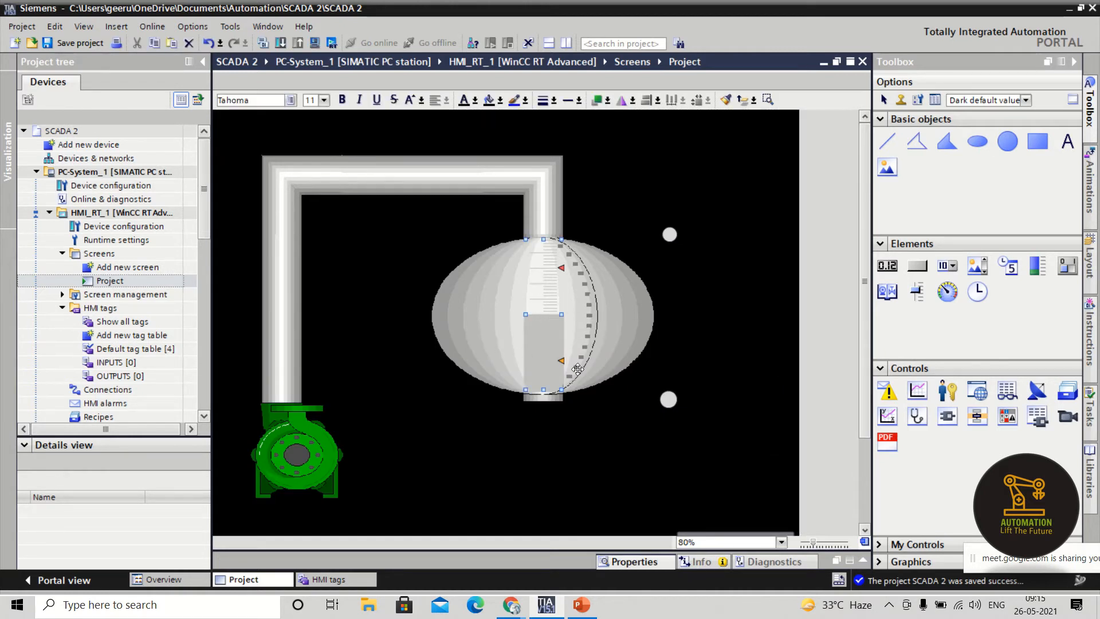
pyautogui.press('Down')
pyautogui.press('Left')
pyautogui.press('Down')
pyautogui.press('Down')
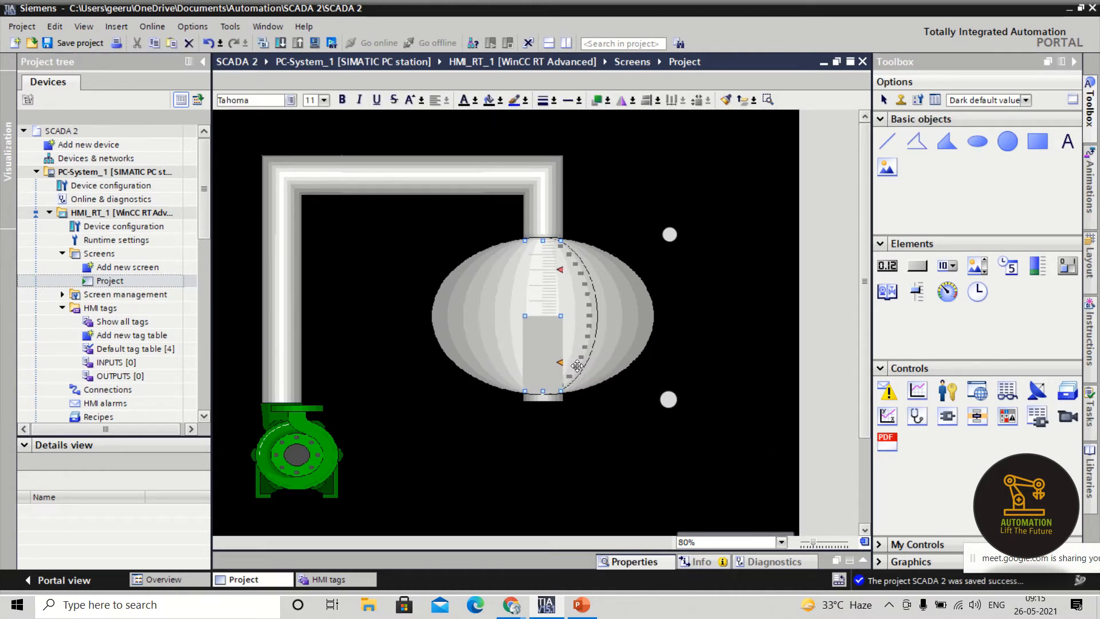
# - Check the border, scale and appearance settings of the bar on the tank, including its limit marks option
pyautogui.click(679, 311)
pyautogui.doubleClick(521, 308)
pyautogui.click(264, 431)
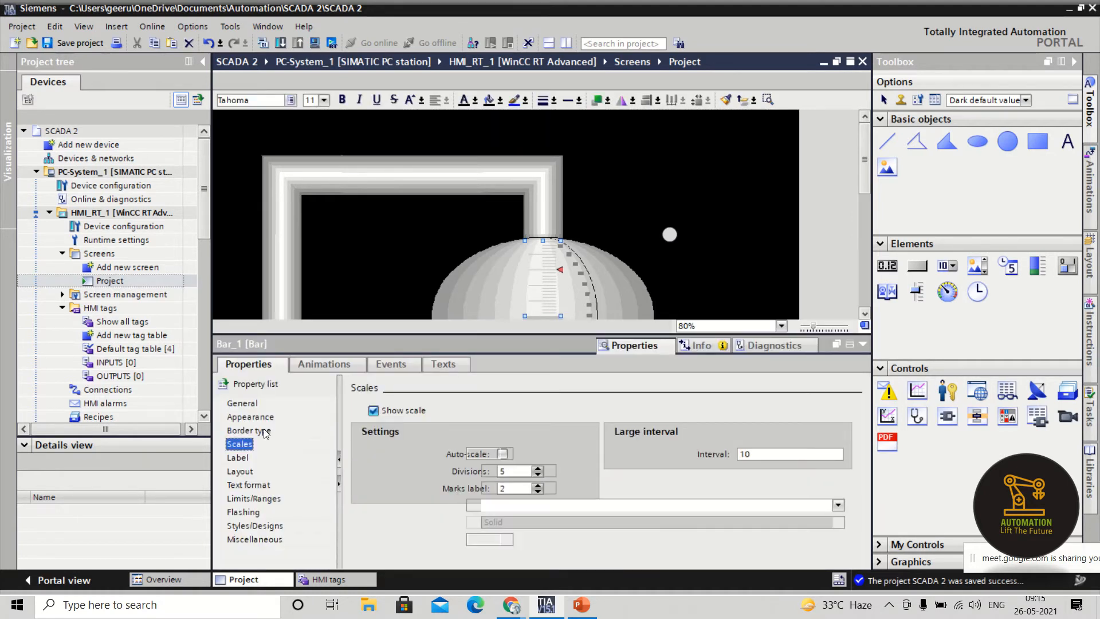
pyautogui.click(250, 417)
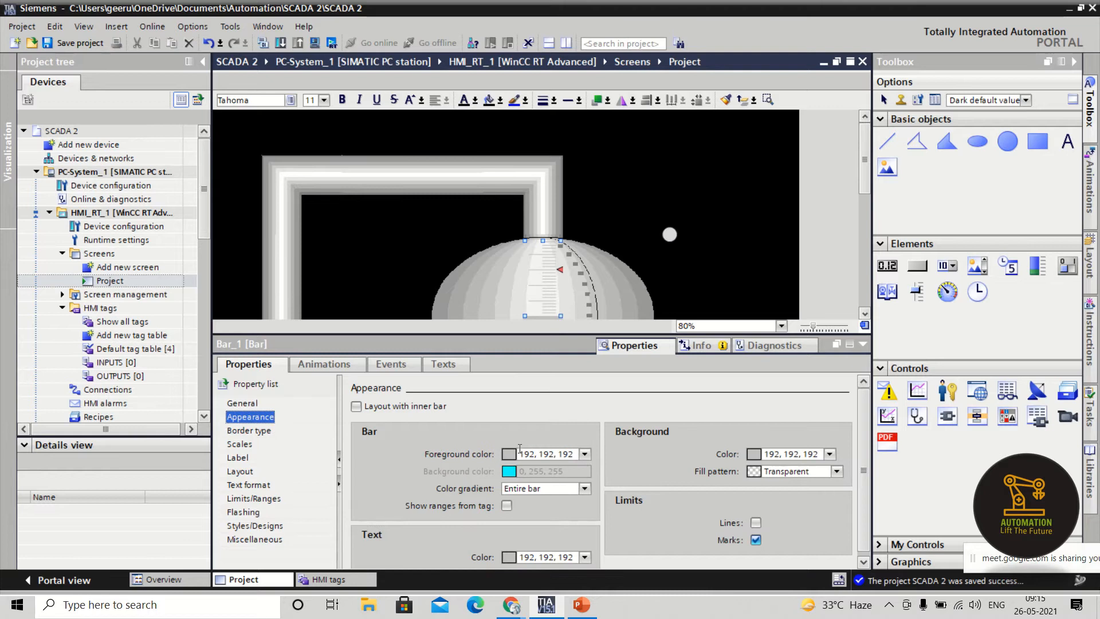
pyautogui.click(756, 539)
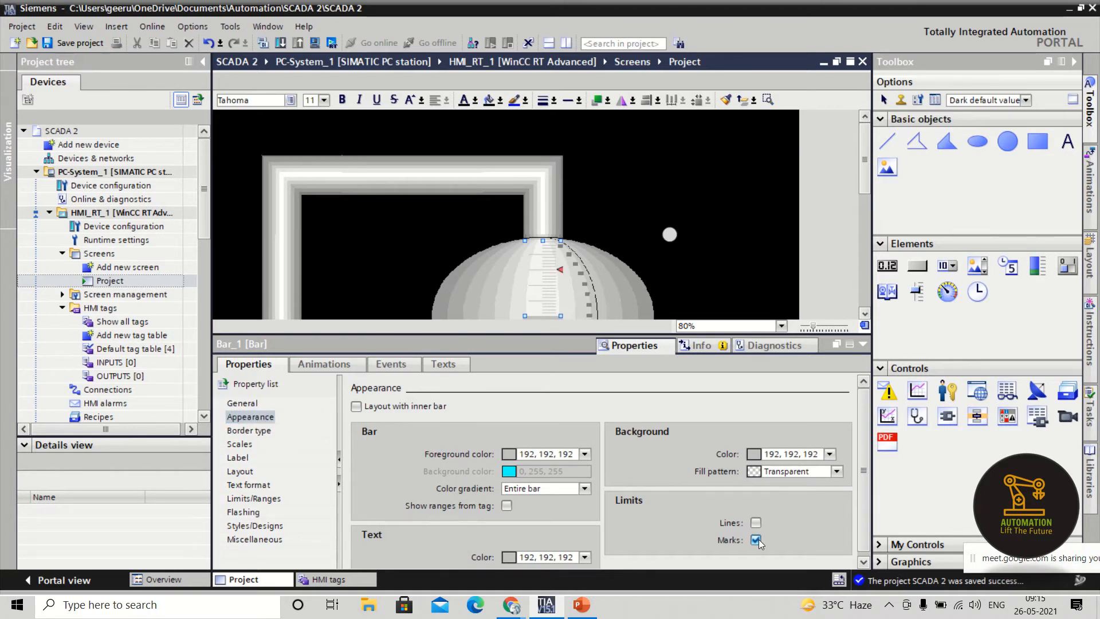
pyautogui.click(864, 344)
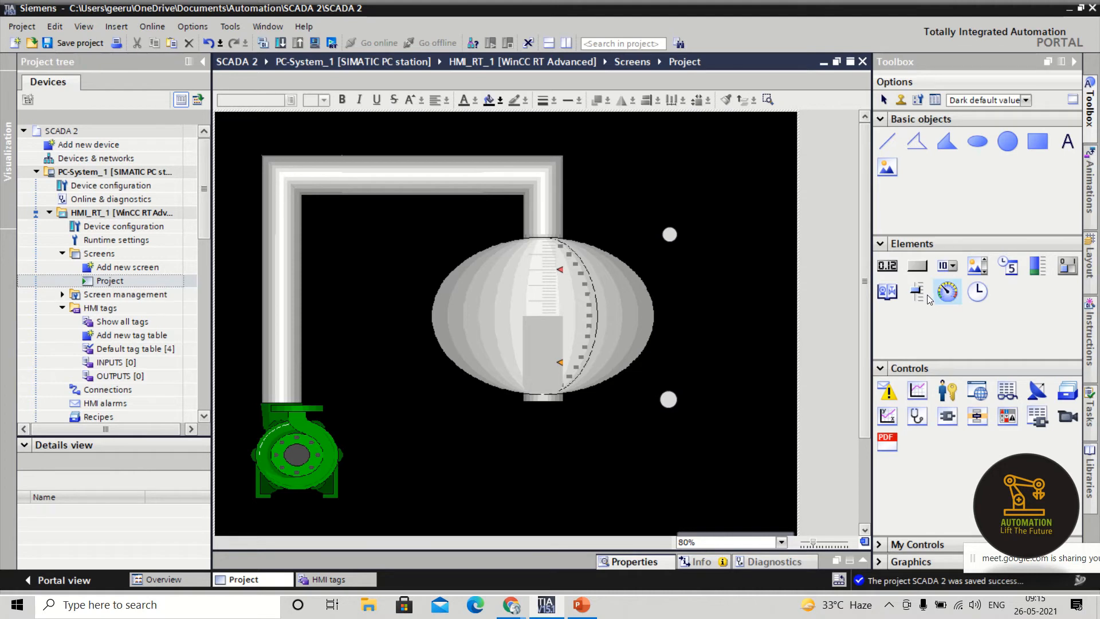
# - Add a slider to the right of the tank, lengthened slightly downward, and title it "level sensor"
pyautogui.moveTo(927, 294); pyautogui.dragTo(776, 291)
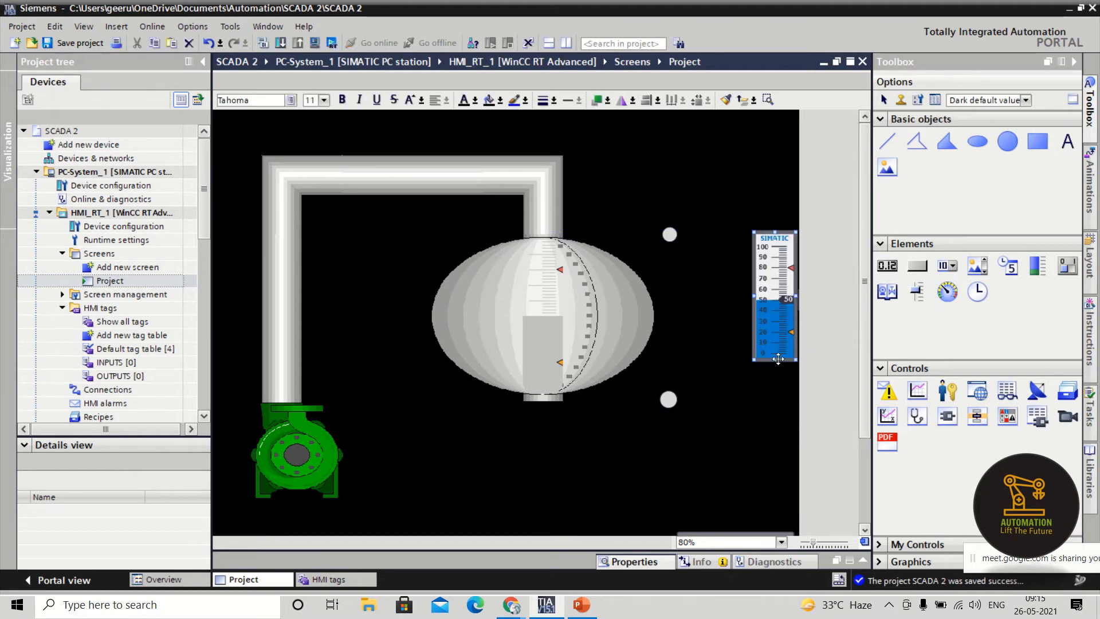
pyautogui.moveTo(775, 359); pyautogui.dragTo(774, 388)
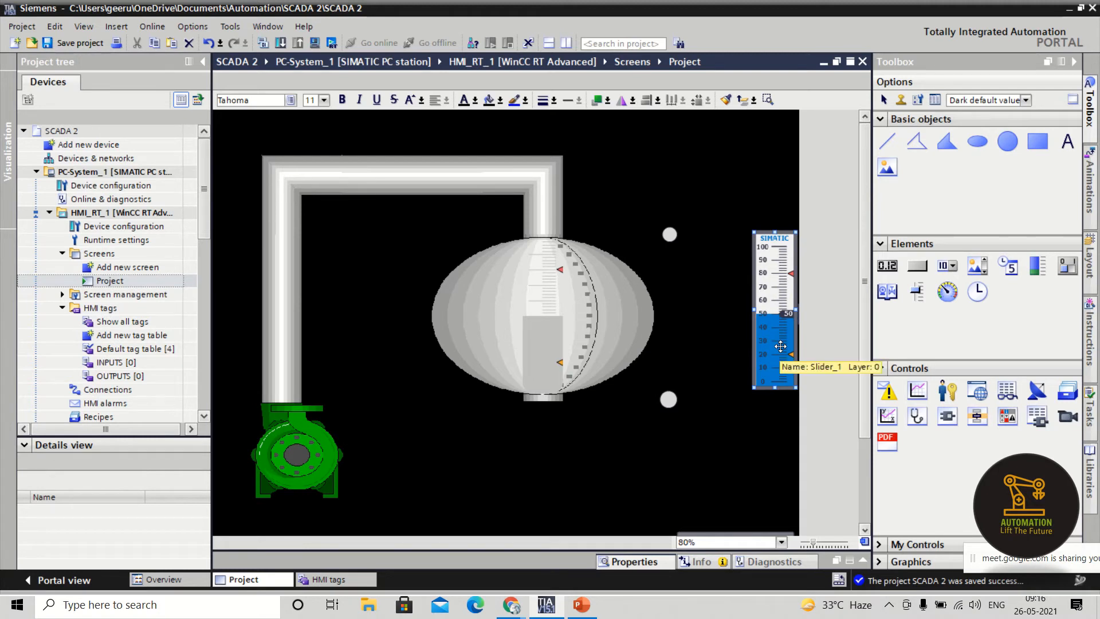
pyautogui.rightClick(774, 298)
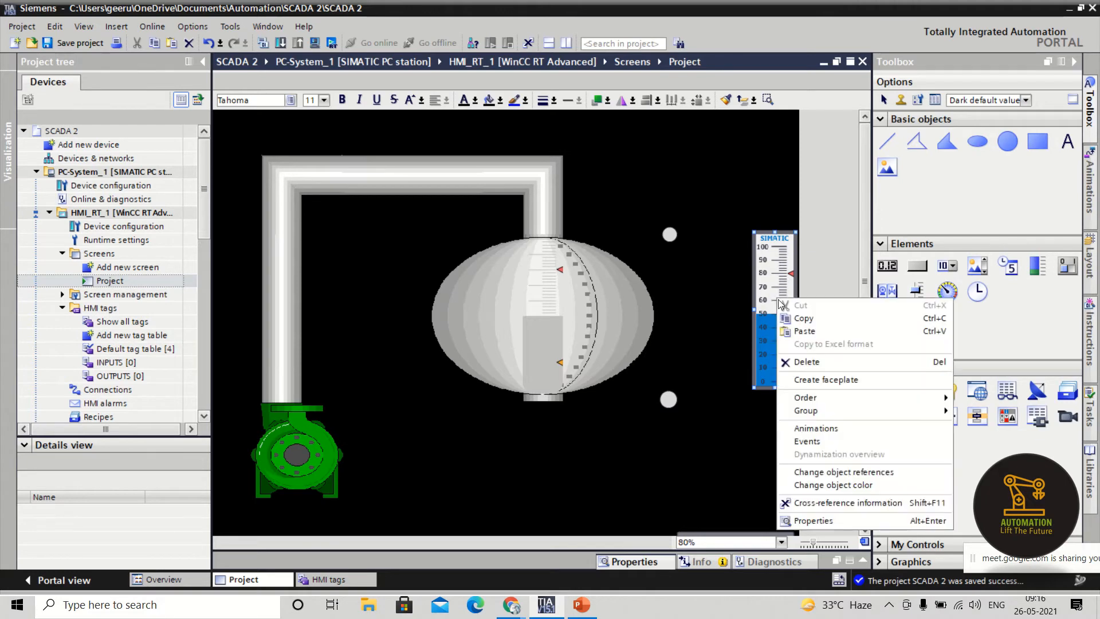
pyautogui.click(803, 524)
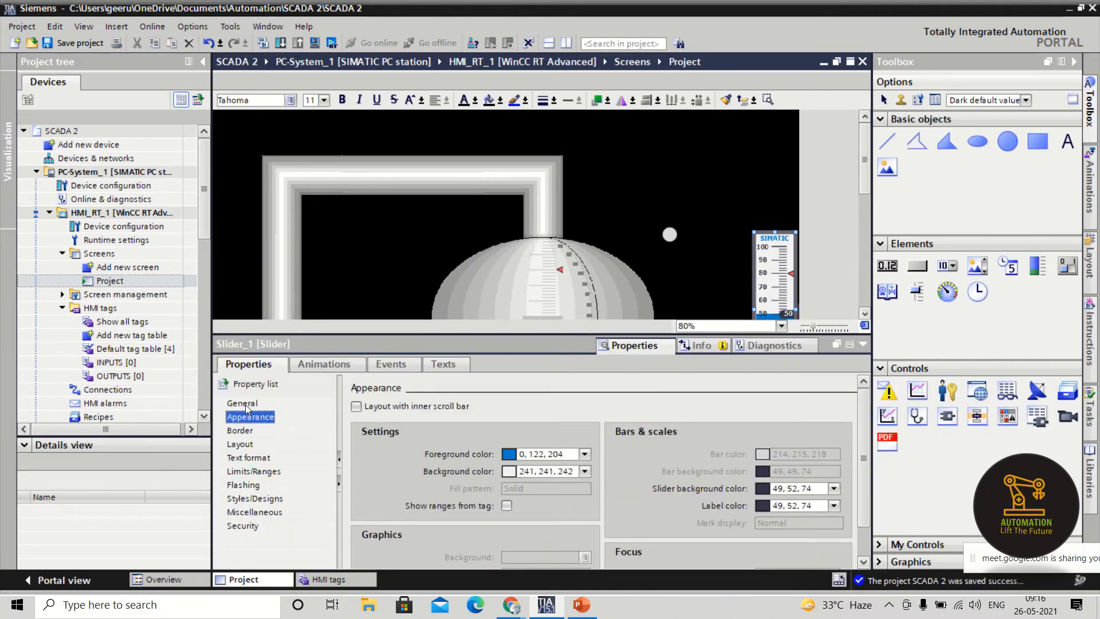
pyautogui.click(243, 403)
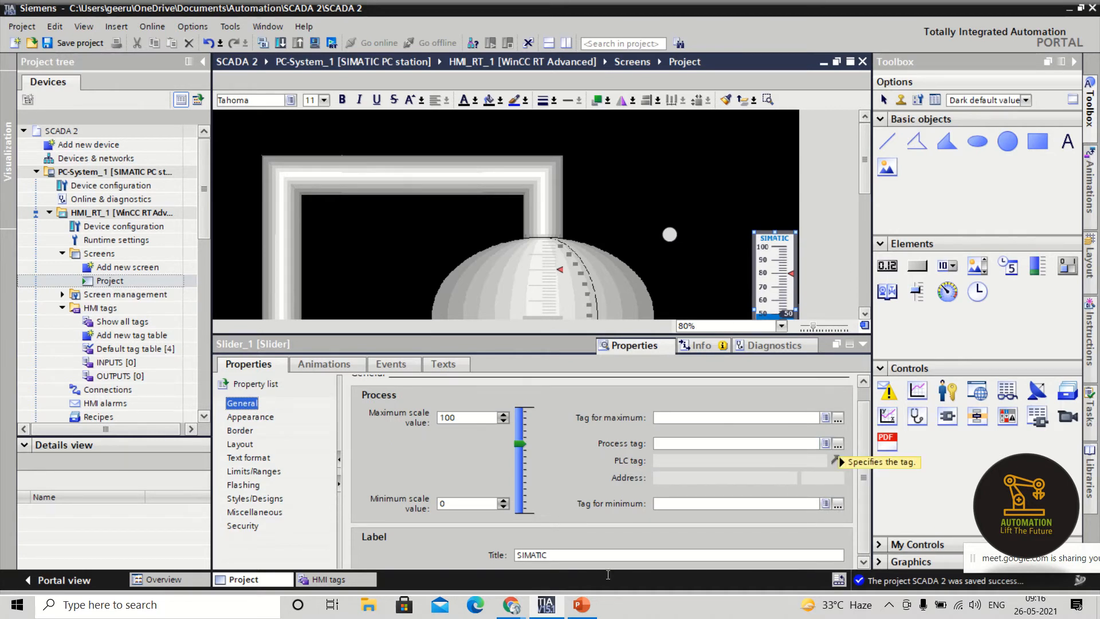
pyautogui.moveTo(588, 554); pyautogui.dragTo(211, 511)
pyautogui.write('l')
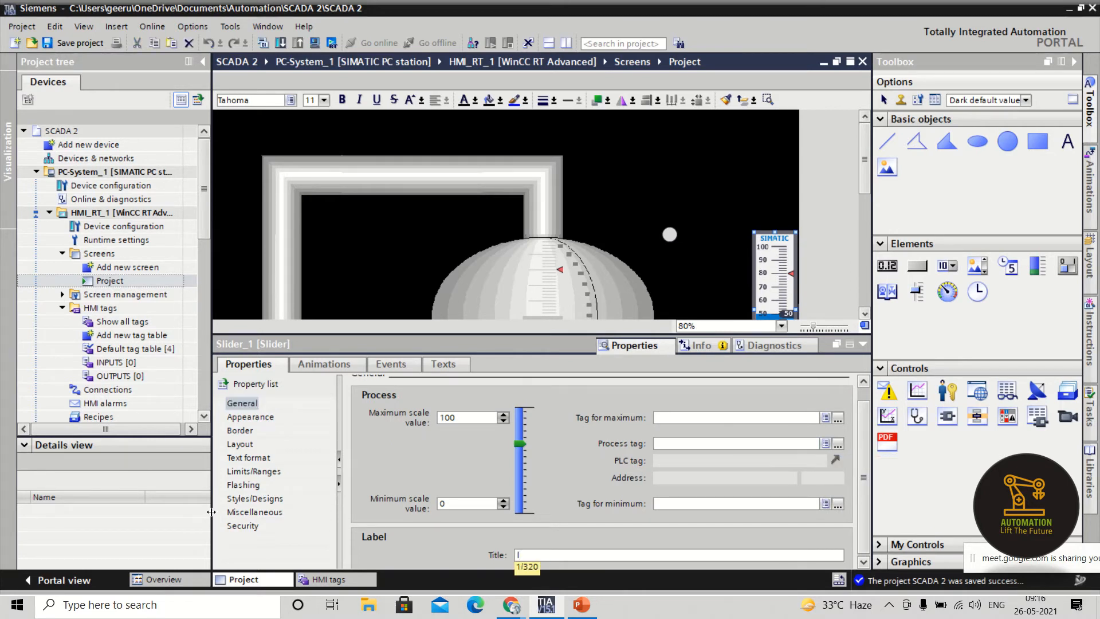
pyautogui.write('evel sensor')
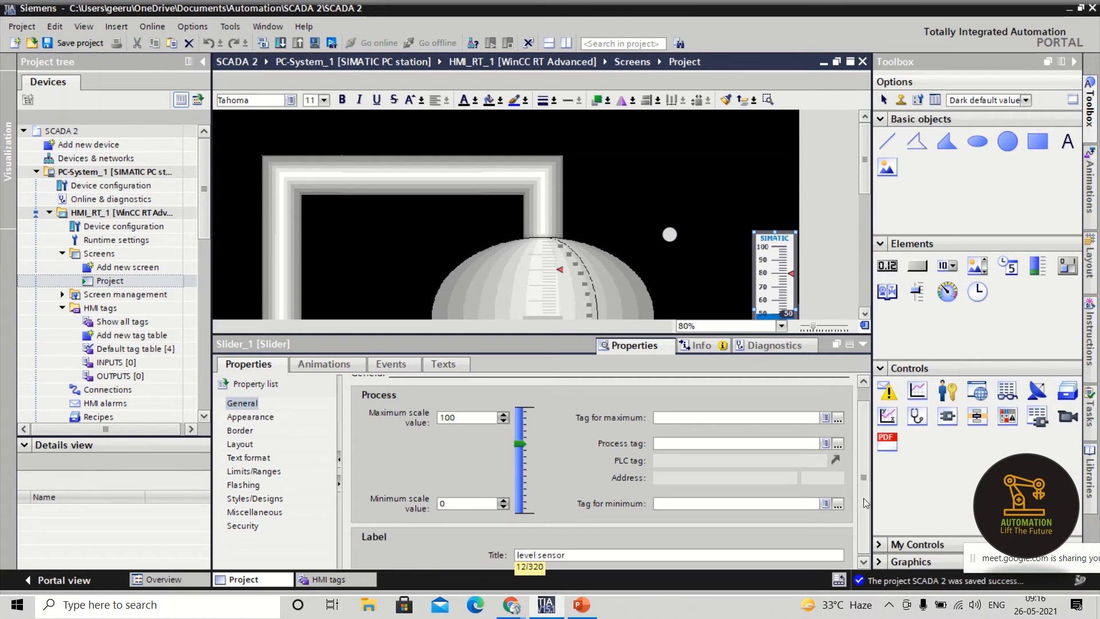
# - Create a new HMI tag named "level" and assign it as the slider's process tag
pyautogui.click(837, 445)
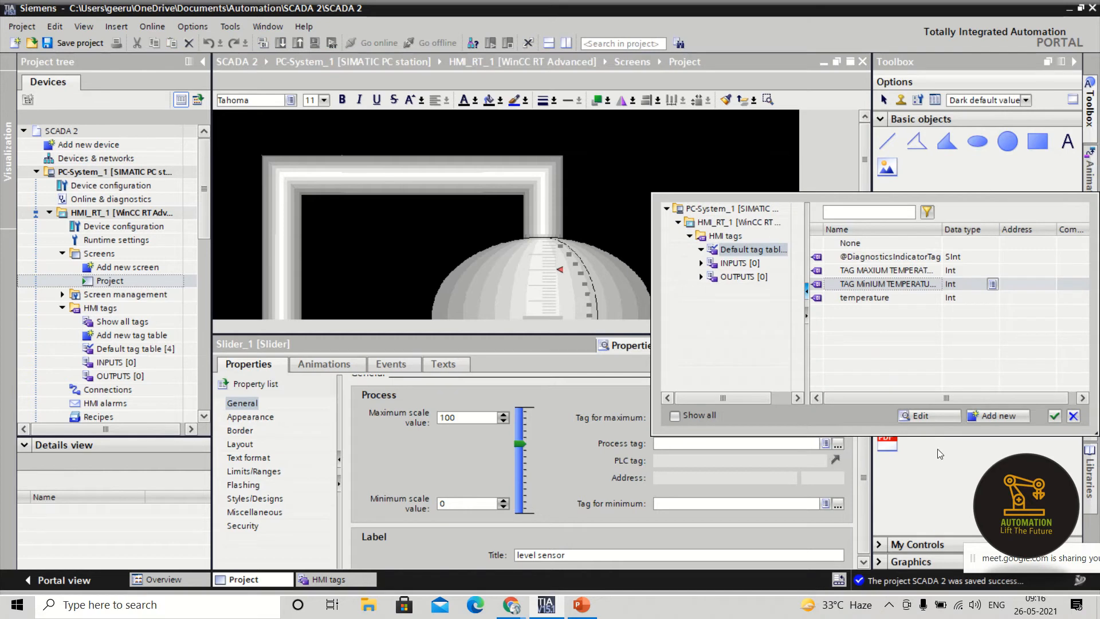
pyautogui.click(998, 419)
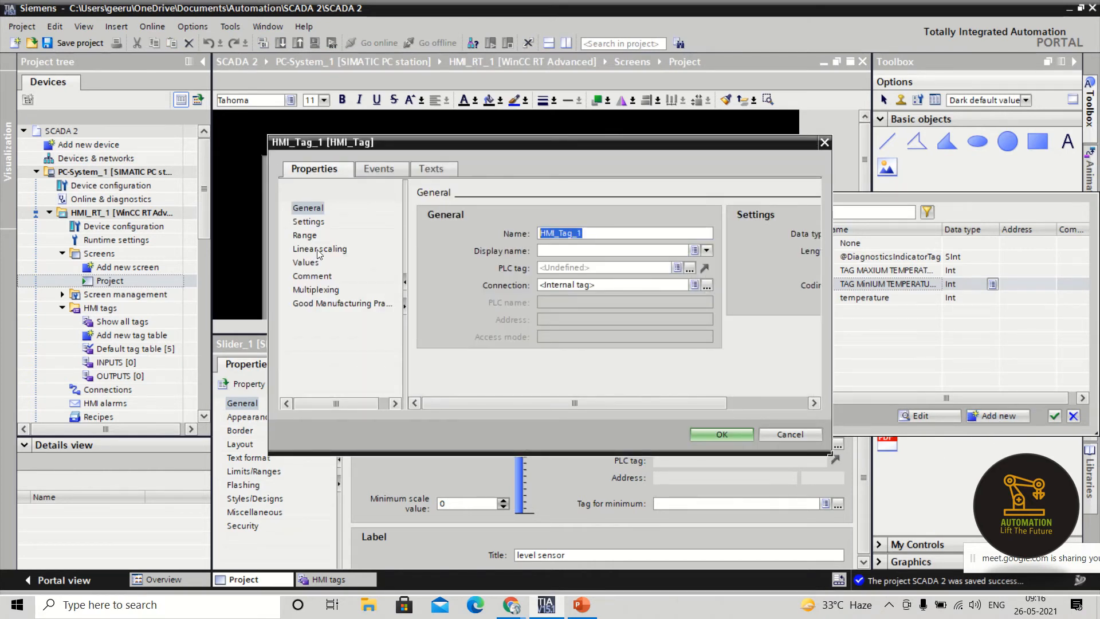
pyautogui.write('level')
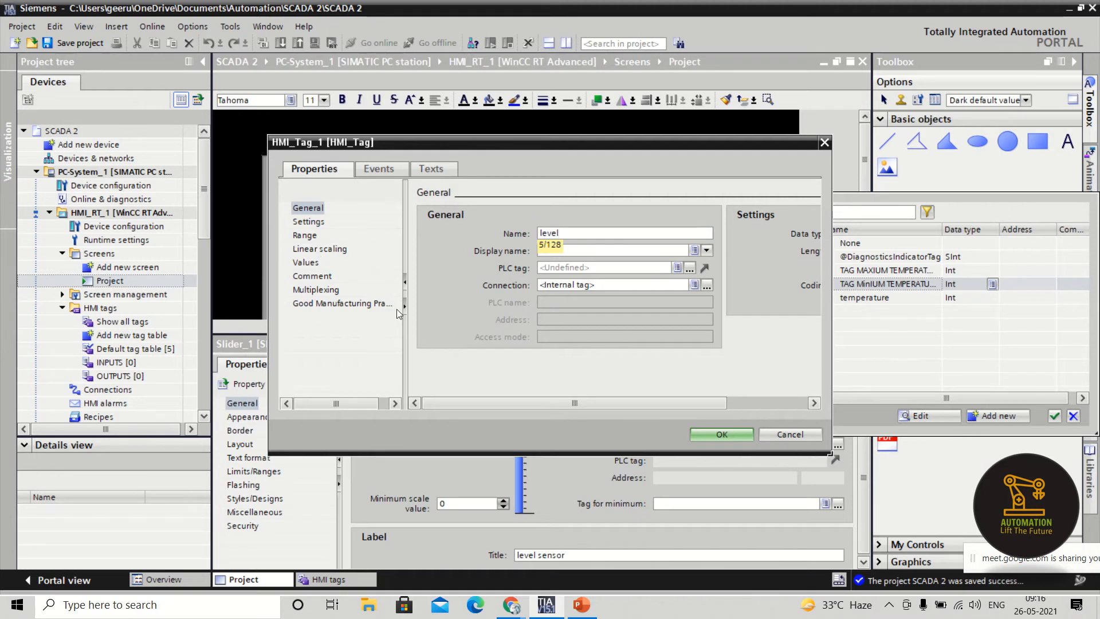
pyautogui.moveTo(573, 404); pyautogui.dragTo(750, 393)
pyautogui.click(725, 433)
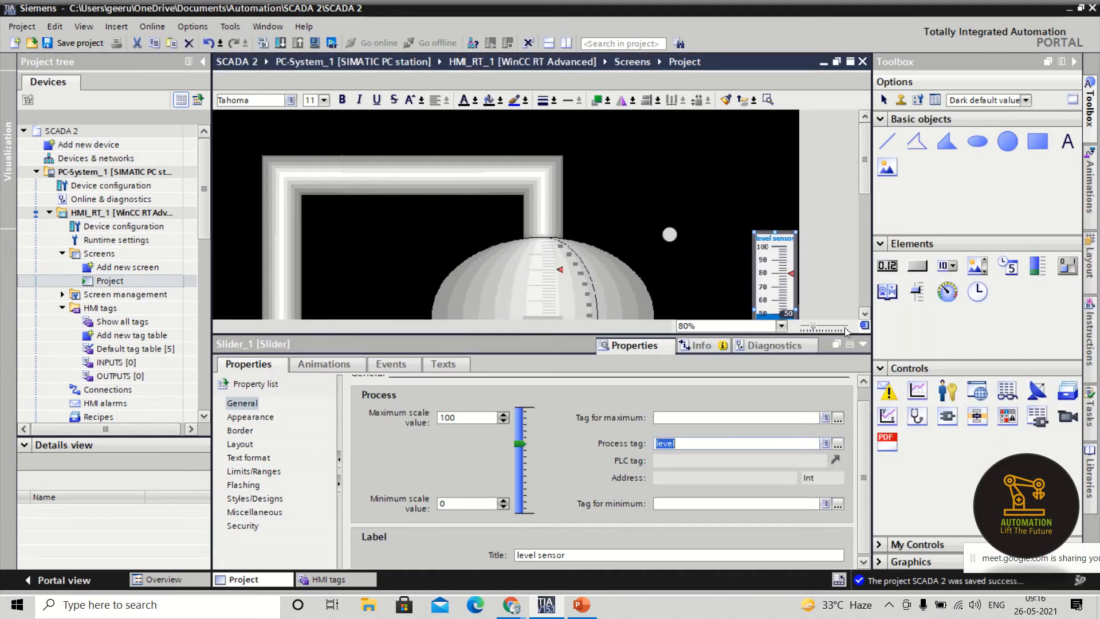
pyautogui.click(863, 346)
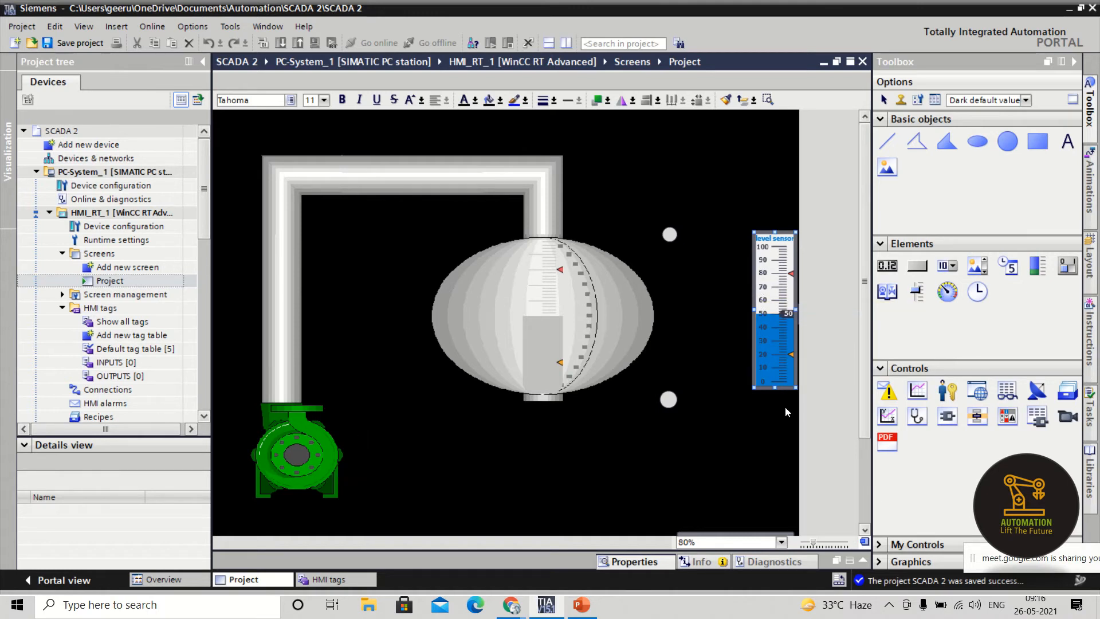
# - Draw a small circle over the pump's center and give it an appearance animation driven by the level tag
pyautogui.click(1009, 151)
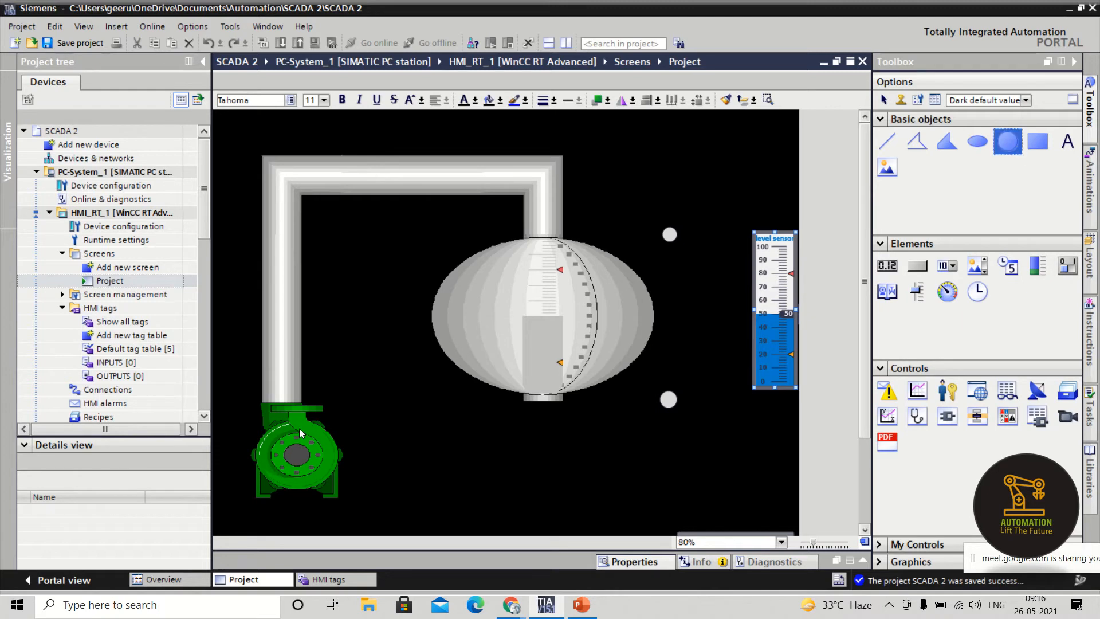
pyautogui.moveTo(285, 450)
pyautogui.mouseDown()
pyautogui.moveTo(316, 466)
pyautogui.moveTo(308, 443)
pyautogui.mouseUp()
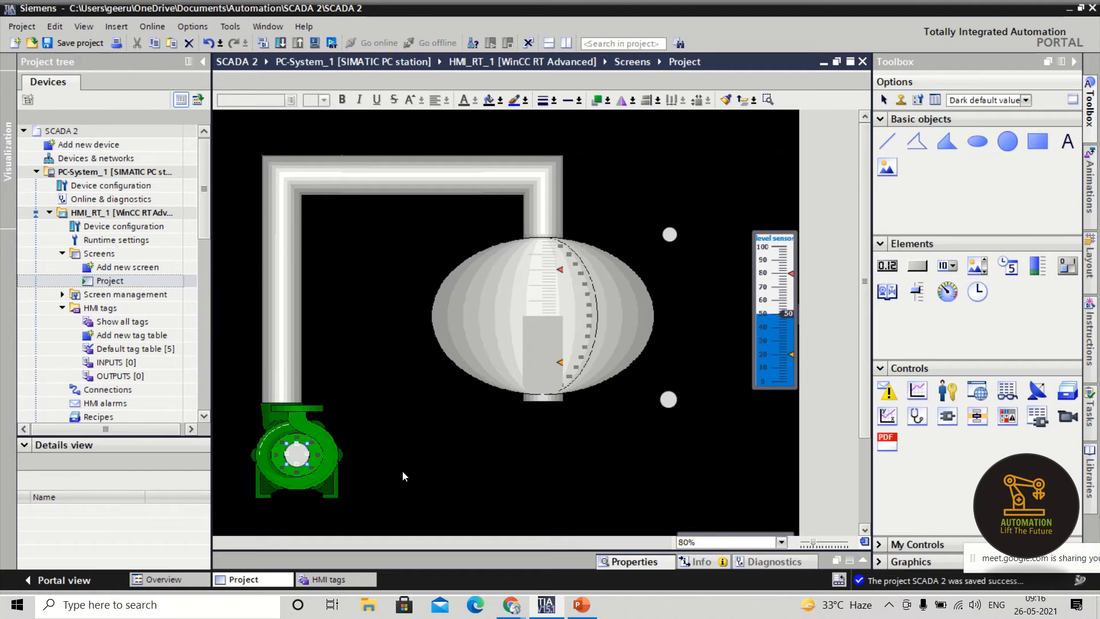
pyautogui.rightClick(301, 458)
pyautogui.click(314, 449)
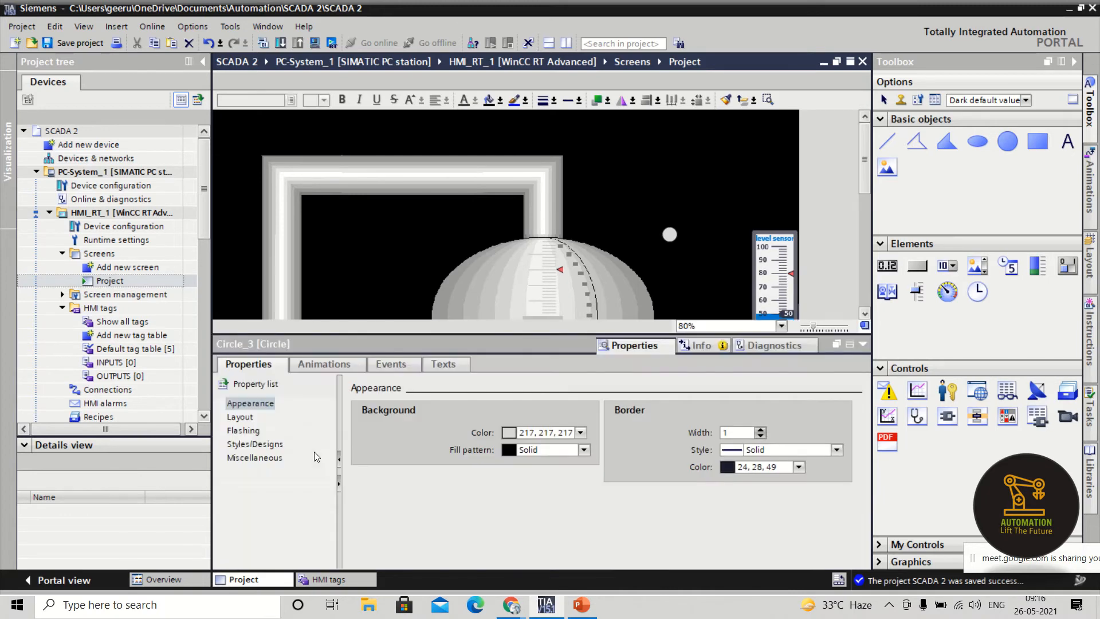
pyautogui.click(333, 365)
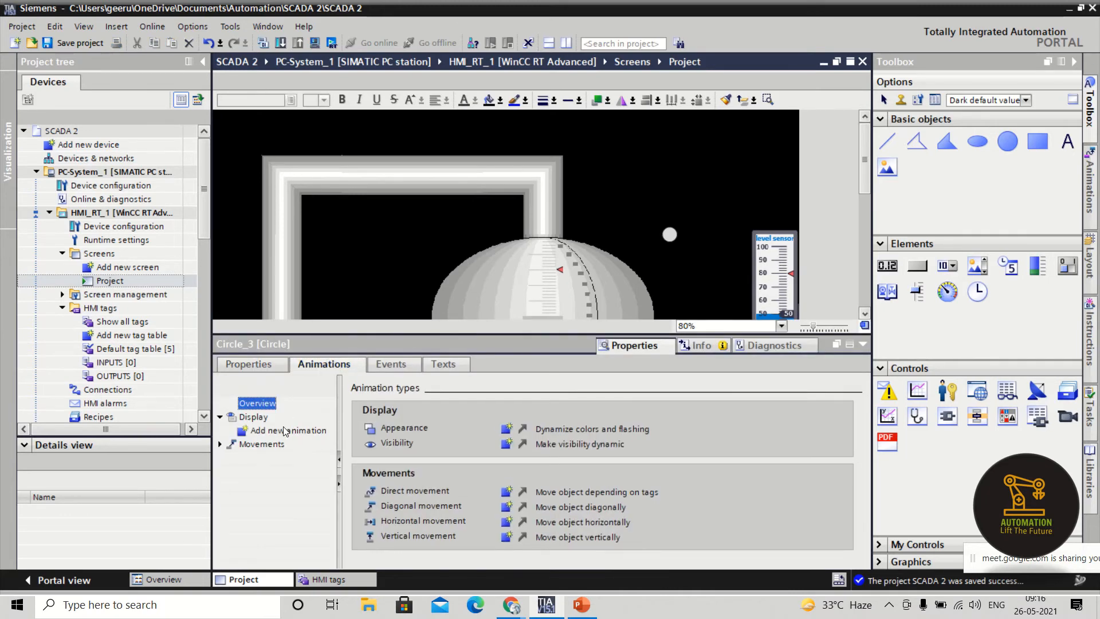
pyautogui.doubleClick(288, 430)
pyautogui.doubleClick(417, 265)
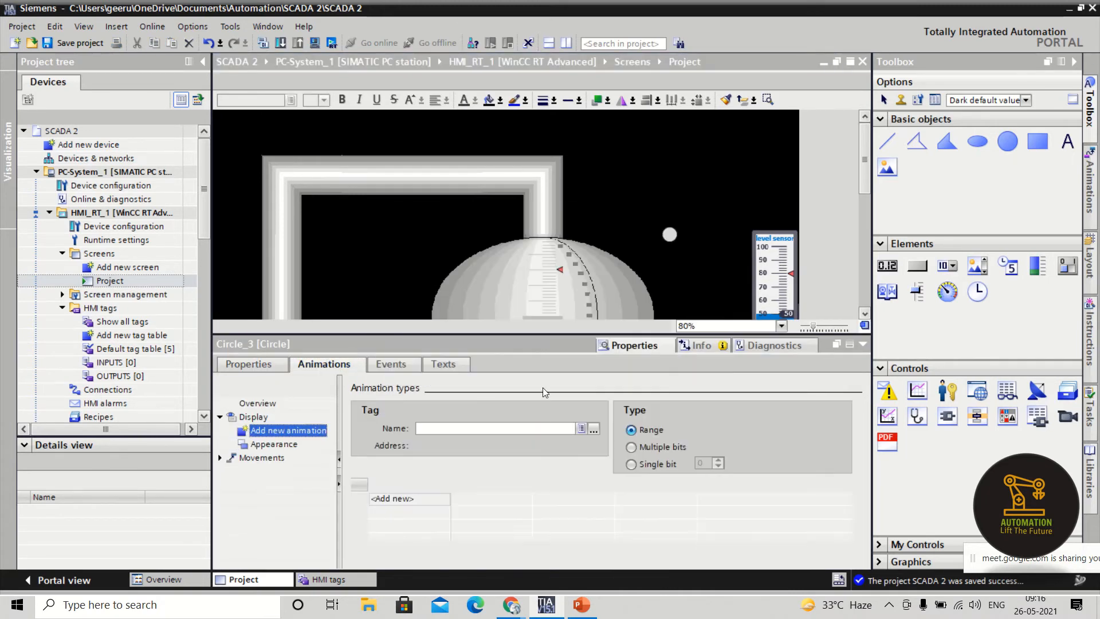
pyautogui.click(593, 428)
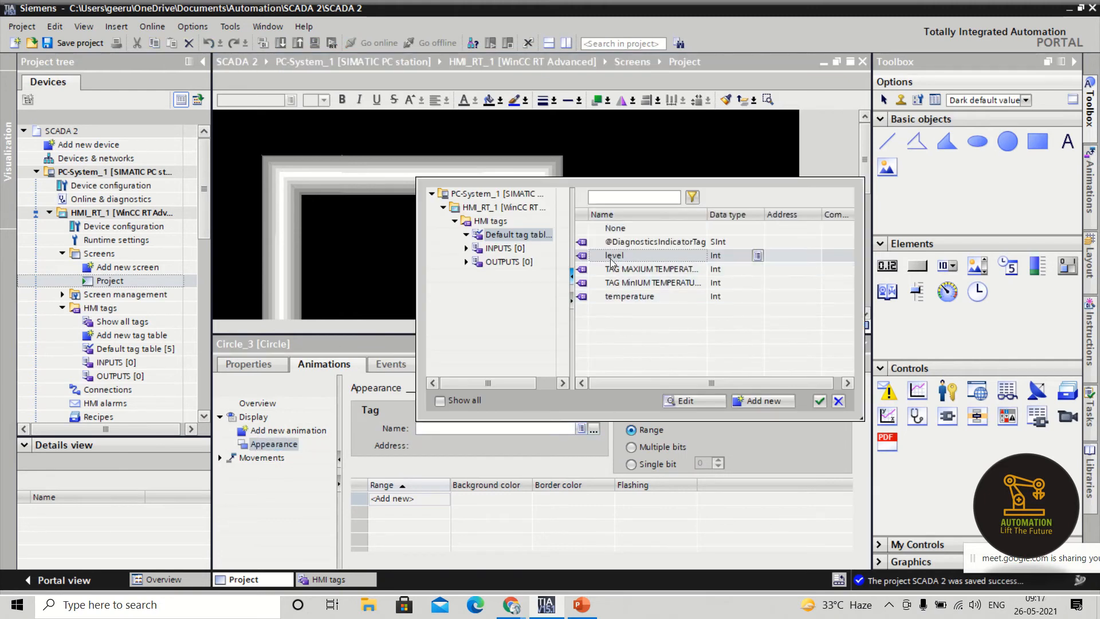
pyautogui.doubleClick(619, 255)
# - Add the range 1 - 99 to the circle's appearance animation with green 0, 255, 0 as background color
pyautogui.click(425, 498)
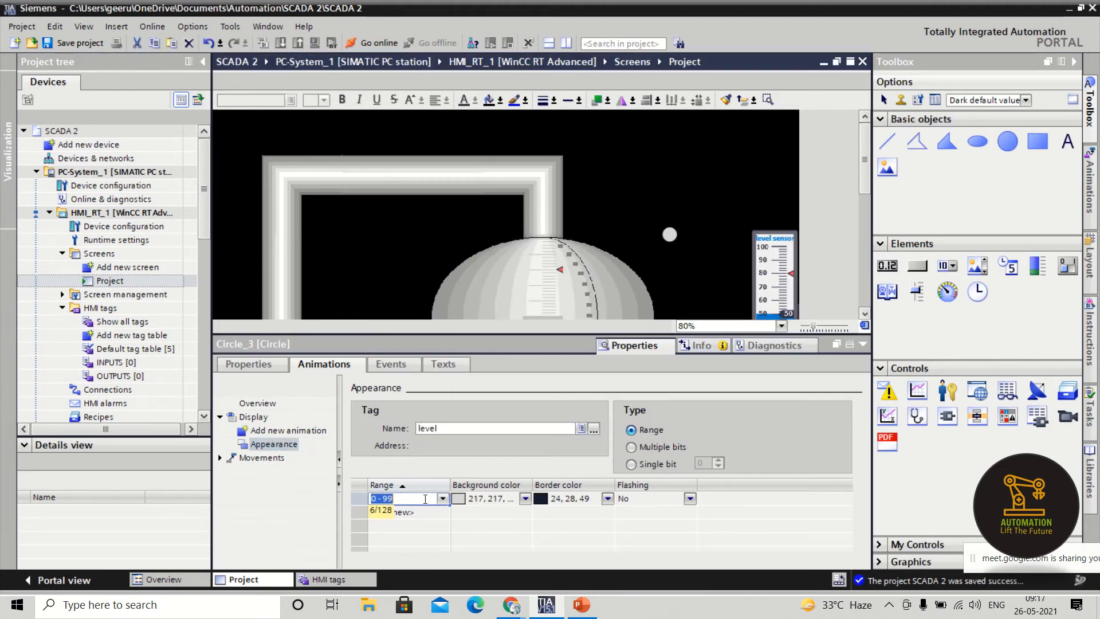
pyautogui.click(526, 498)
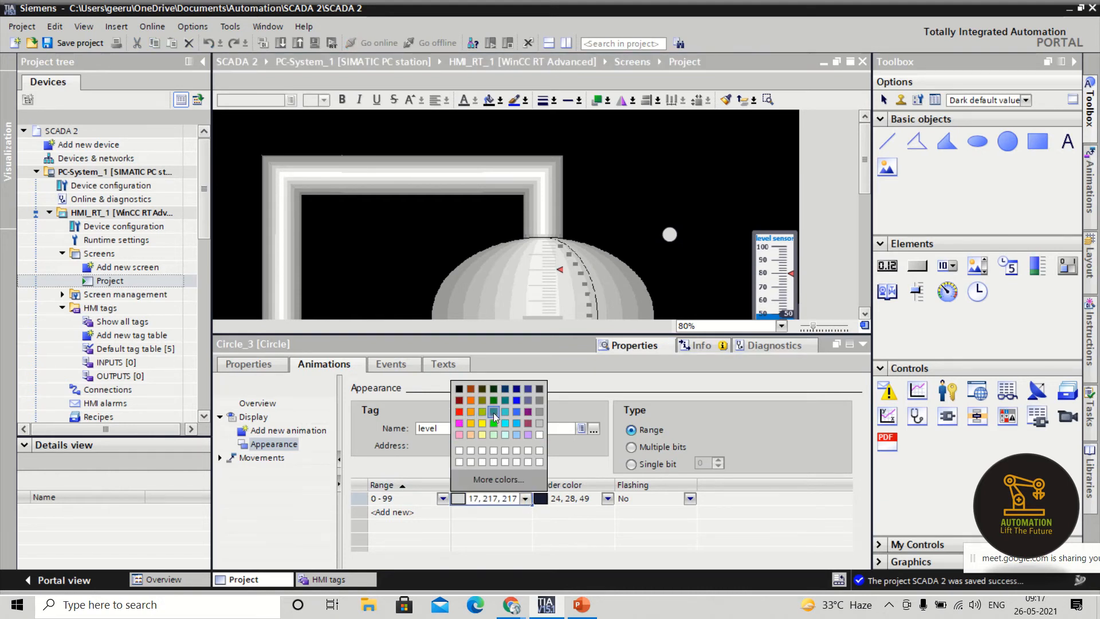
pyautogui.click(379, 499)
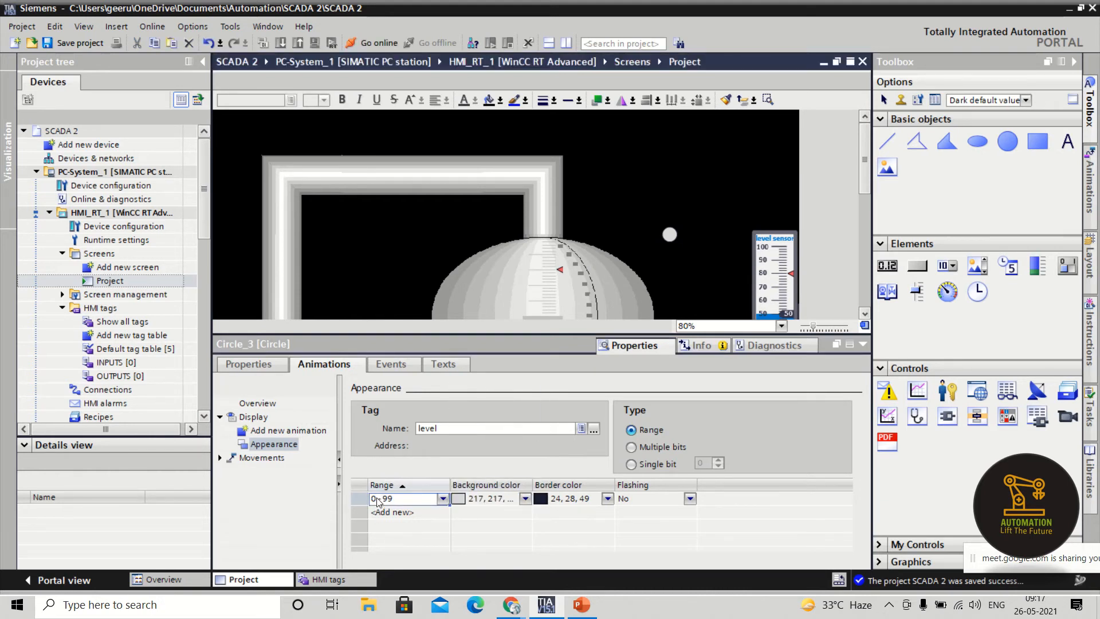
pyautogui.write('1 - 99')
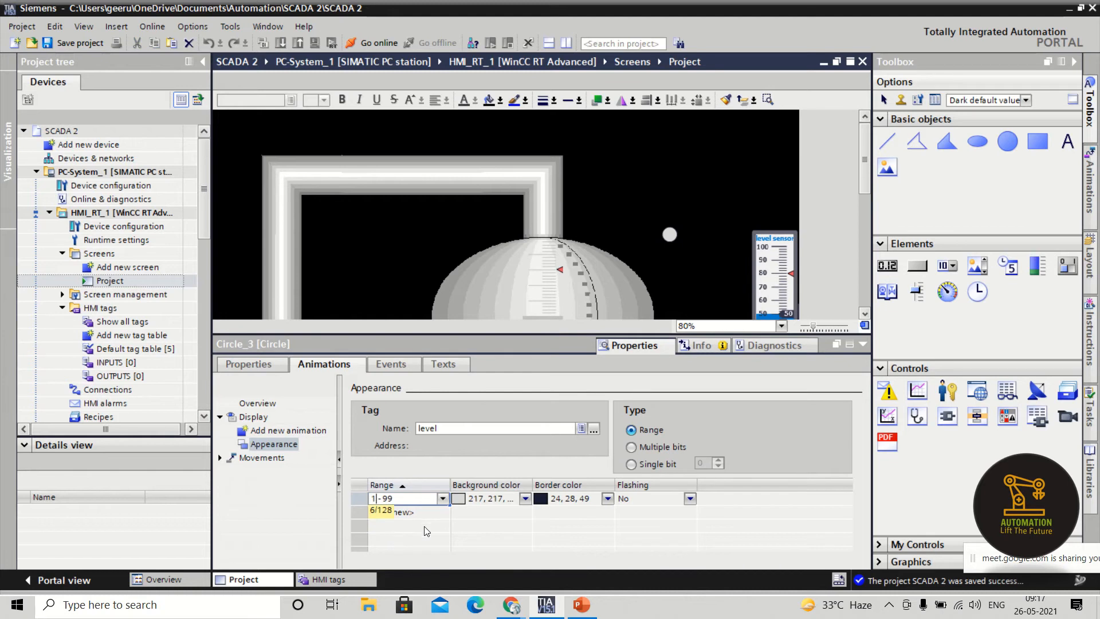
pyautogui.click(489, 499)
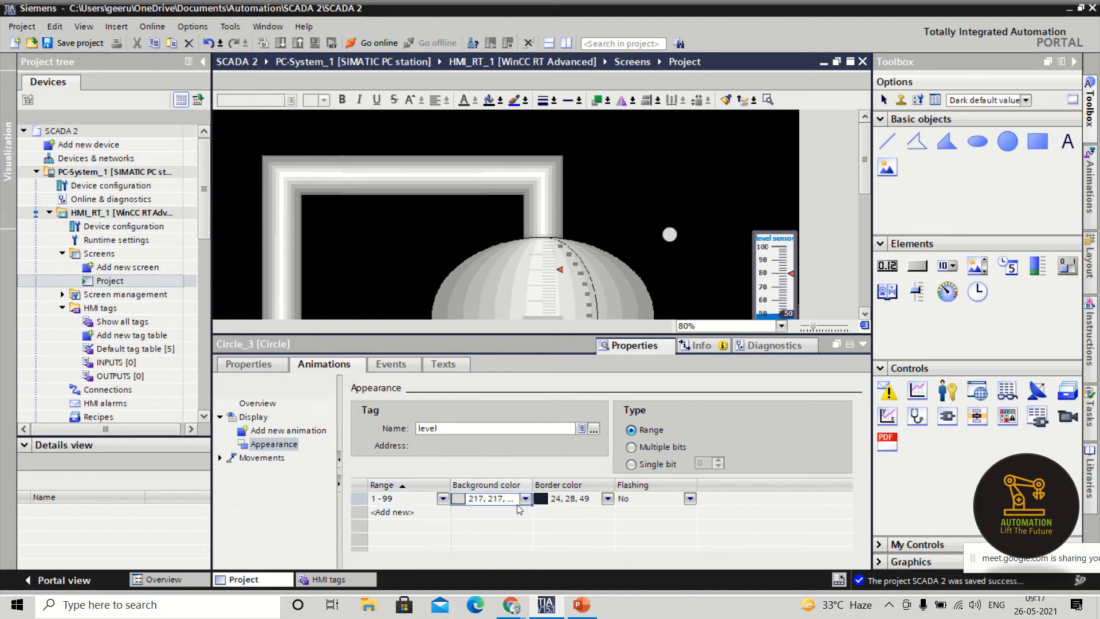
pyautogui.click(524, 502)
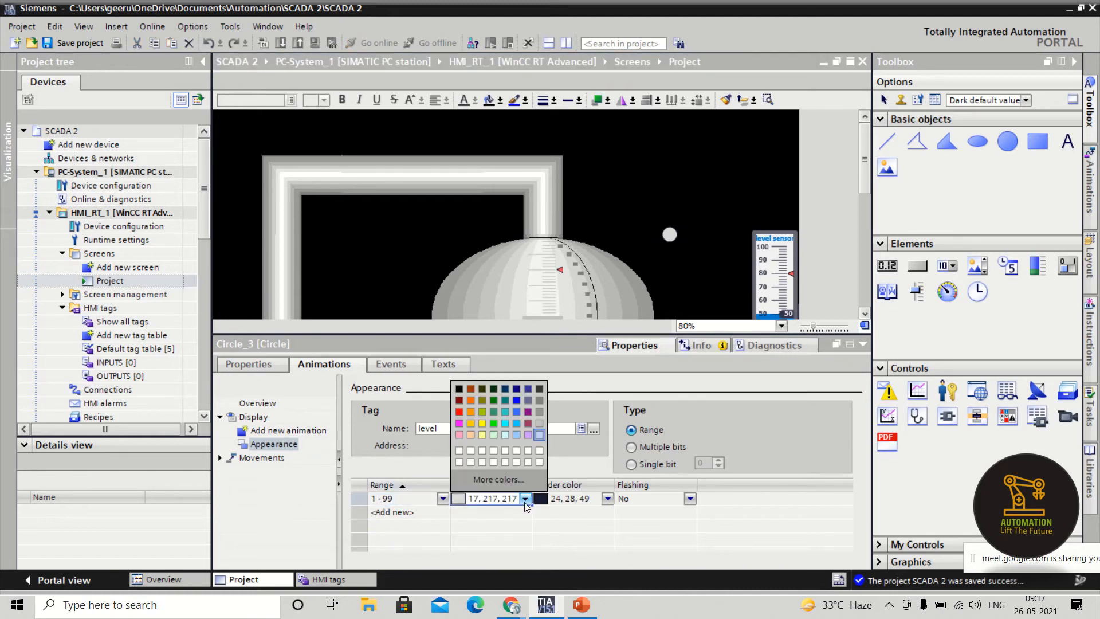
pyautogui.click(489, 421)
pyautogui.click(383, 500)
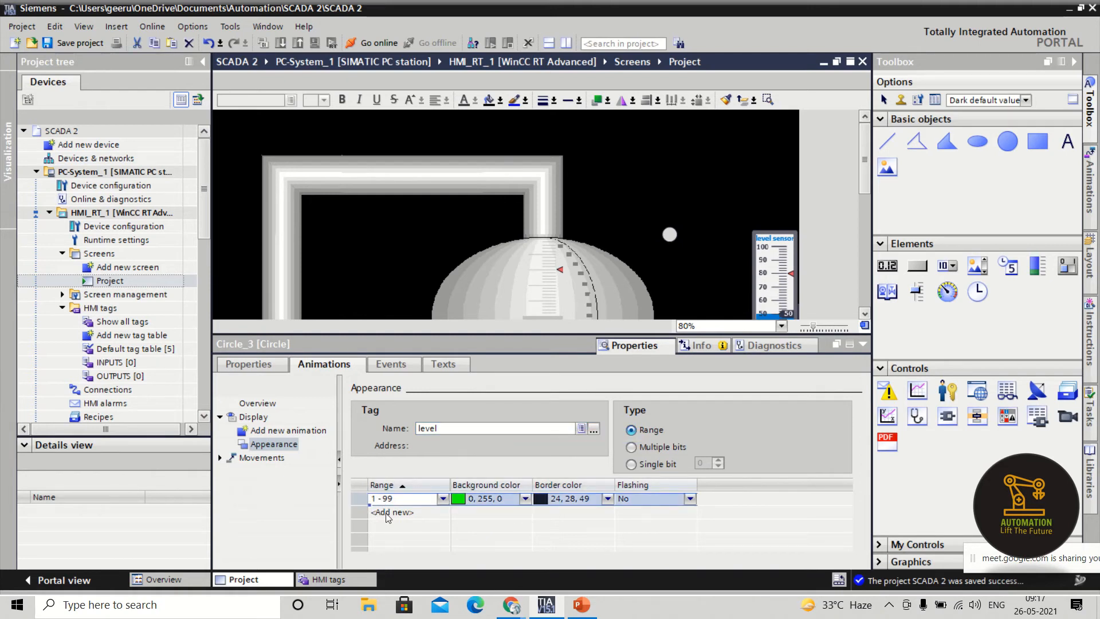
# - Add a second range of 0 to the circle's appearance animation with red 255, 0, 0 as background color
pyautogui.click(385, 513)
pyautogui.click(386, 514)
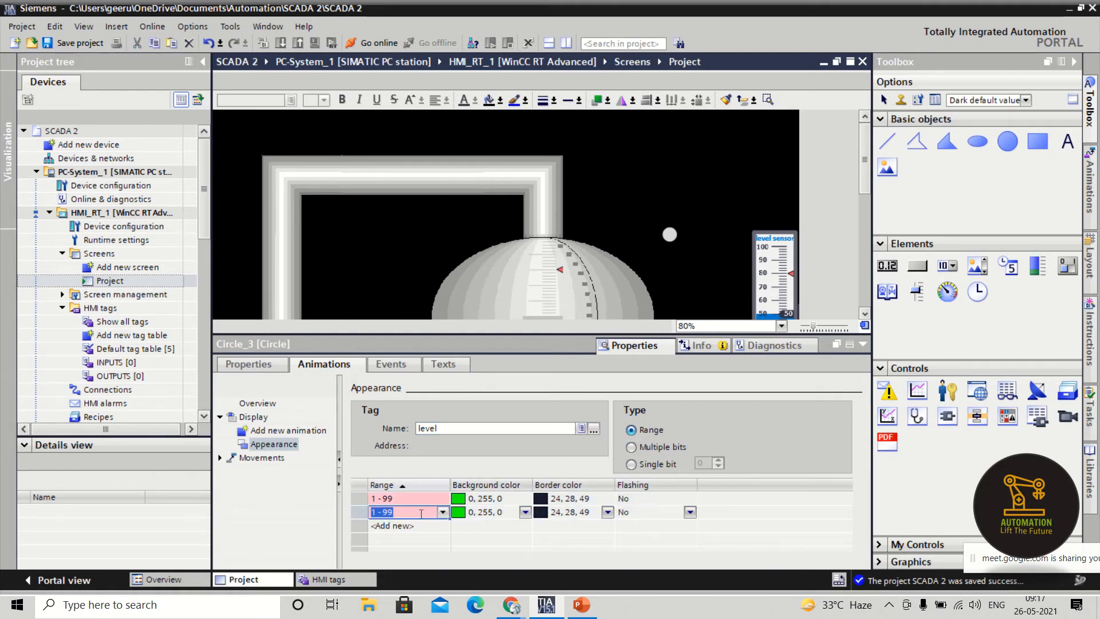
pyautogui.write('0')
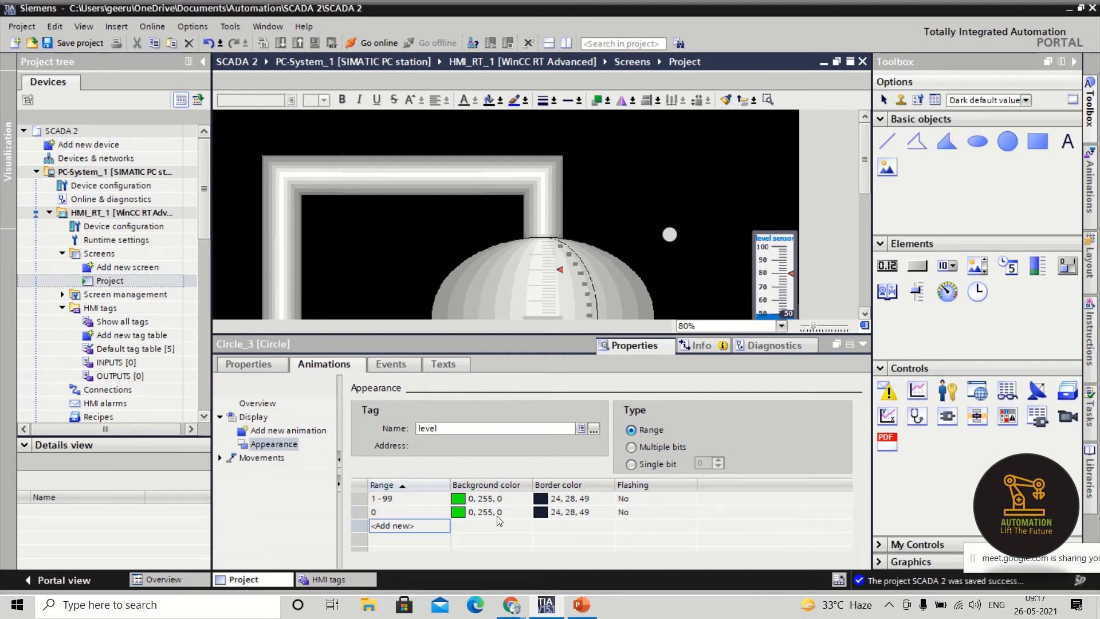
pyautogui.click(505, 511)
pyautogui.click(525, 512)
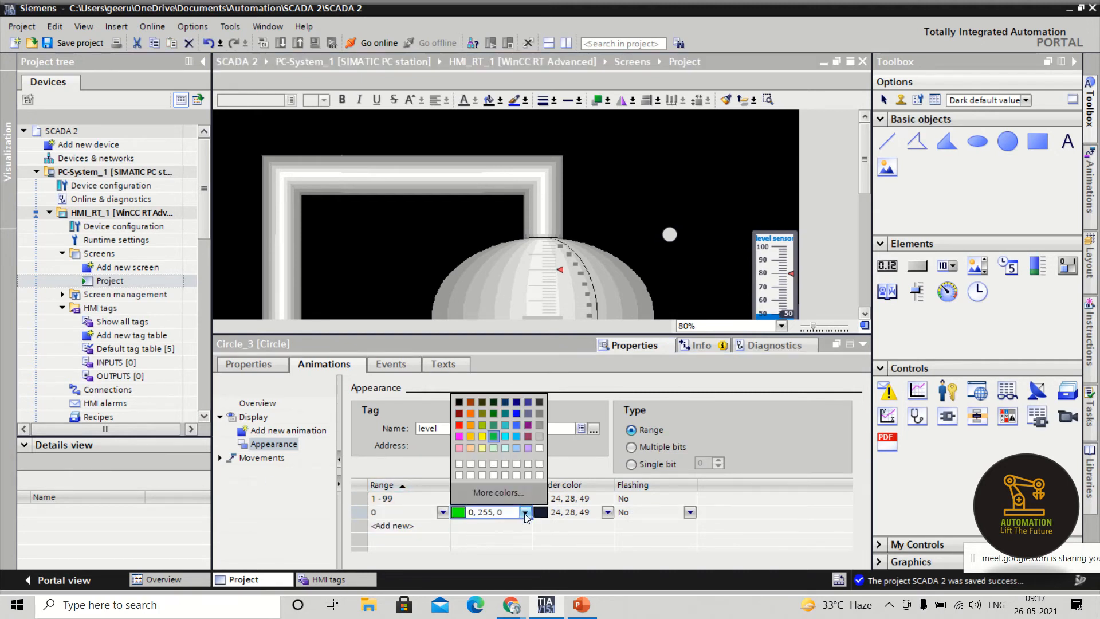
pyautogui.click(458, 428)
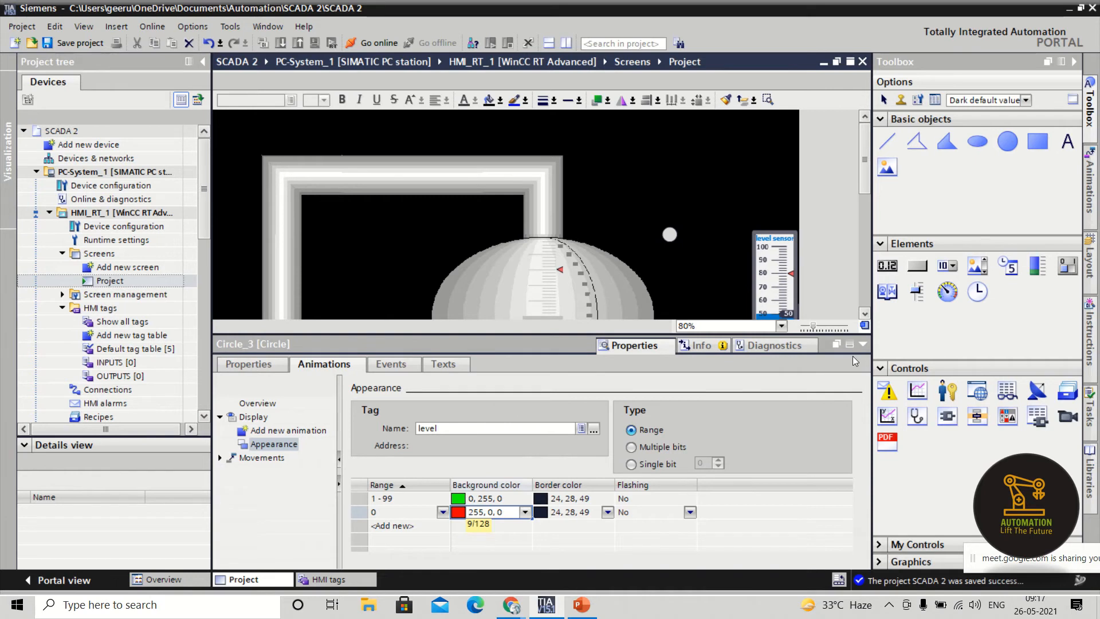
pyautogui.click(863, 345)
# - Assign the level tag as the process tag of the bar inside the tank
pyautogui.click(508, 483)
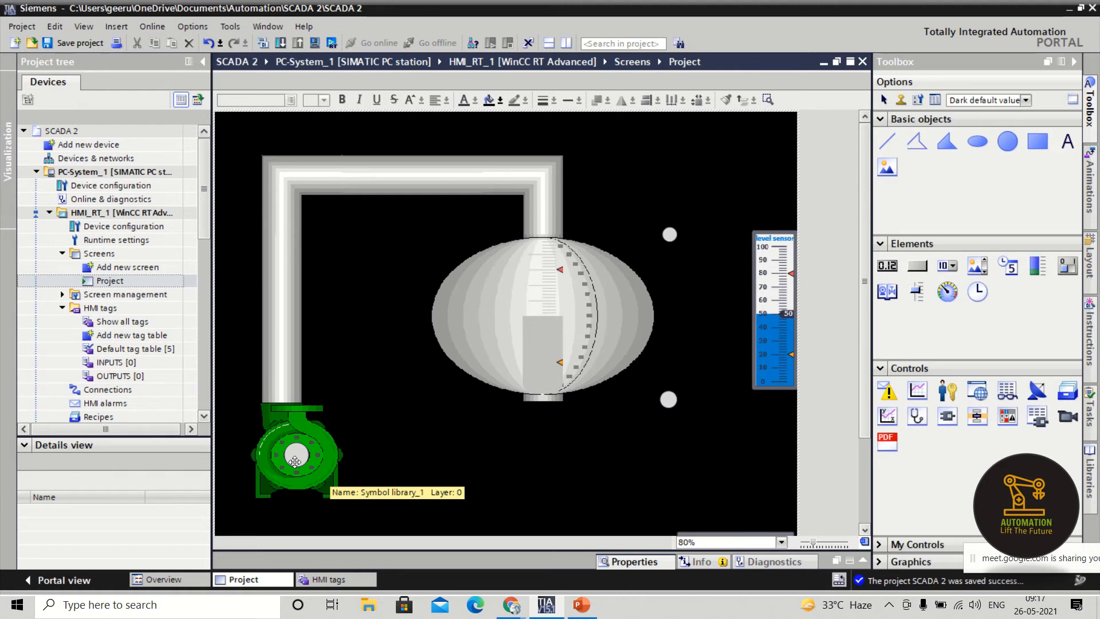
pyautogui.rightClick(550, 343)
pyautogui.click(579, 563)
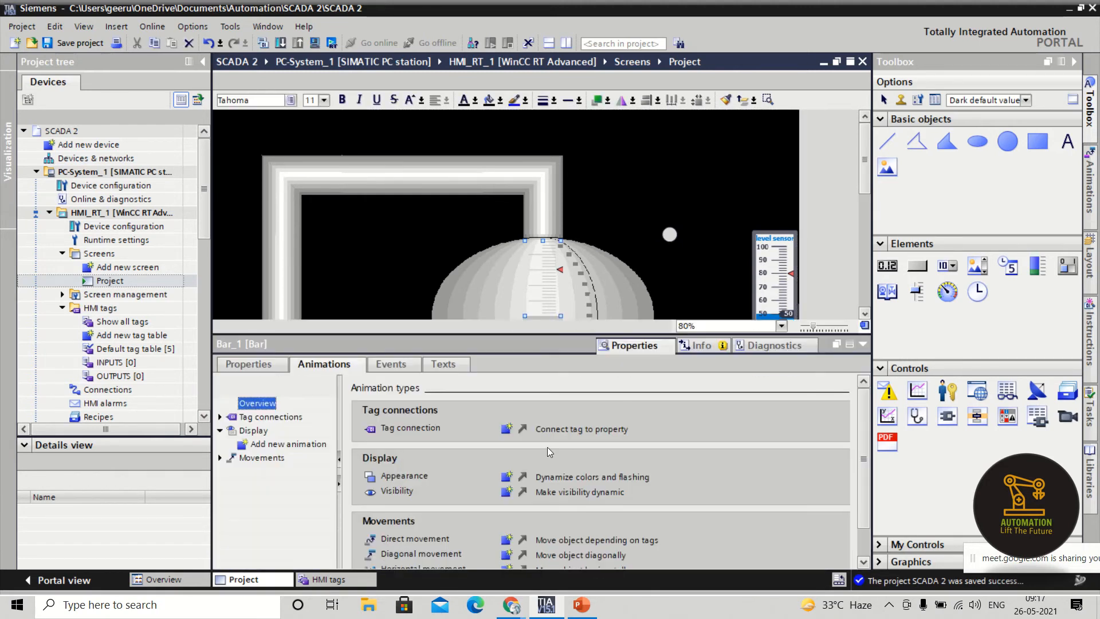
pyautogui.click(265, 370)
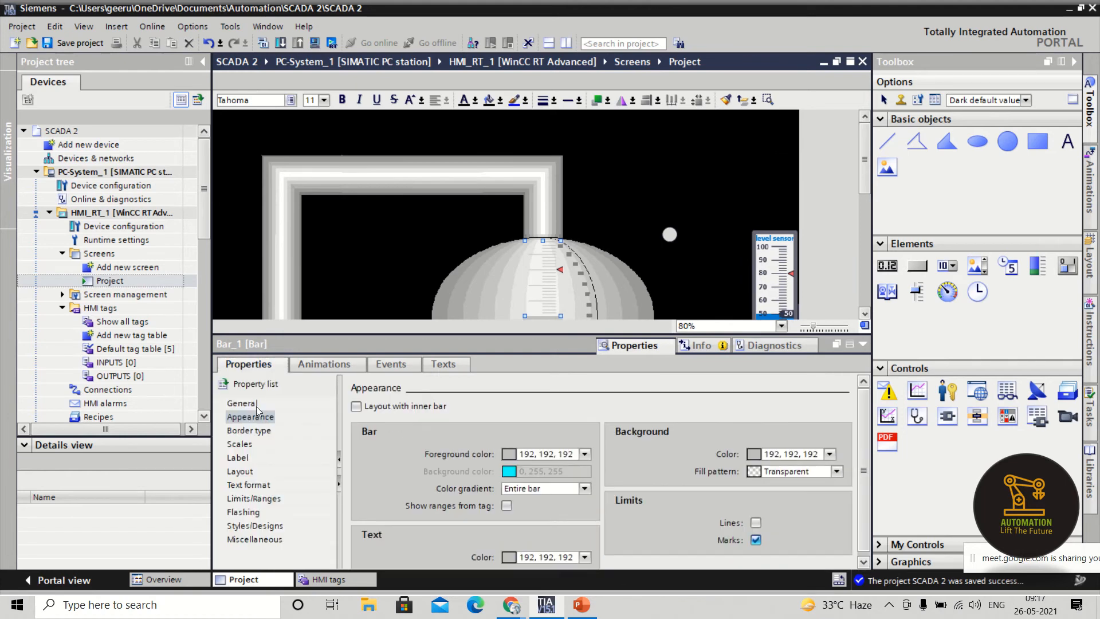
pyautogui.click(254, 404)
pyautogui.click(838, 460)
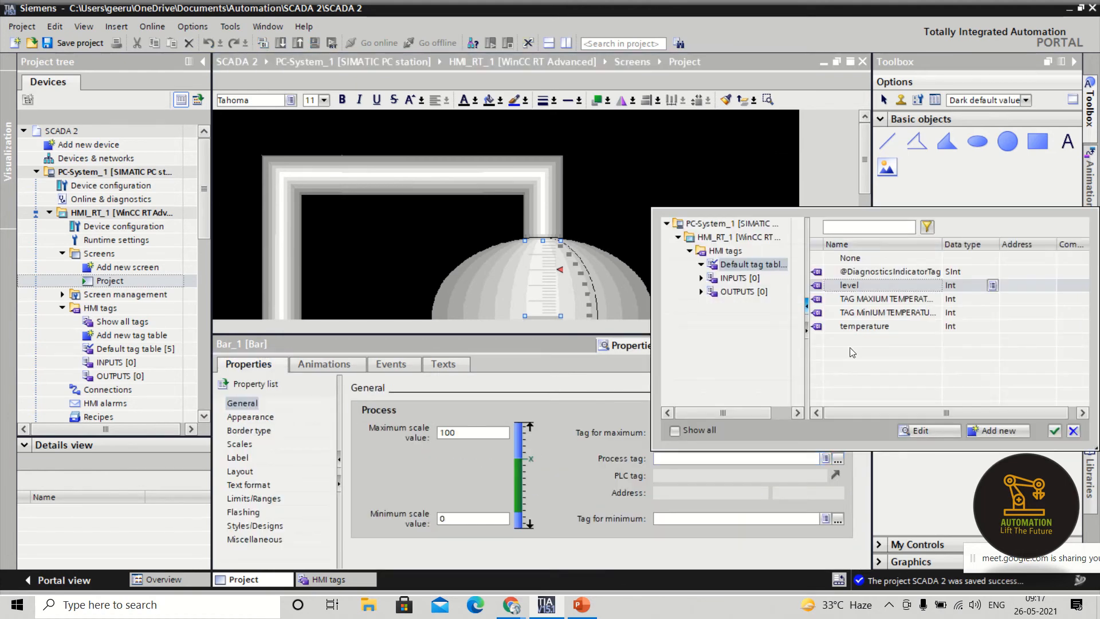
pyautogui.doubleClick(849, 287)
pyautogui.click(862, 345)
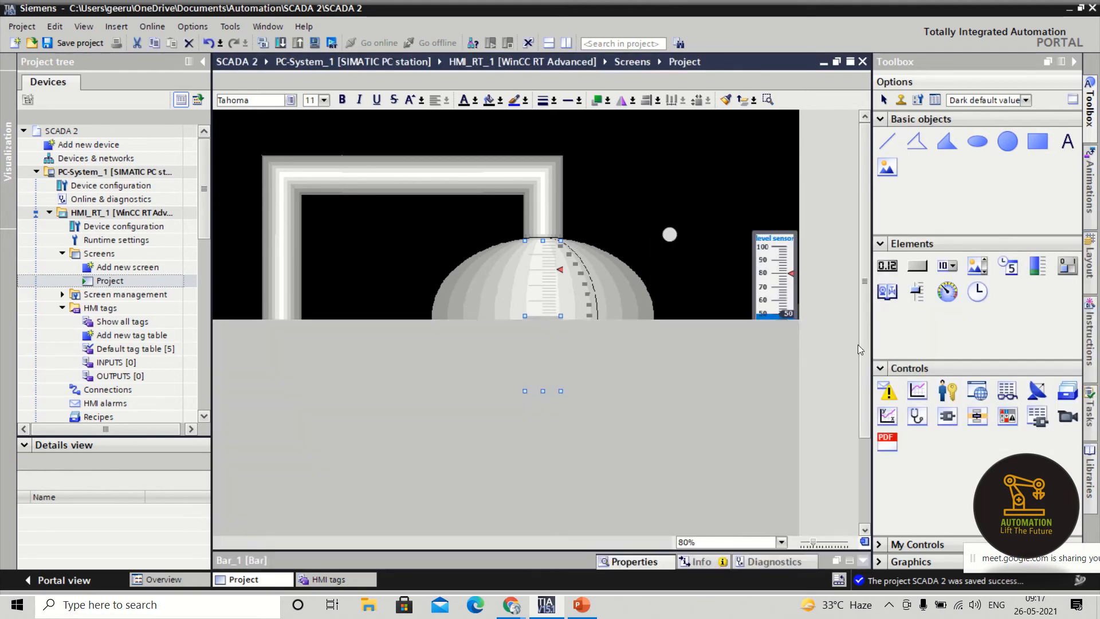
# - Give the lower circle beside the tank an appearance animation driven by the level tag
pyautogui.click(669, 234)
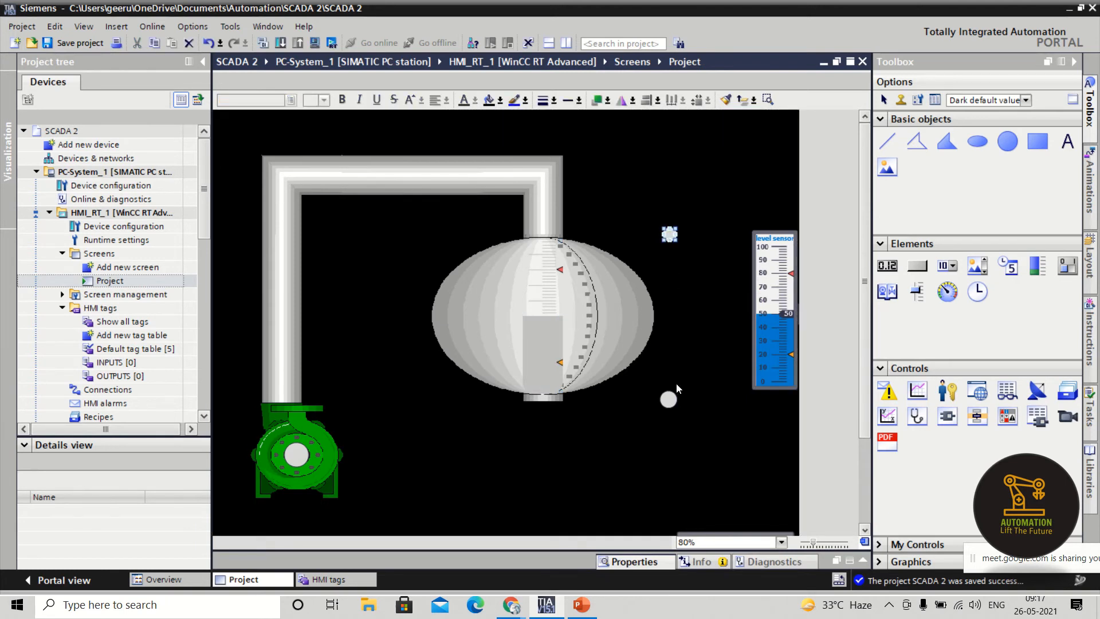
pyautogui.rightClick(671, 404)
pyautogui.click(697, 391)
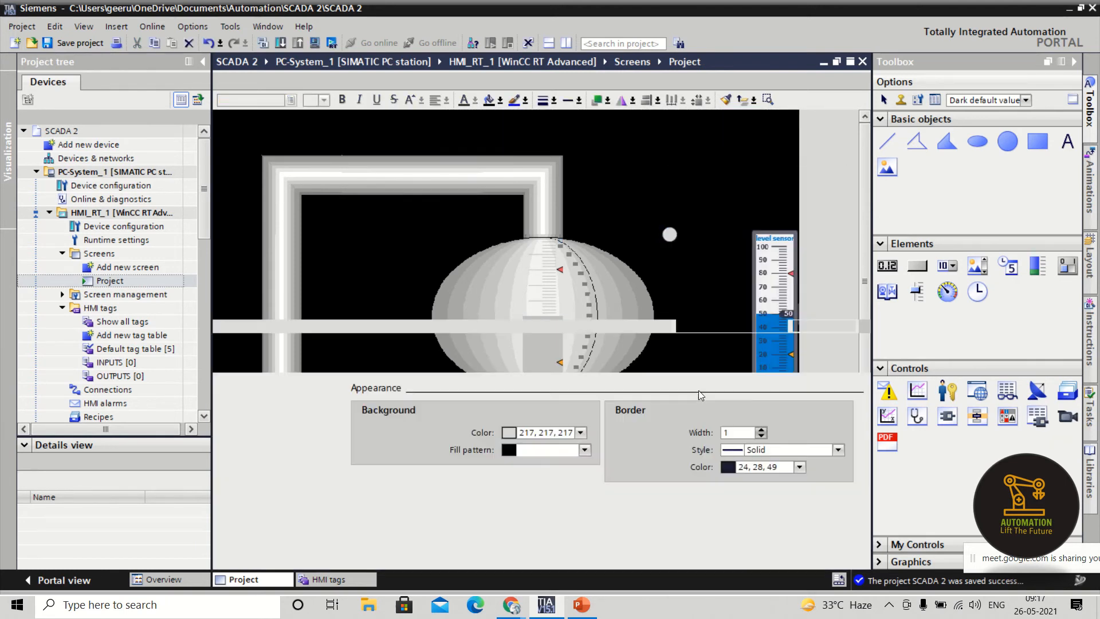
pyautogui.click(335, 365)
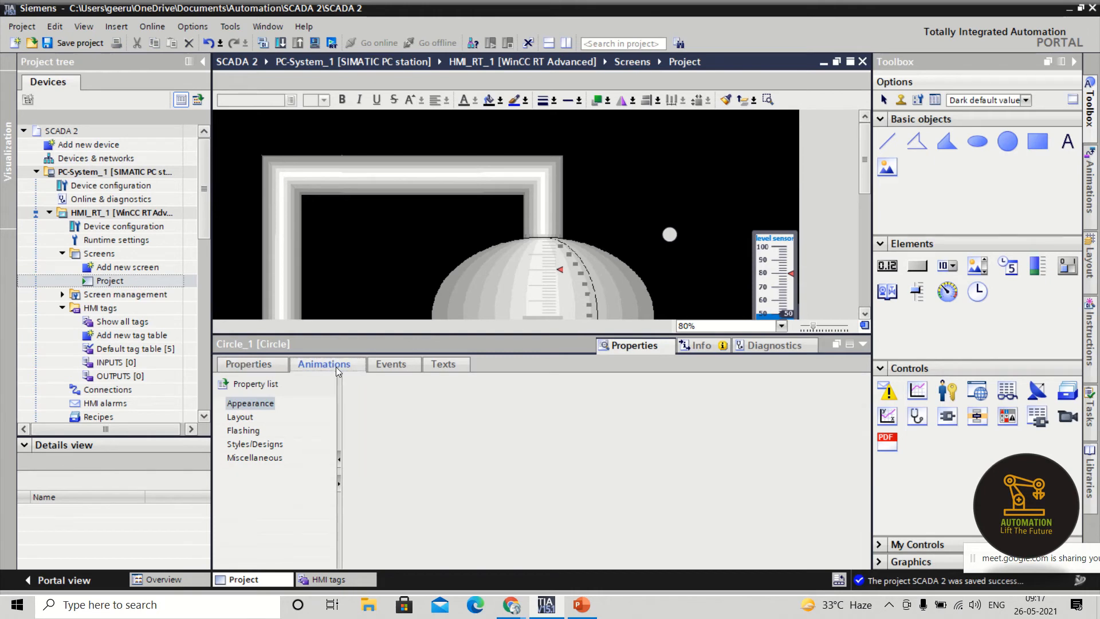
pyautogui.doubleClick(272, 430)
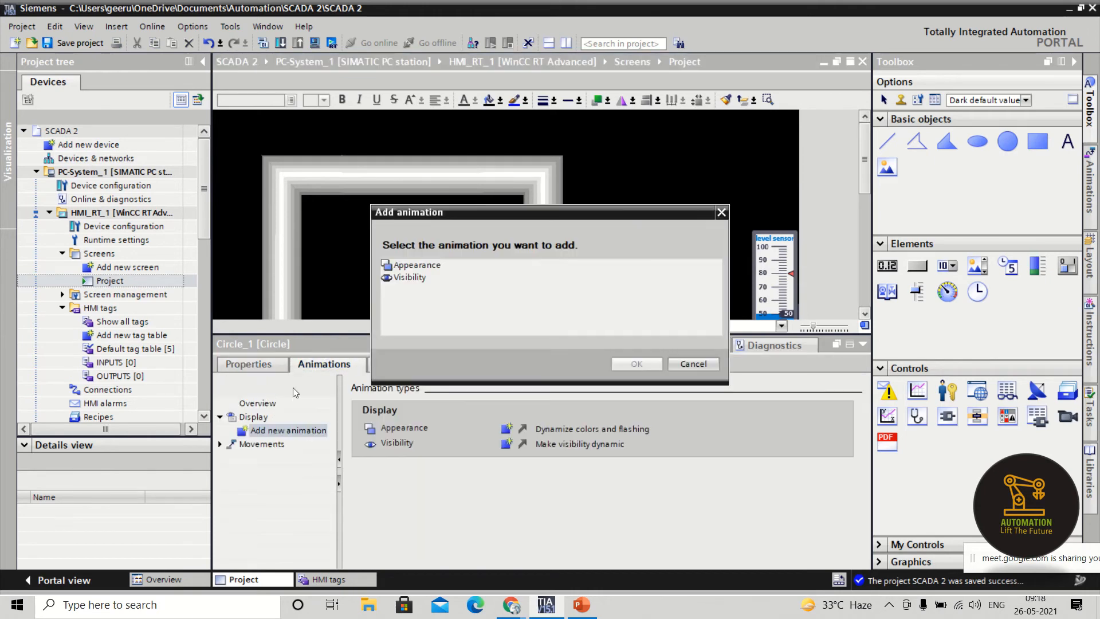
pyautogui.doubleClick(411, 267)
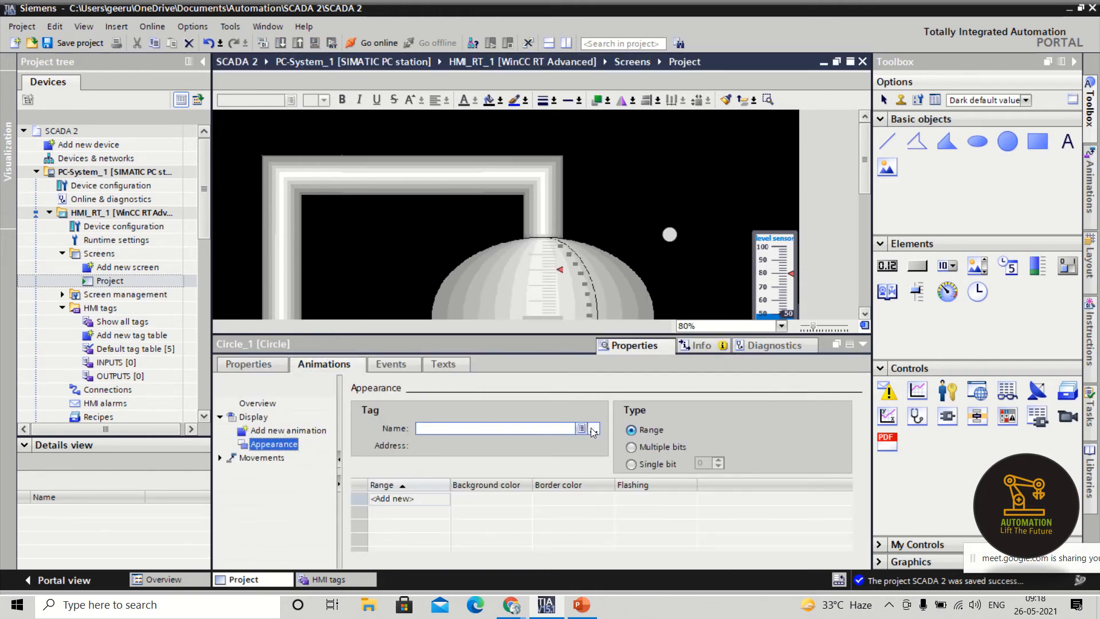
pyautogui.click(593, 429)
pyautogui.doubleClick(682, 265)
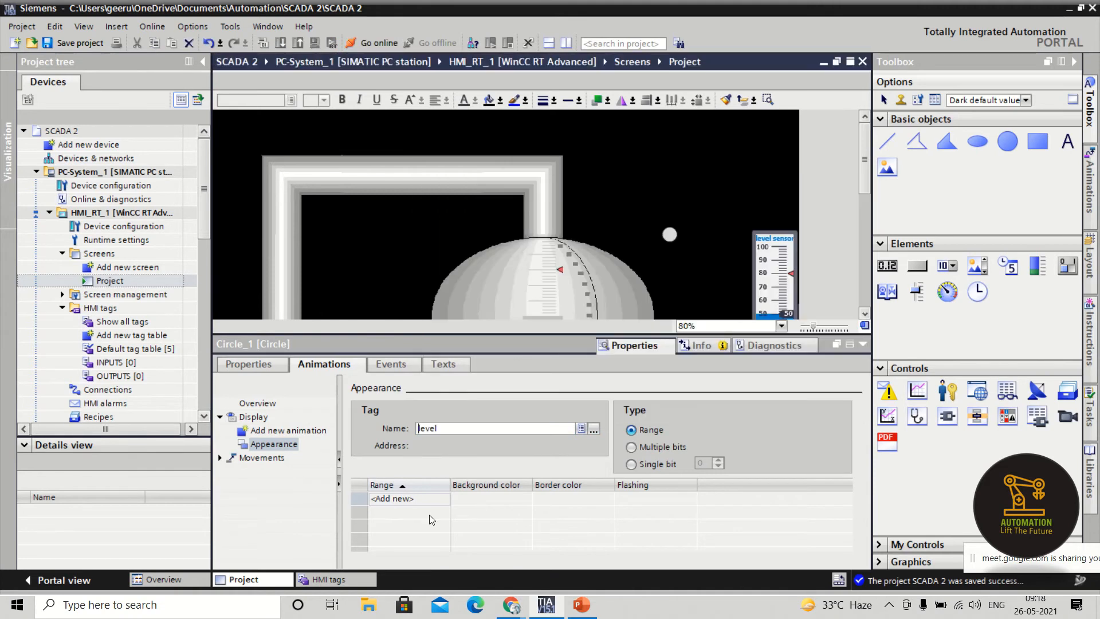
# - Add the range 0 - 20 to the lower circle's appearance animation with green 51, 153, 102 as background color
pyautogui.click(430, 499)
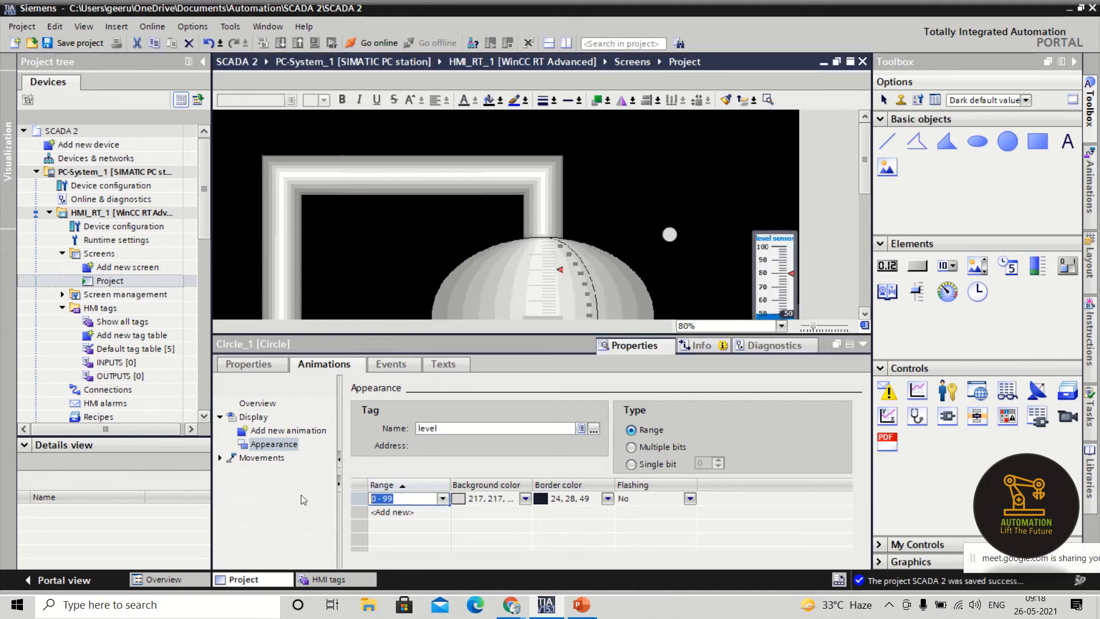
pyautogui.write('0')
pyautogui.press('Return')
pyautogui.click(411, 496)
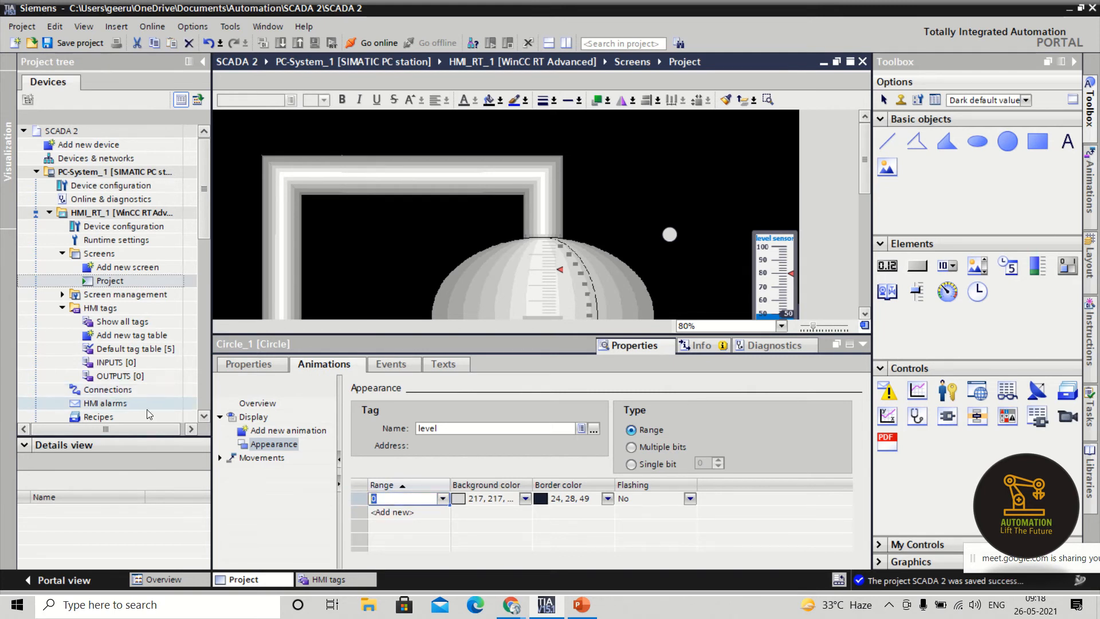
pyautogui.write('0 - 20')
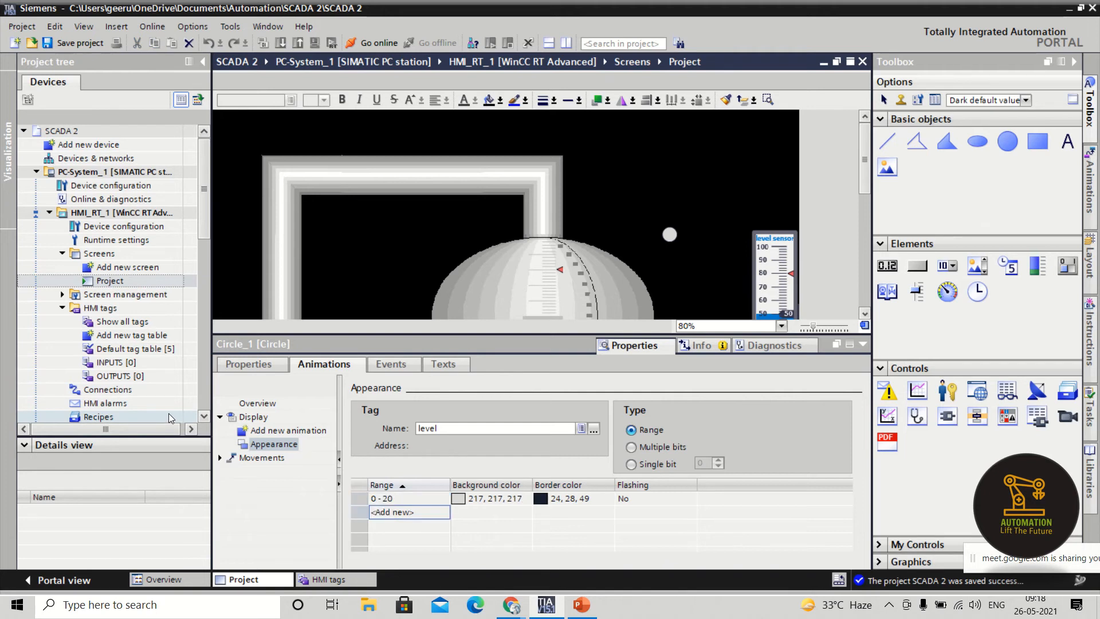
pyautogui.click(526, 499)
pyautogui.click(526, 498)
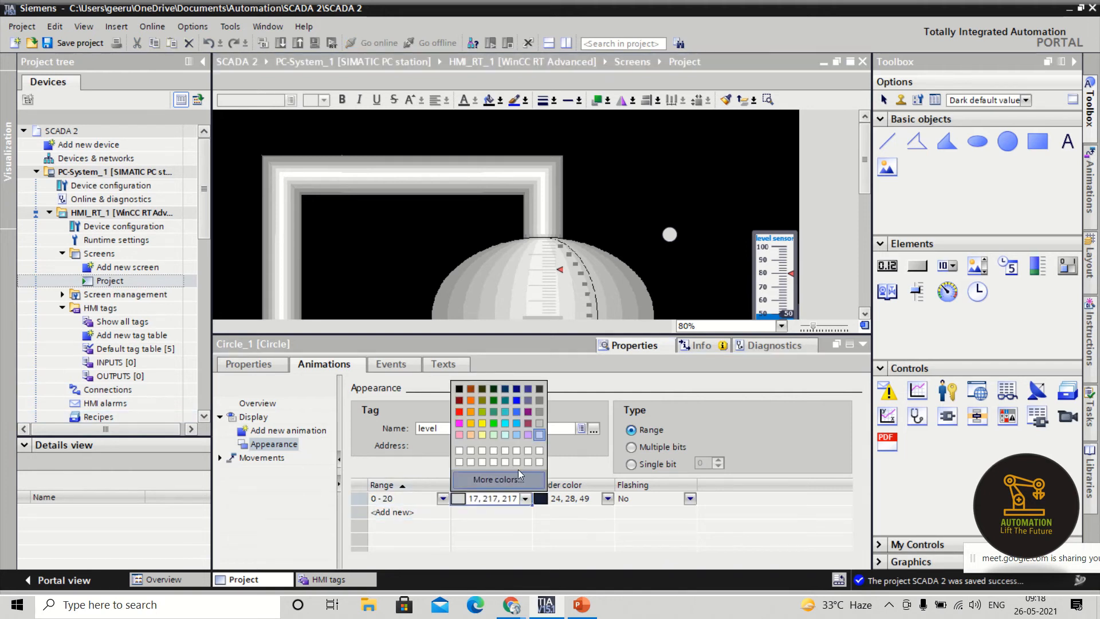
pyautogui.click(497, 415)
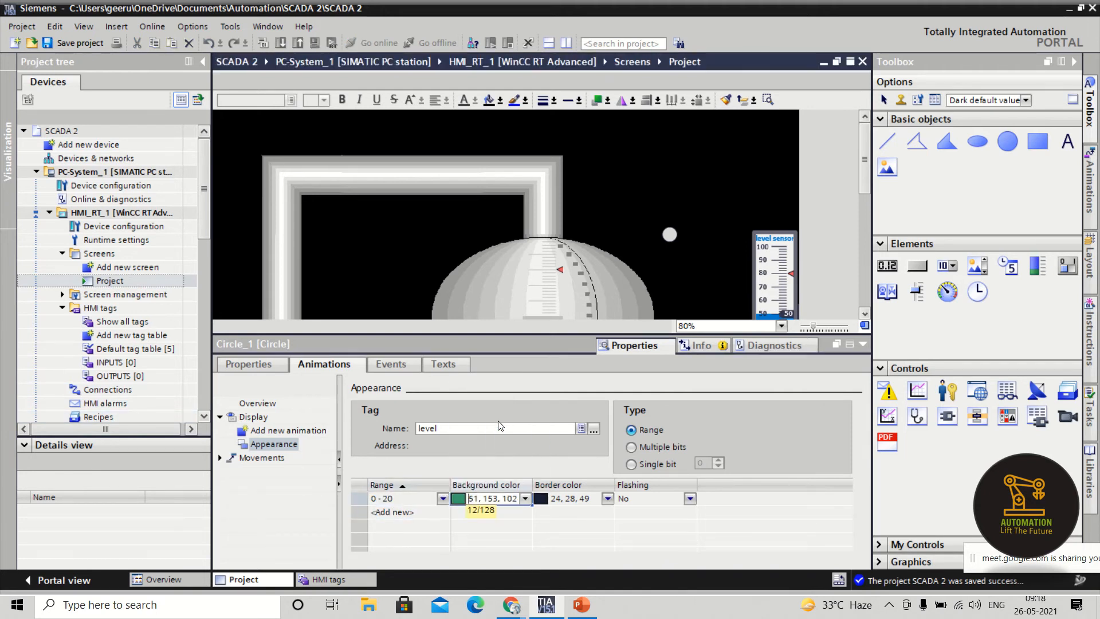
pyautogui.click(860, 349)
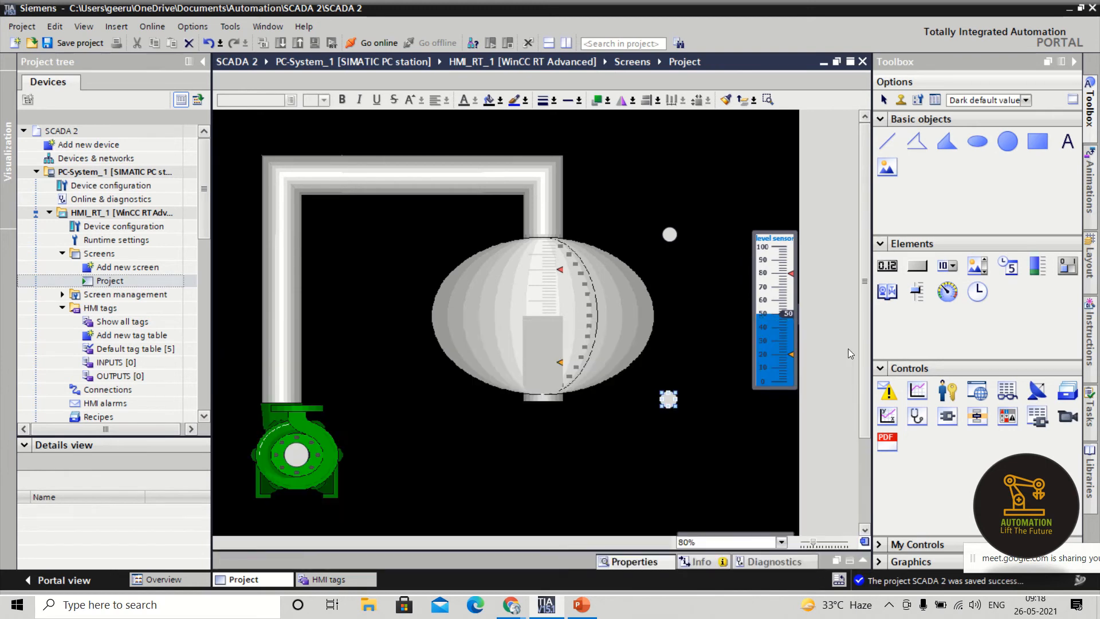
# - Give the upper circle beside the tank an appearance animation driven by the level tag
pyautogui.rightClick(669, 234)
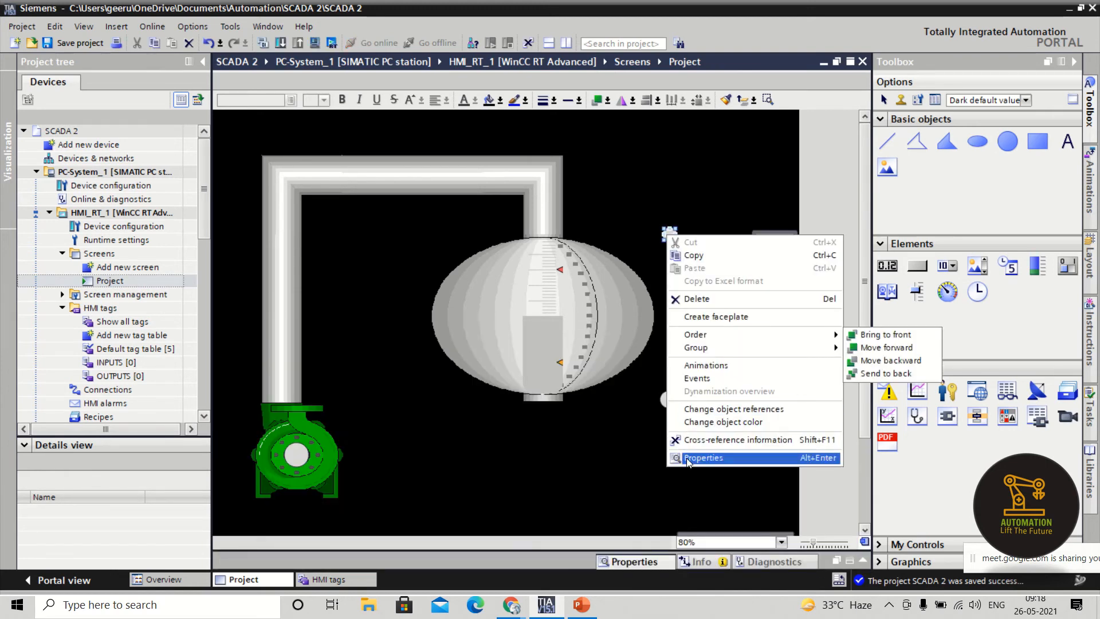
pyautogui.click(690, 458)
pyautogui.doubleClick(297, 432)
pyautogui.doubleClick(298, 432)
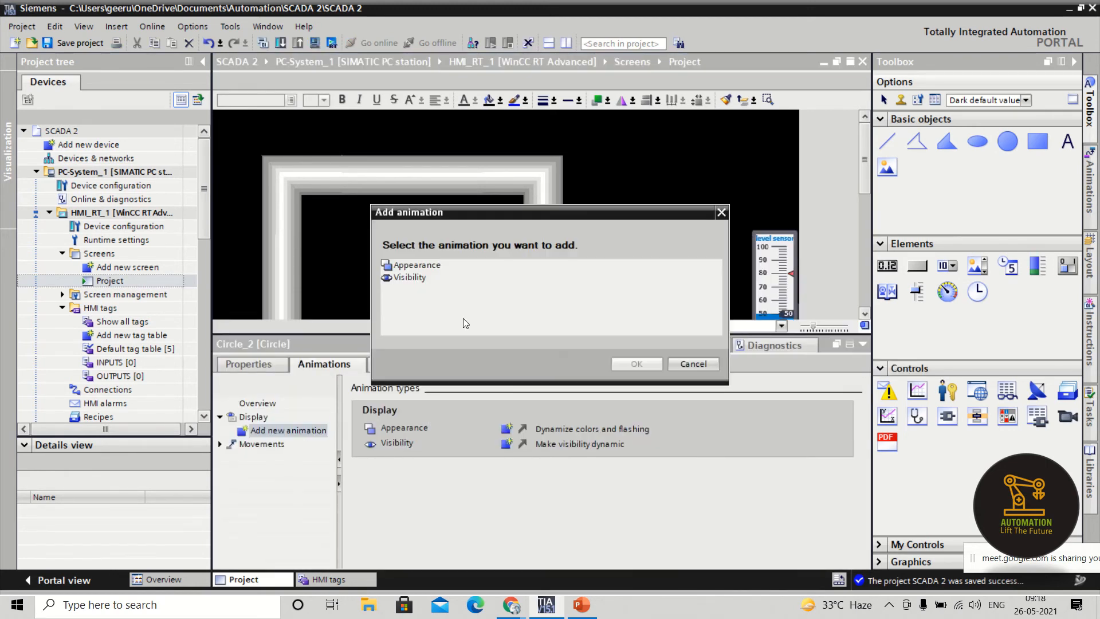
pyautogui.doubleClick(417, 267)
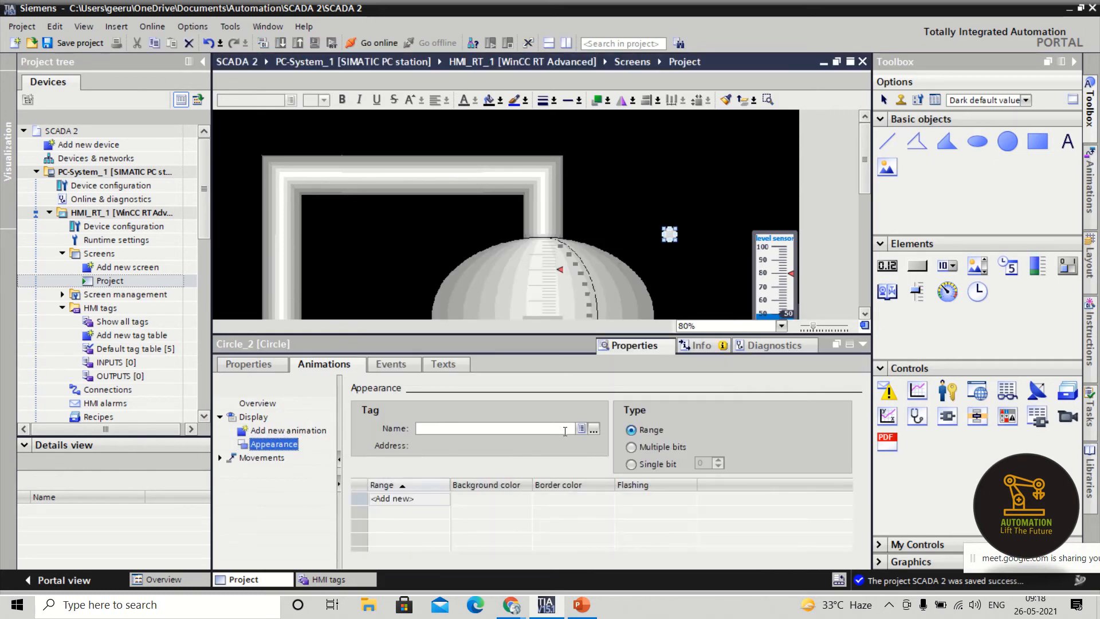
pyautogui.click(594, 427)
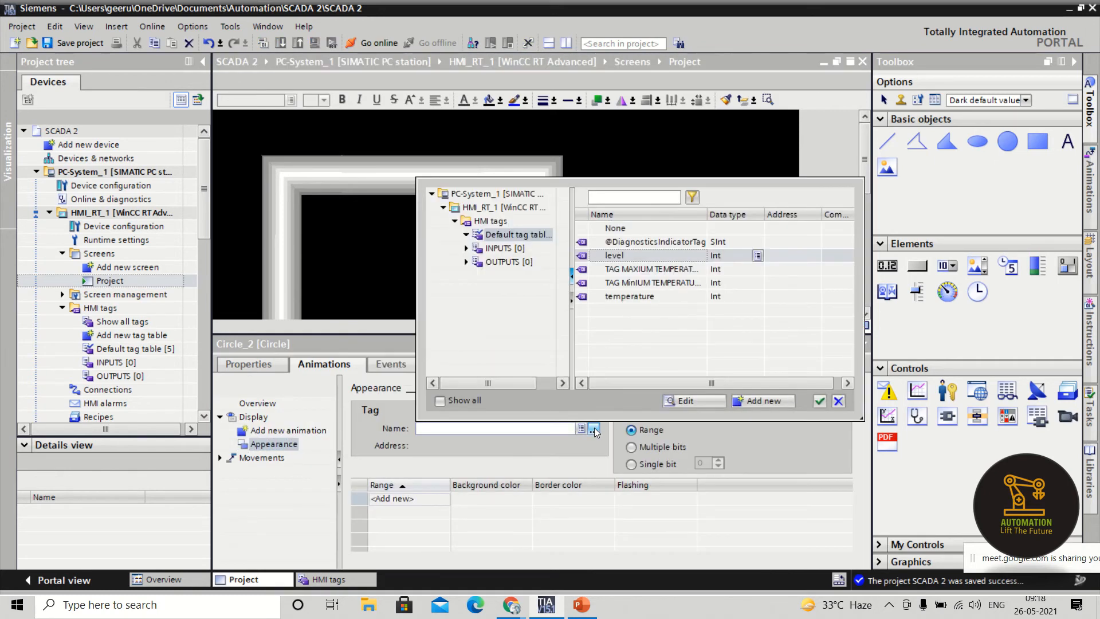
pyautogui.click(611, 256)
pyautogui.doubleClick(609, 257)
pyautogui.hotkey('ctrl', 'z')
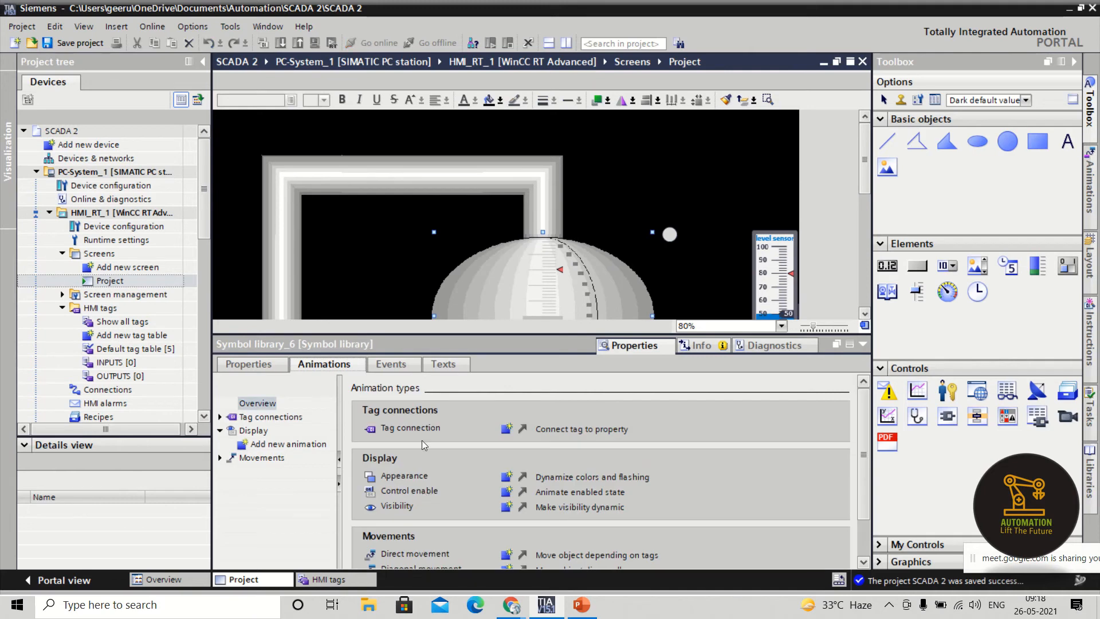
pyautogui.click(248, 364)
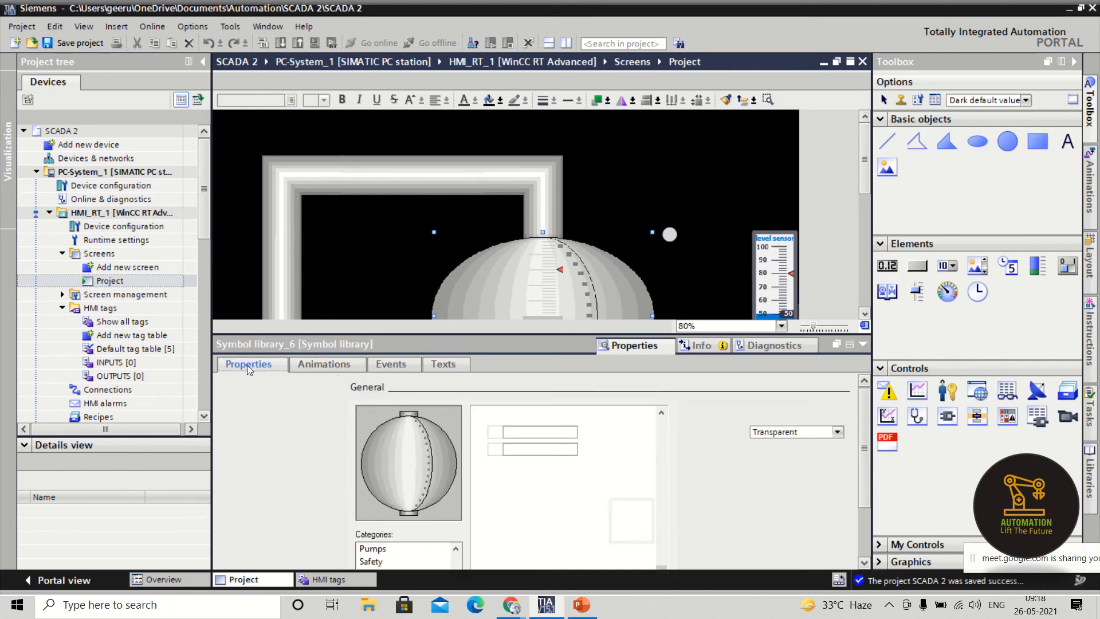
pyautogui.click(324, 364)
pyautogui.click(669, 232)
pyautogui.hotkey('ctrl', 'y')
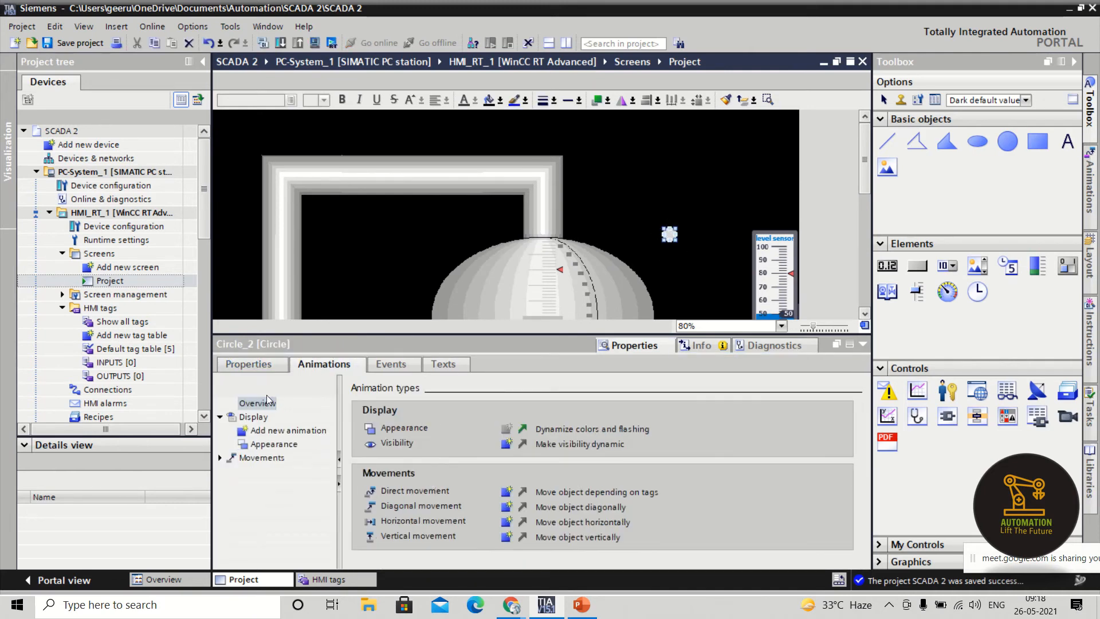
# - Add the range 80 - 100 to the upper circle's appearance animation with green 0, 255, 0 as background color
pyautogui.click(437, 496)
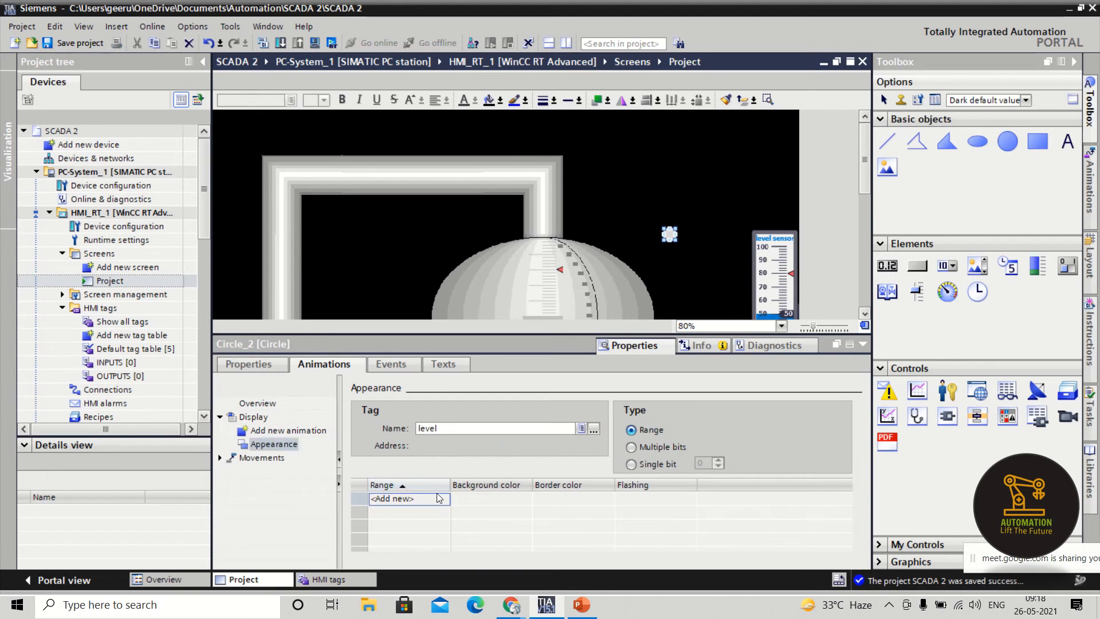
pyautogui.write('80')
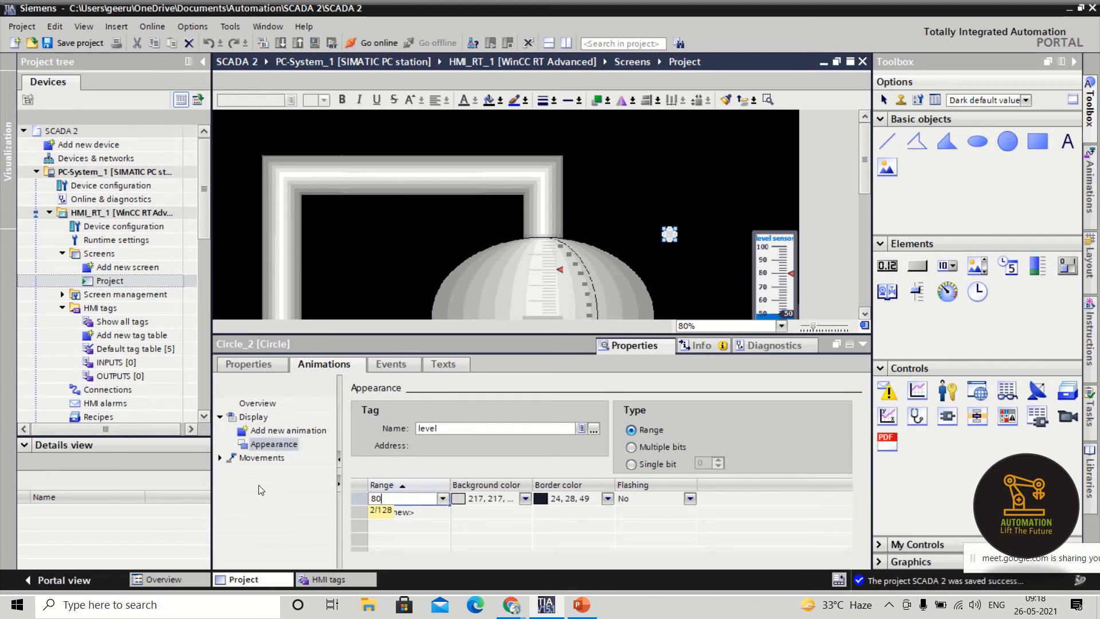
pyautogui.write(' - 100')
pyautogui.click(526, 502)
pyautogui.click(525, 499)
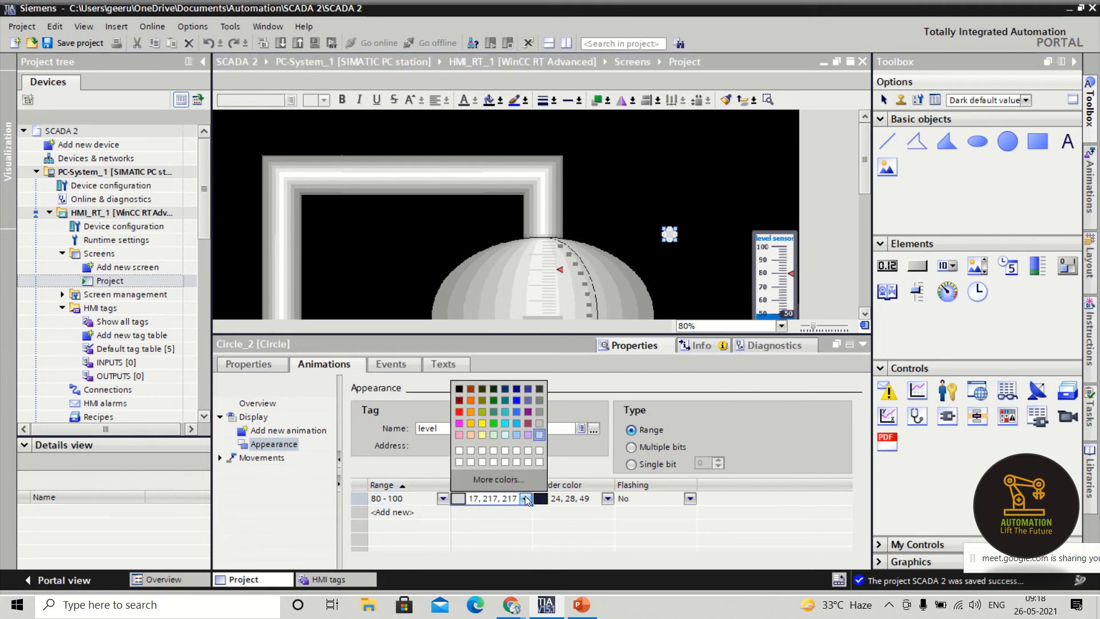
pyautogui.click(491, 422)
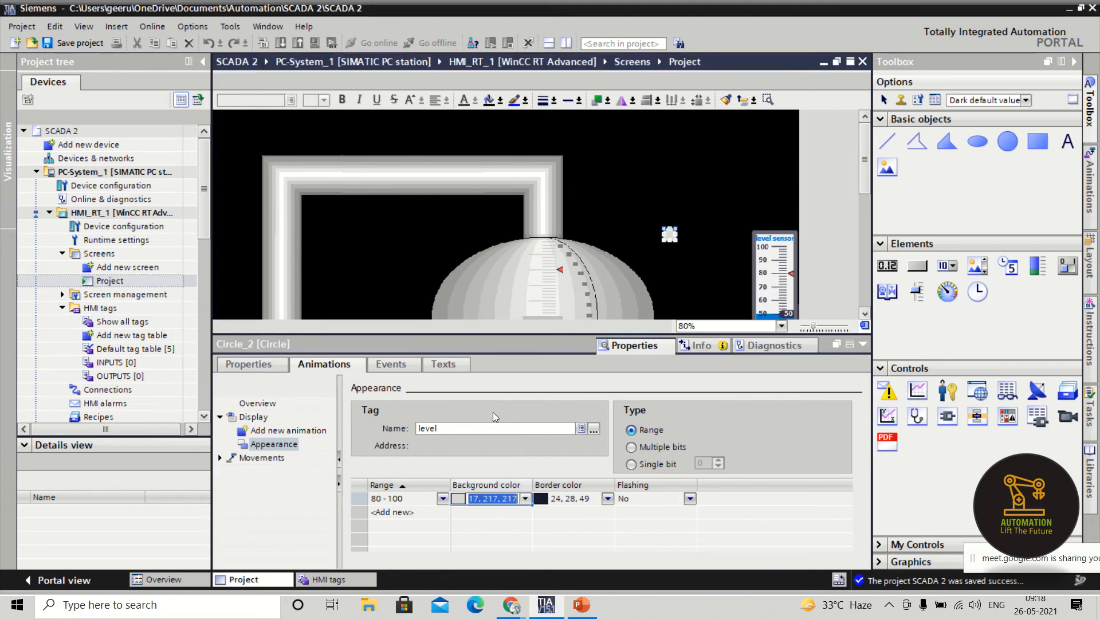
pyautogui.click(525, 498)
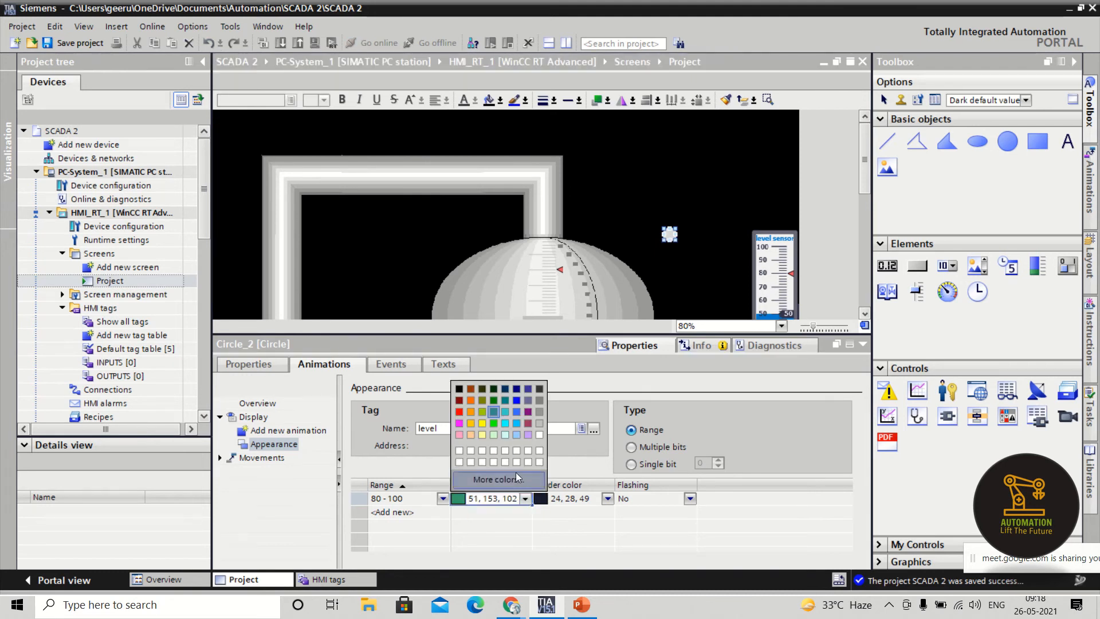
pyautogui.click(495, 424)
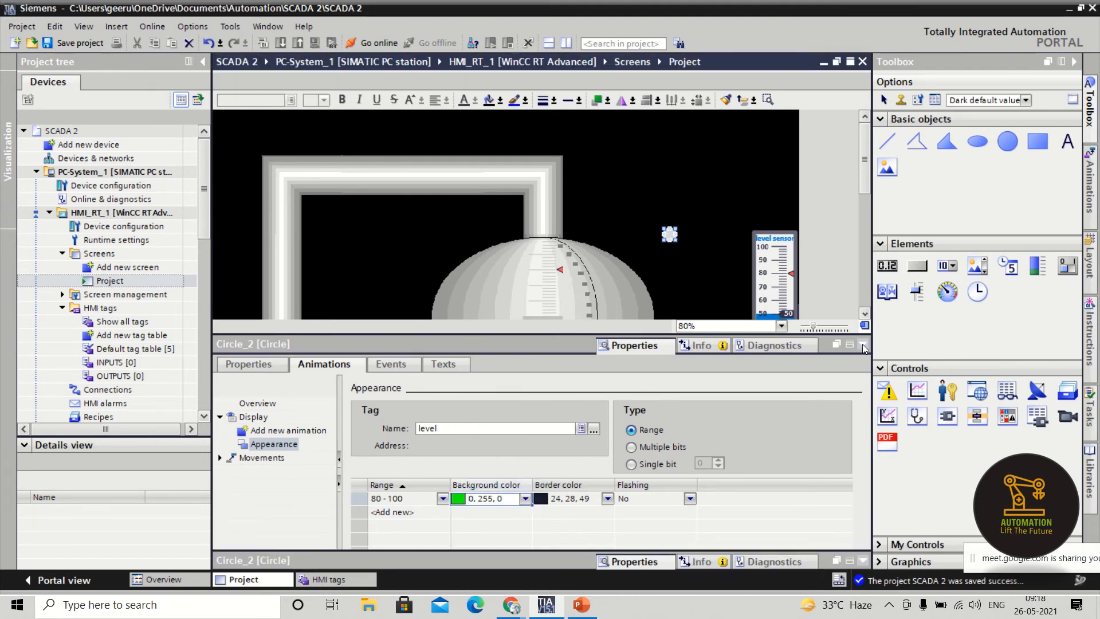
pyautogui.click(862, 344)
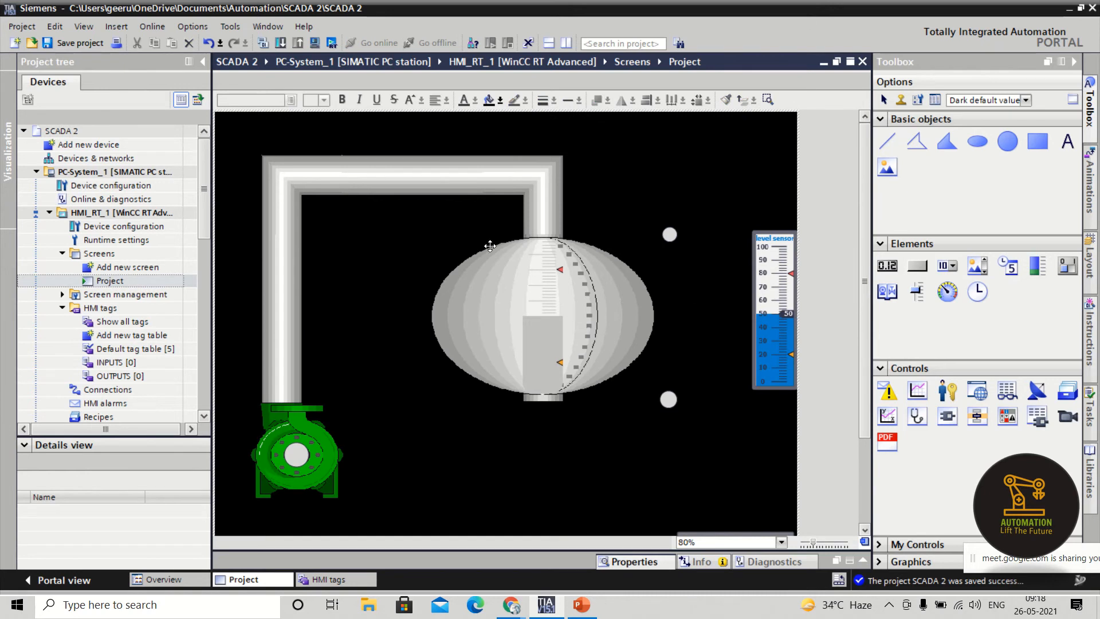
# - Run a simulation of the Project screen to check the level animations and stop the runtime
pyautogui.click(314, 44)
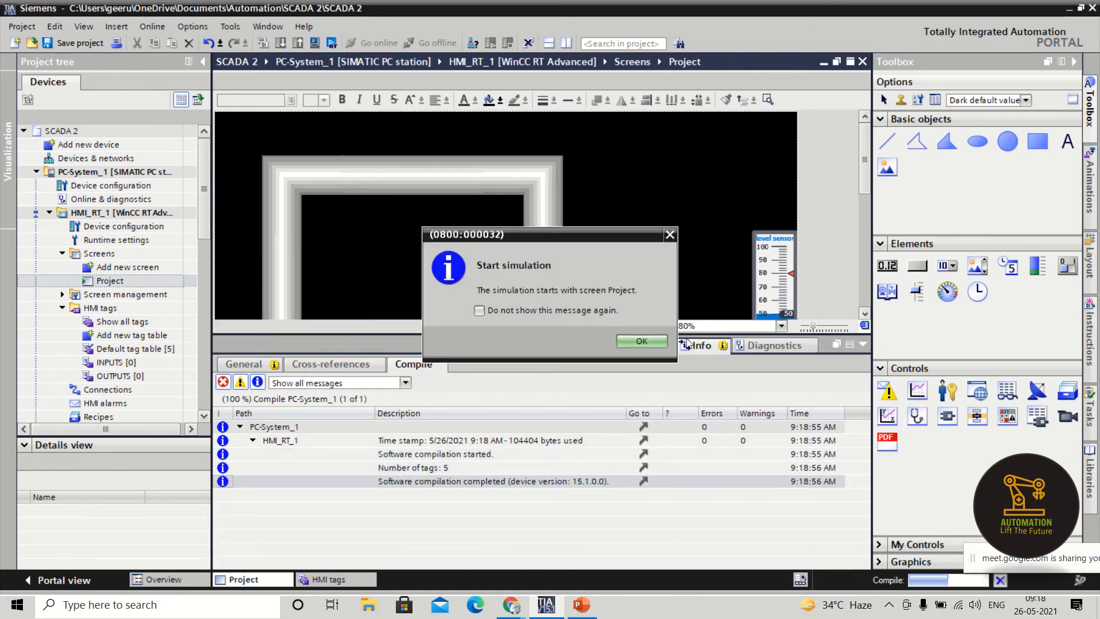
pyautogui.click(641, 342)
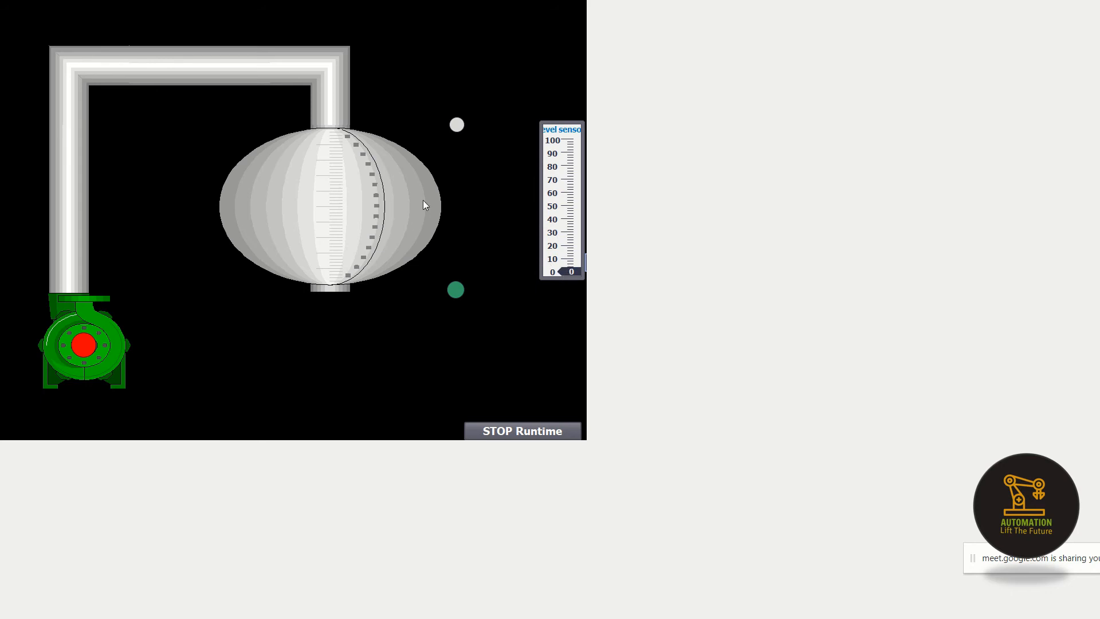
pyautogui.click(504, 431)
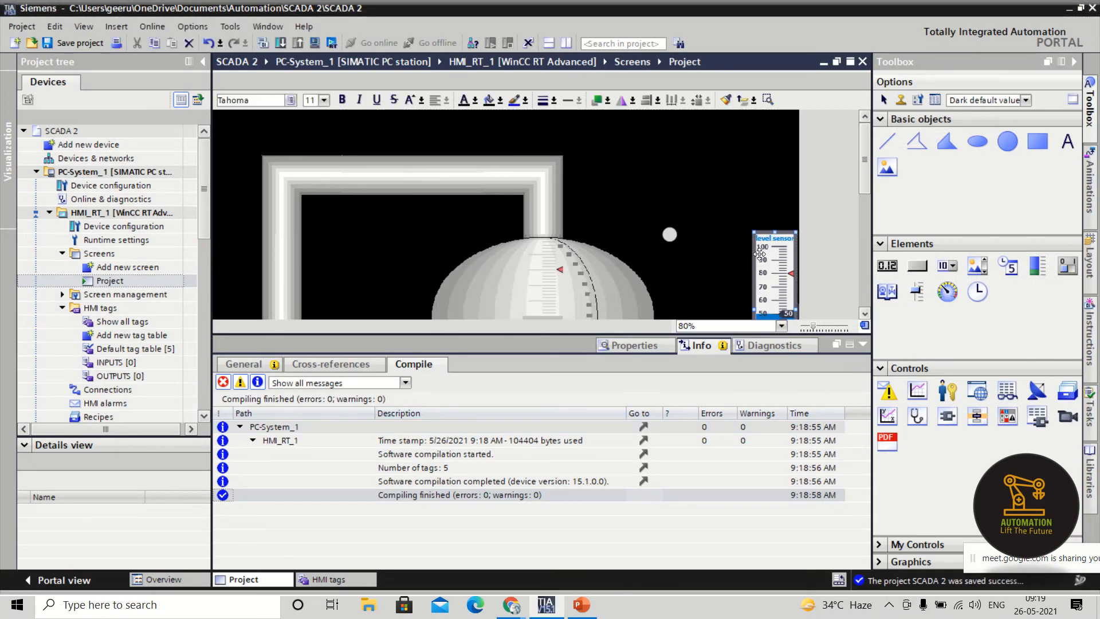
pyautogui.click(858, 345)
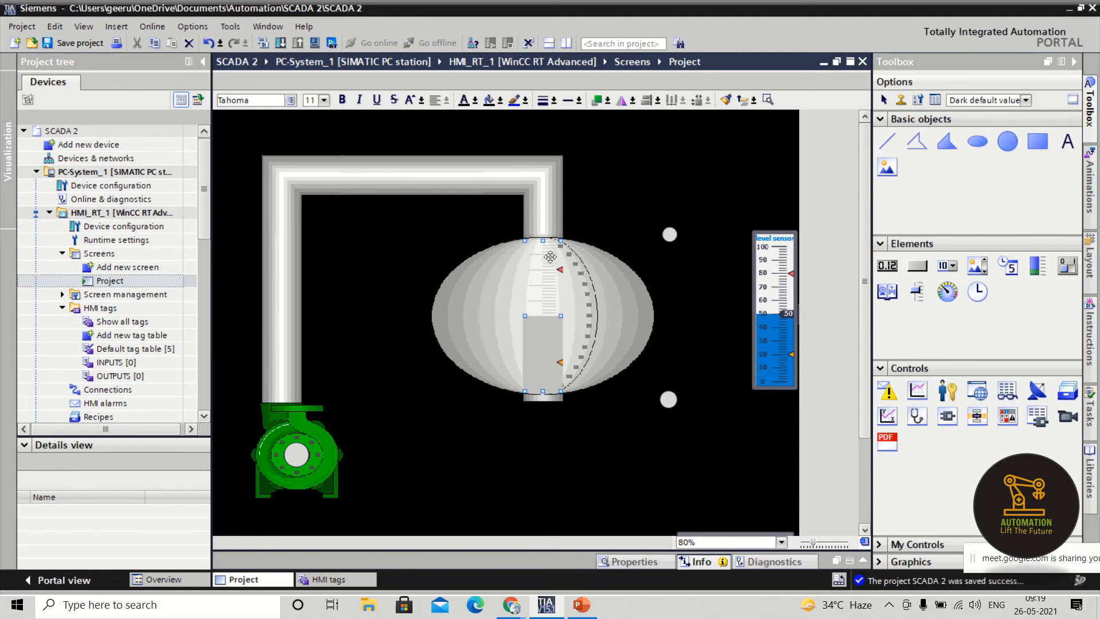
# - Widen the level sensor slider slightly by extending its tank-side edge
pyautogui.doubleClick(783, 314)
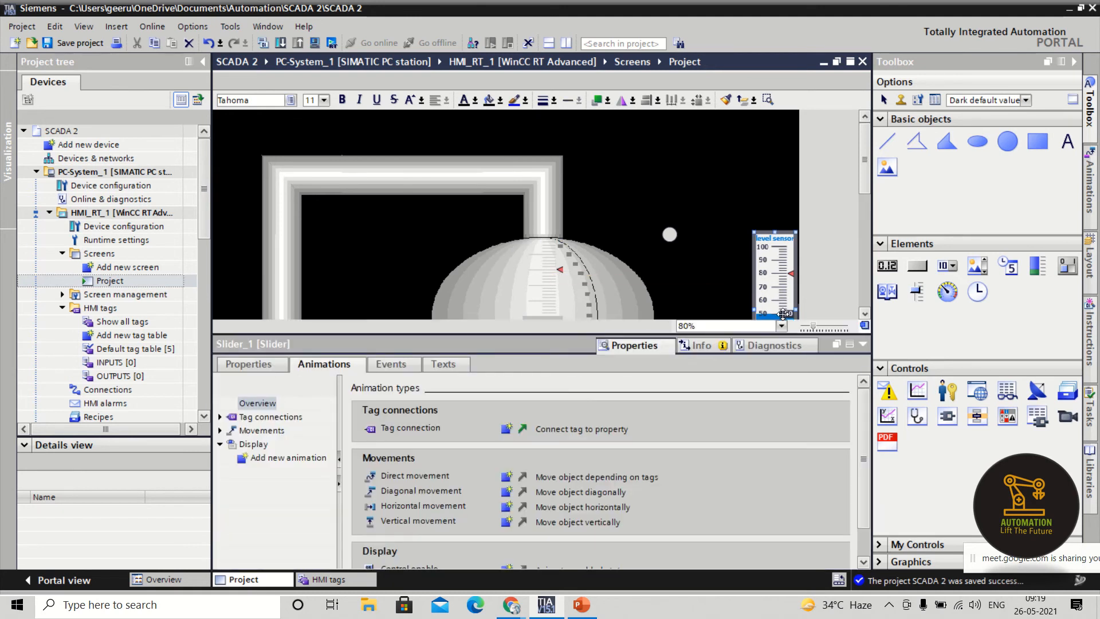
pyautogui.click(862, 345)
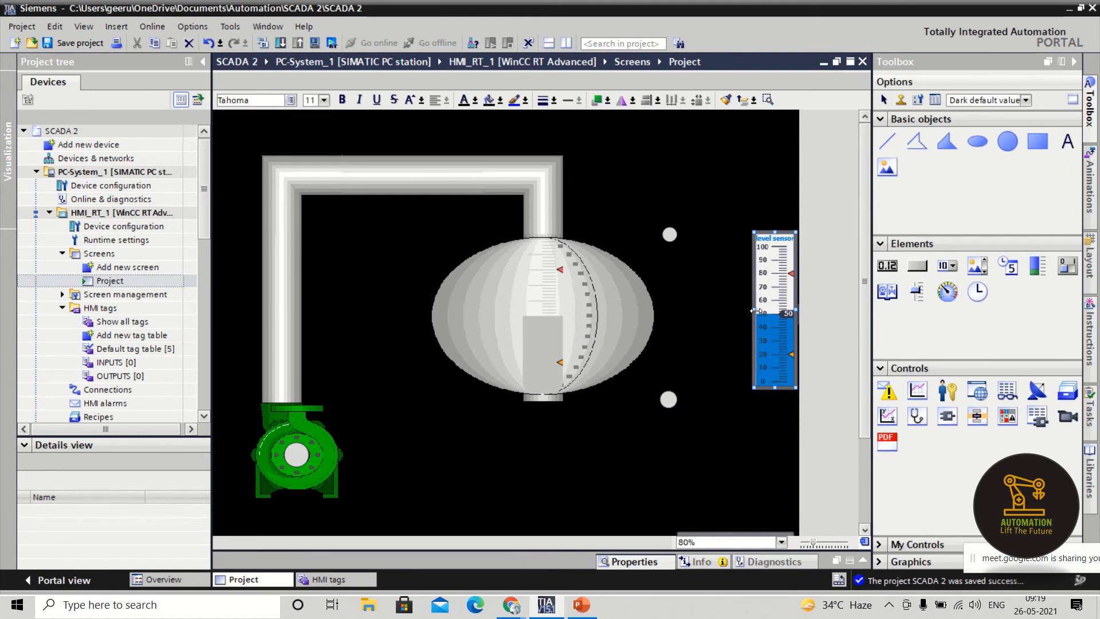
pyautogui.moveTo(756, 310); pyautogui.dragTo(748, 310)
# - Examine the level sensor slider's appearance and general settings, including its scale values and process tag
pyautogui.doubleClick(773, 294)
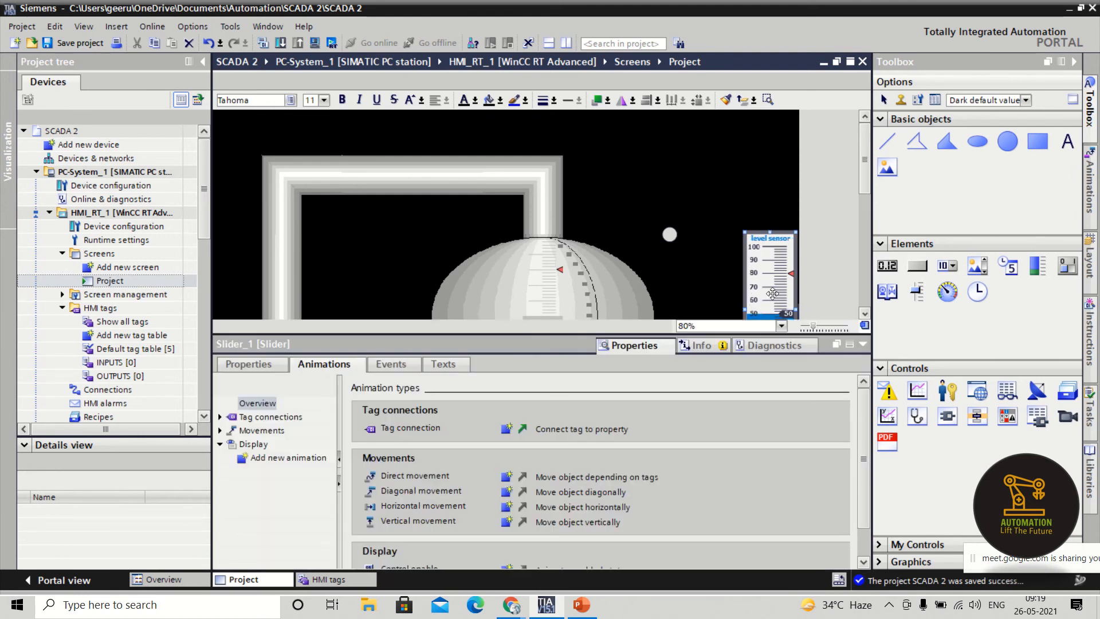
pyautogui.click(271, 367)
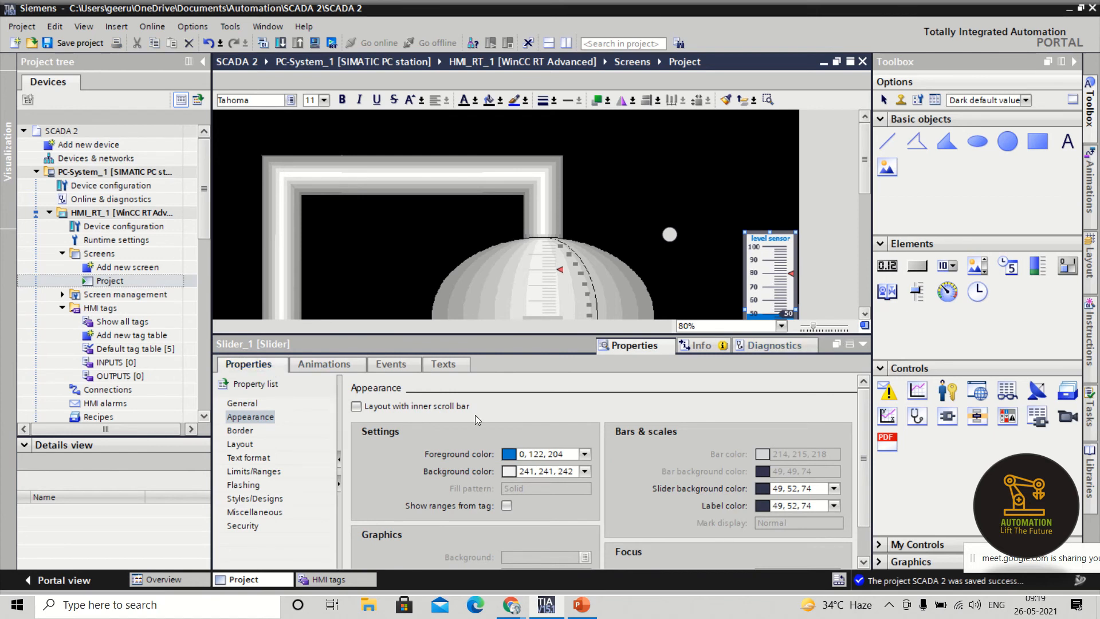
pyautogui.click(298, 404)
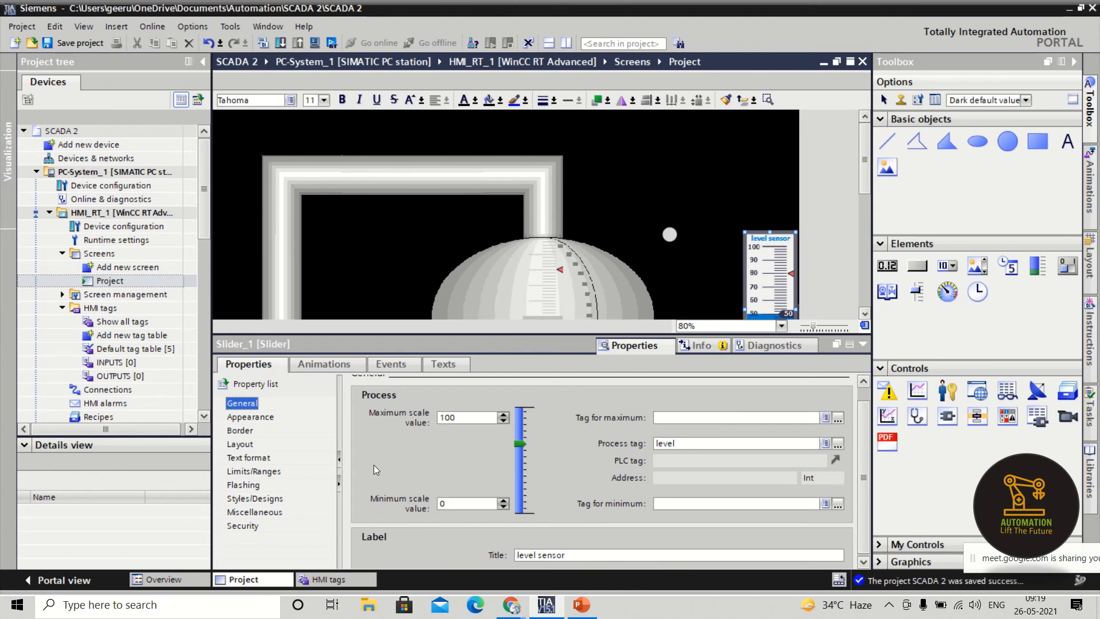
pyautogui.click(442, 503)
pyautogui.click(863, 344)
pyautogui.click(656, 176)
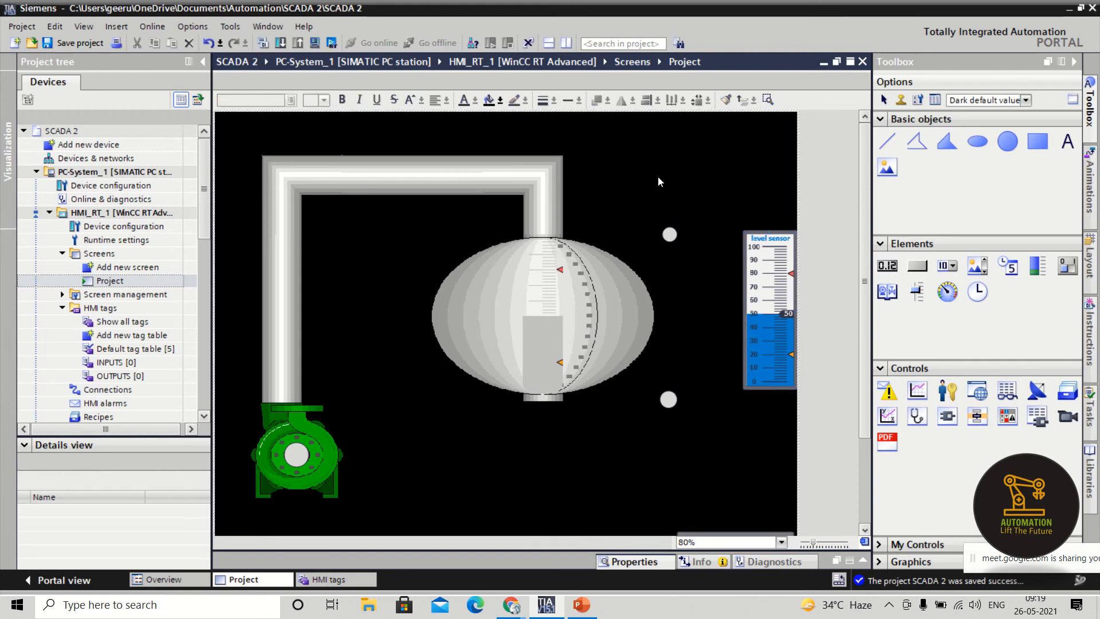
pyautogui.click(761, 303)
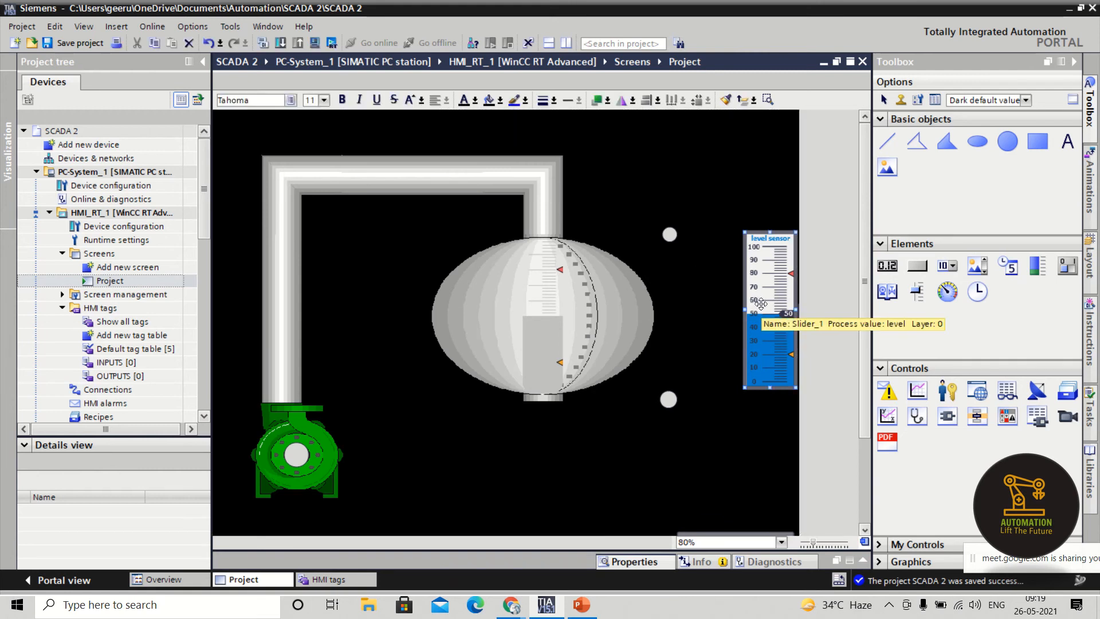
pyautogui.click(733, 255)
pyautogui.doubleClick(755, 255)
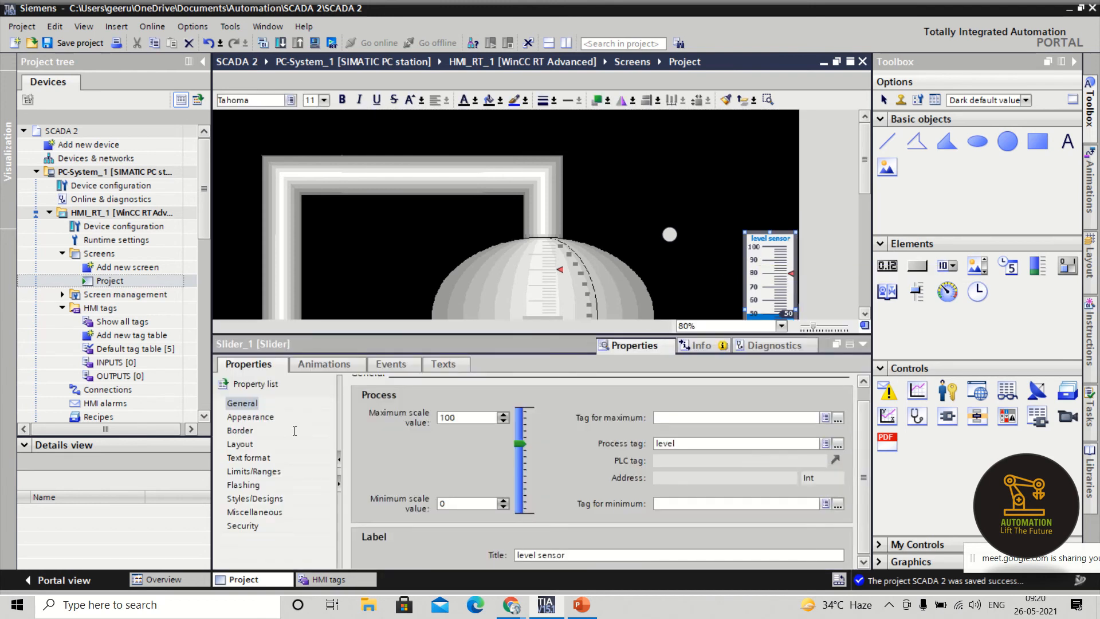
pyautogui.click(627, 187)
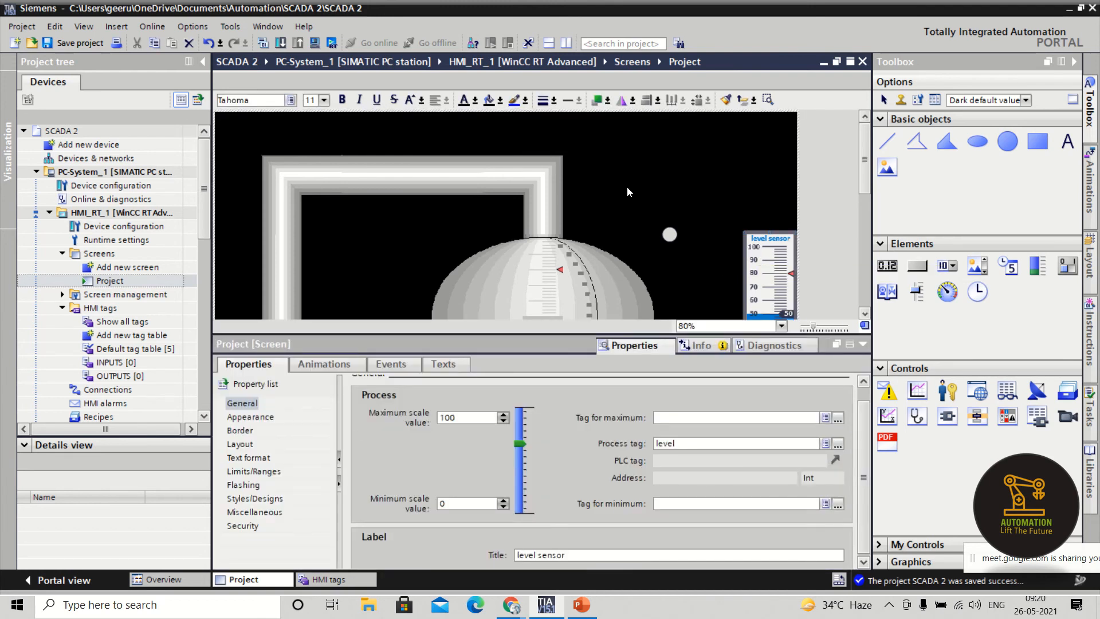
# - Run a simulation of the Project screen to check the widened level sensor slider and stop the runtime
pyautogui.click(314, 44)
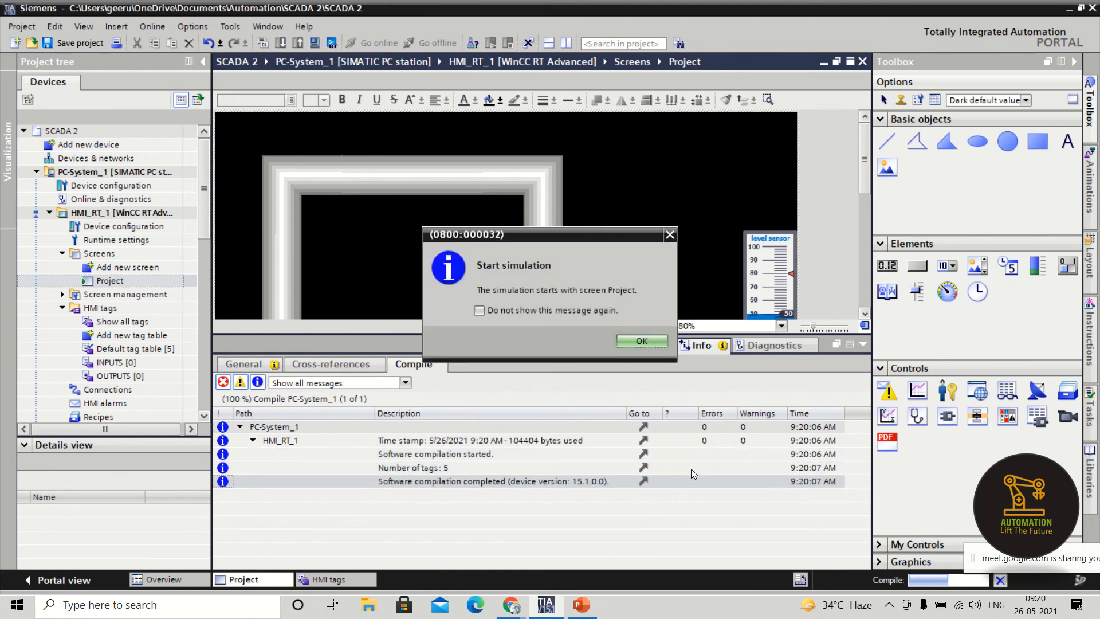
pyautogui.click(642, 342)
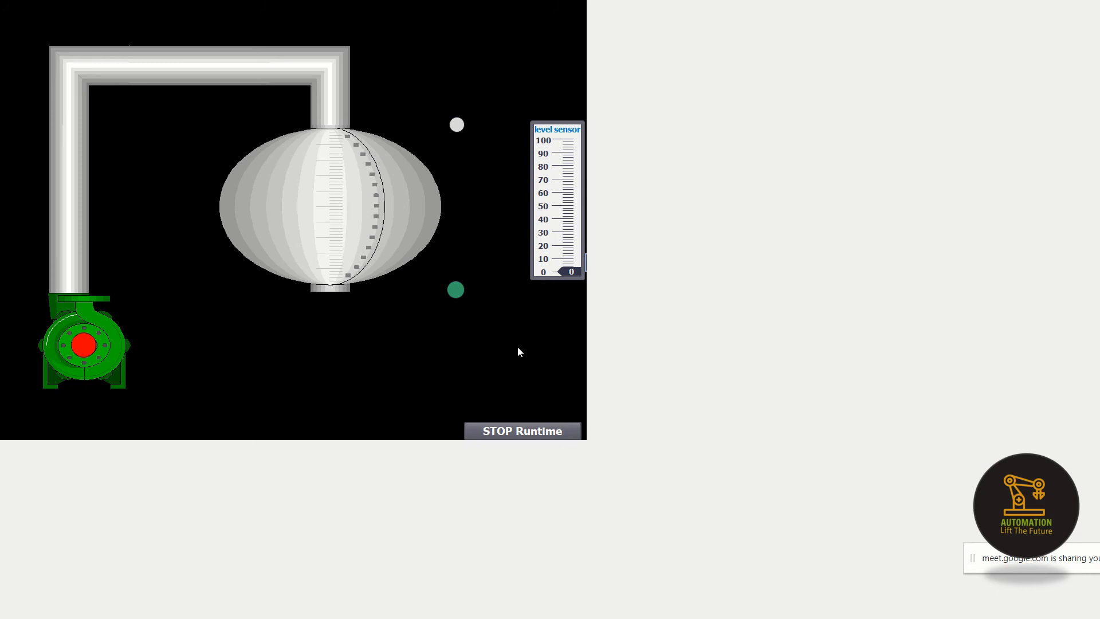
pyautogui.click(521, 426)
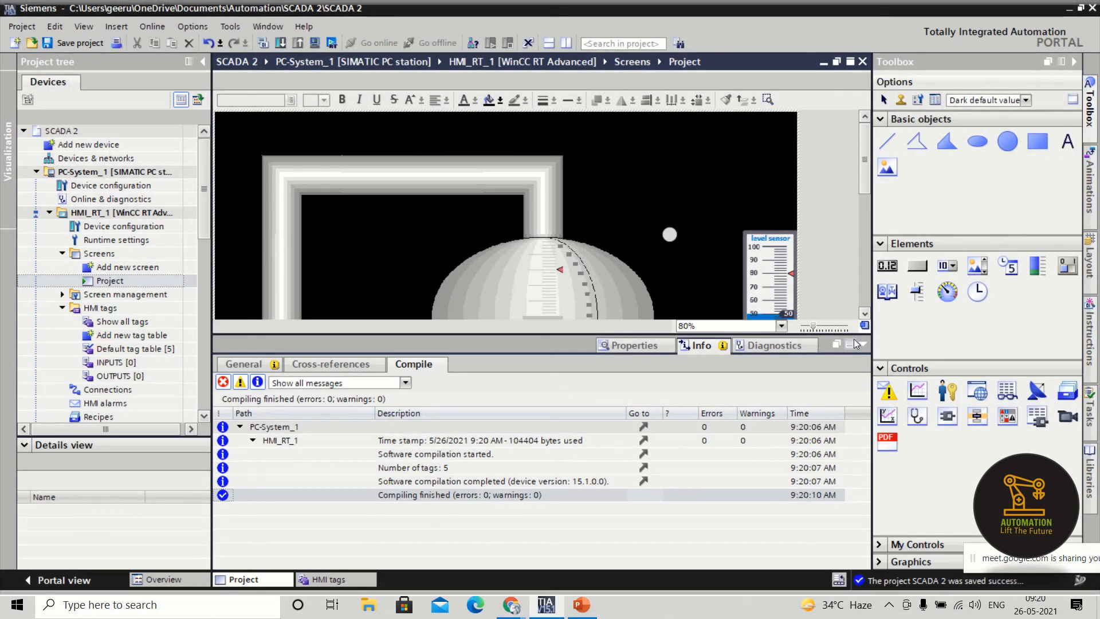
# - Set the level sensor slider's minimum scale value to -100
pyautogui.click(863, 344)
pyautogui.doubleClick(777, 310)
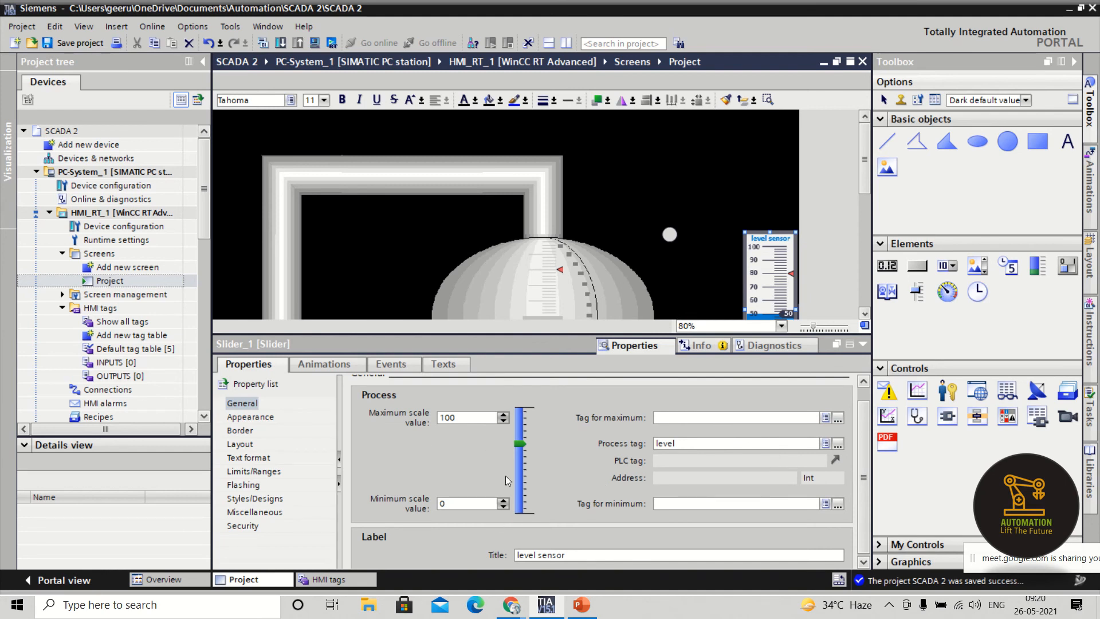
pyautogui.moveTo(471, 503); pyautogui.dragTo(332, 493)
pyautogui.write('-100')
pyautogui.press('Return')
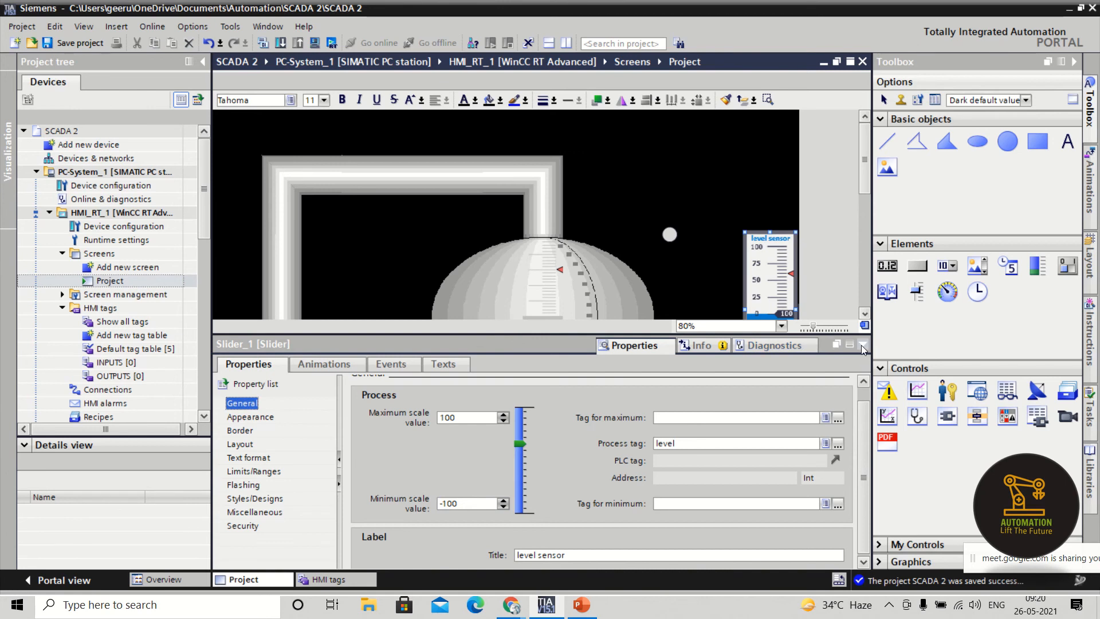
pyautogui.click(862, 345)
# - Simulate the Project screen with the new slider scale and try to move the level sensor's handle
pyautogui.click(314, 43)
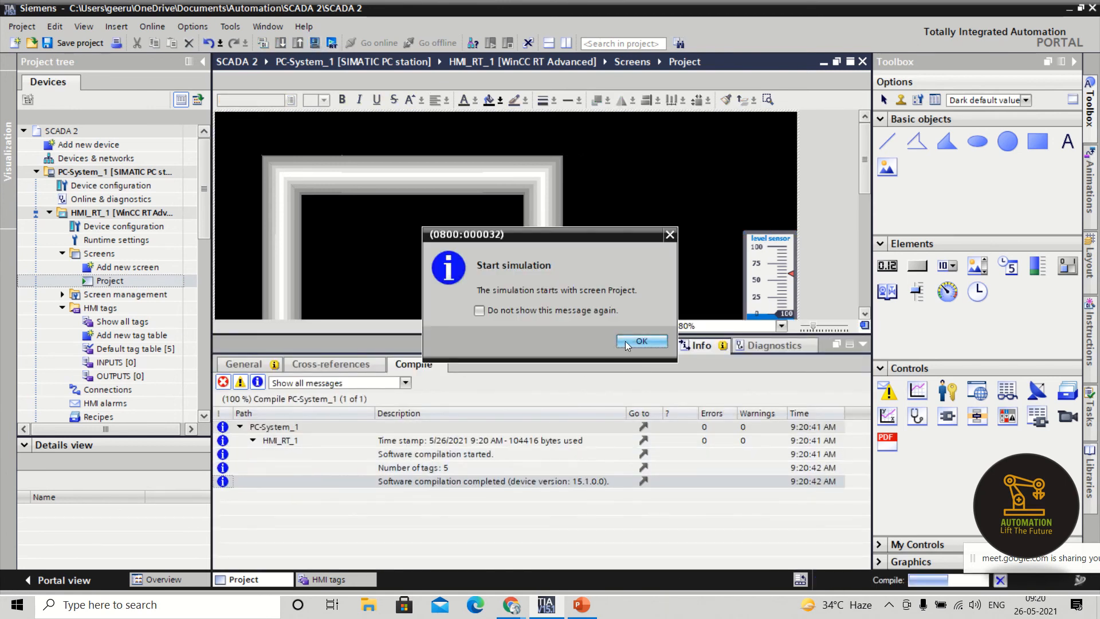
pyautogui.click(633, 341)
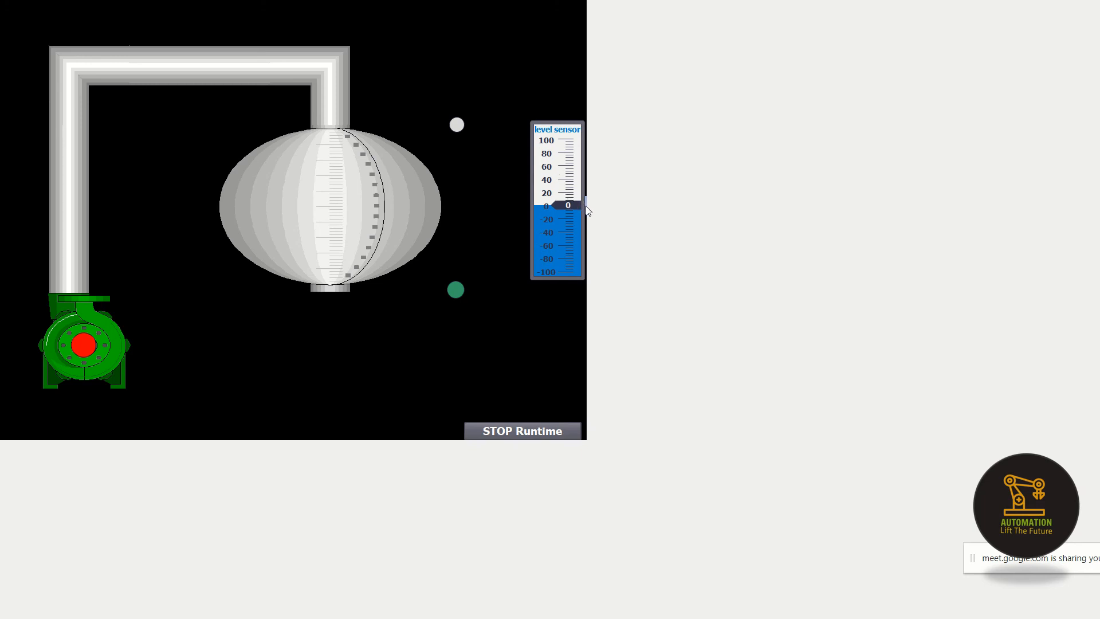
pyautogui.moveTo(585, 204)
pyautogui.mouseDown()
pyautogui.moveTo(585, 216)
pyautogui.moveTo(589, 206)
pyautogui.mouseUp()
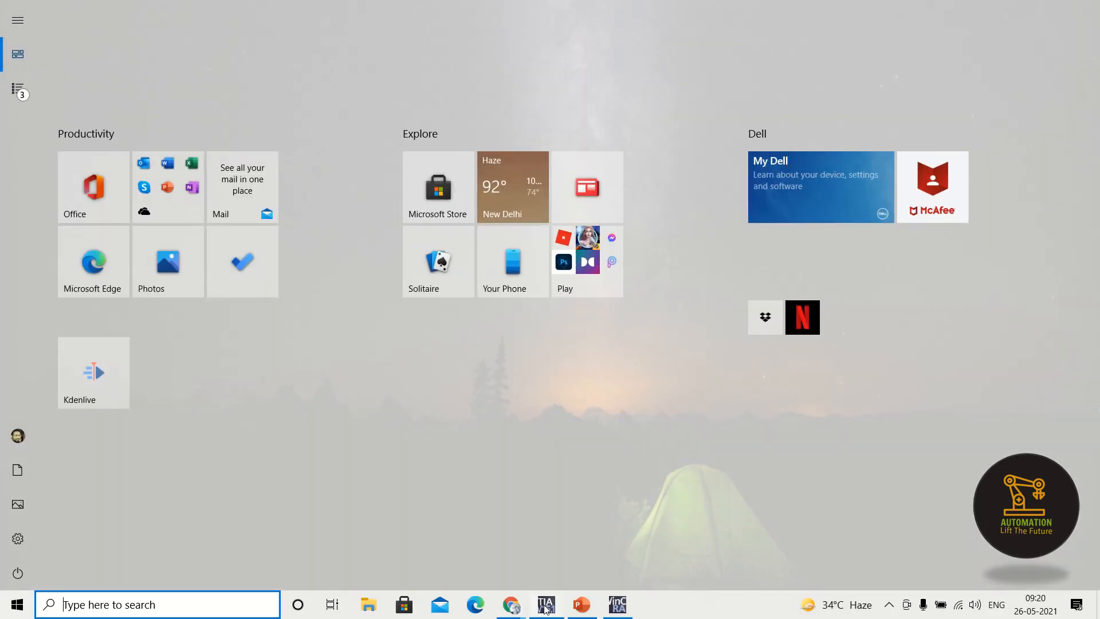
# - Switch back to TIA Portal and nudge the level sensor slider toward the tank until its handle fits inside the screen
pyautogui.click(545, 606)
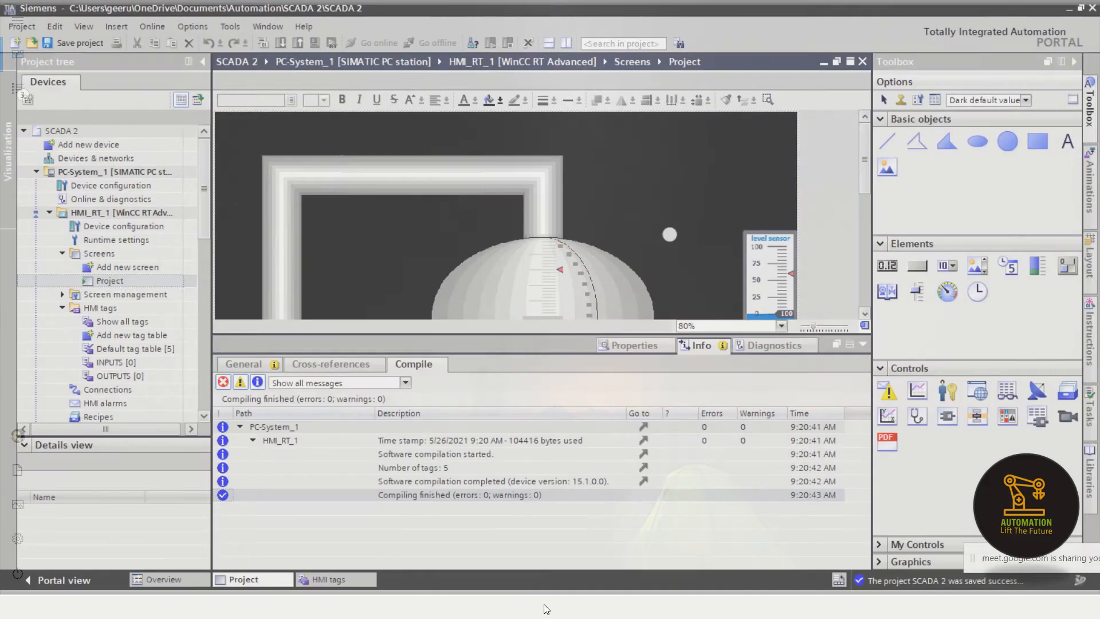
pyautogui.click(778, 264)
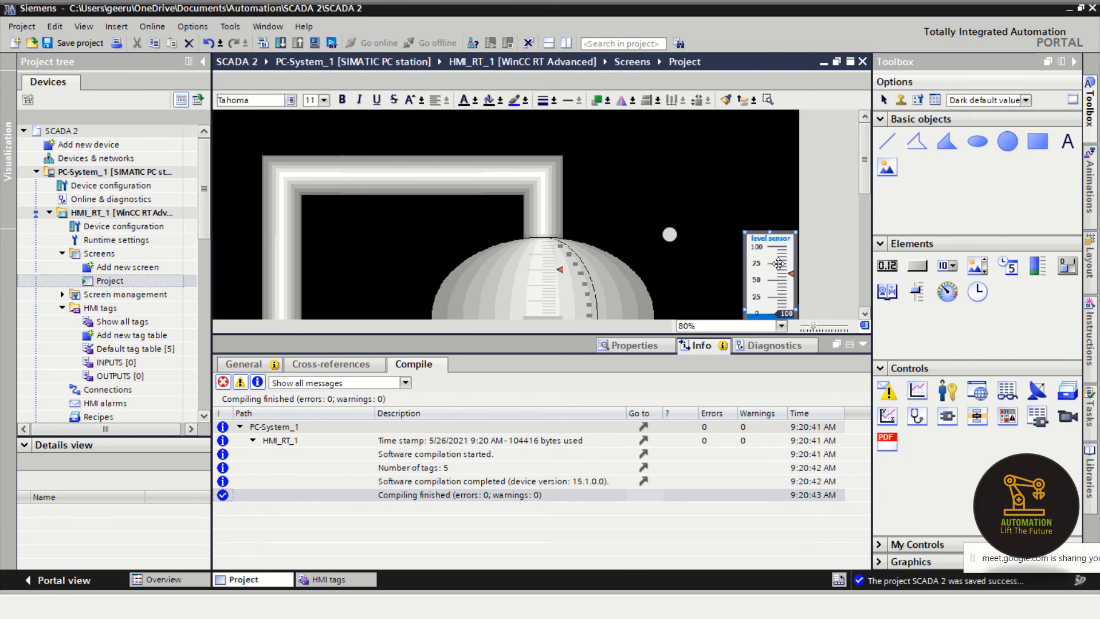
pyautogui.press('Left')
pyautogui.press('Left')
pyautogui.press('Left')
pyautogui.press('Left')
pyautogui.press('Left')
pyautogui.press('Left')
pyautogui.press('Left')
pyautogui.press('Left')
pyautogui.press('Left')
pyautogui.press('Left')
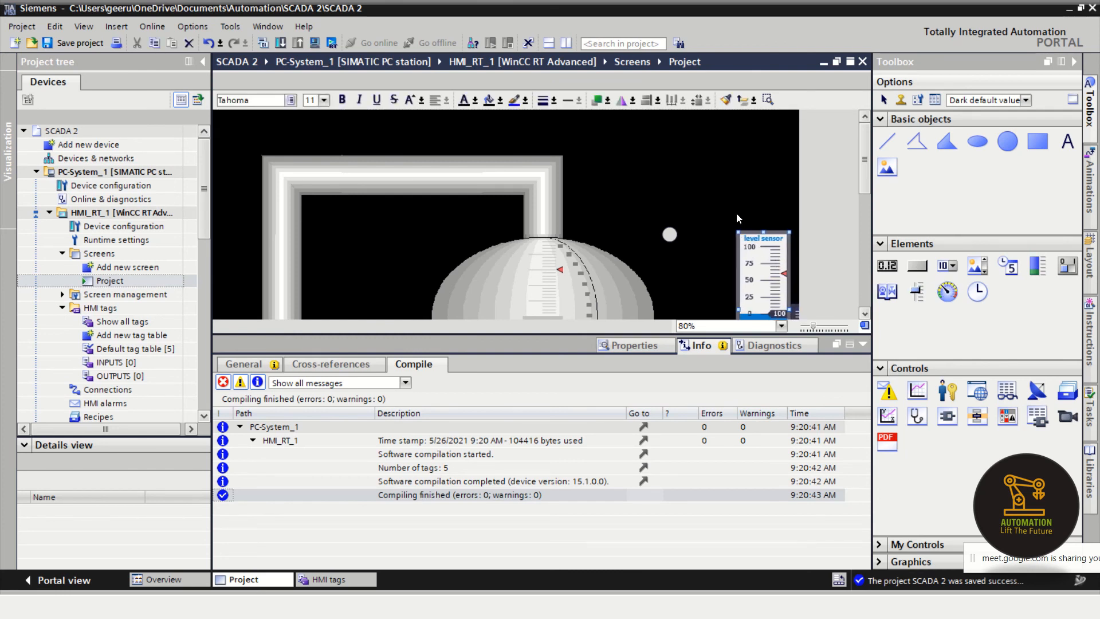
pyautogui.press('Left')
pyautogui.press('Left')
pyautogui.press('Left')
pyautogui.press('Left')
pyautogui.press('Left')
pyautogui.press('Left')
pyautogui.press('Left')
pyautogui.press('Left')
pyautogui.press('Left')
pyautogui.press('Left')
pyautogui.press('Left')
pyautogui.press('Left')
pyautogui.press('Left')
pyautogui.press('Left')
pyautogui.press('Left')
pyautogui.press('Left')
pyautogui.press('Left')
pyautogui.press('Left')
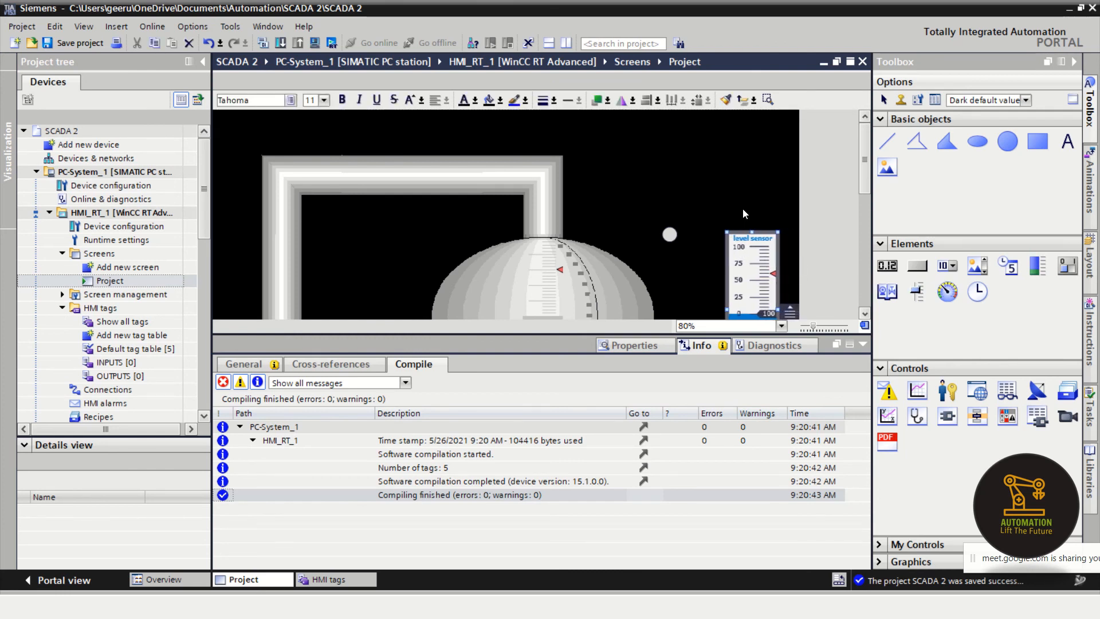
pyautogui.click(664, 167)
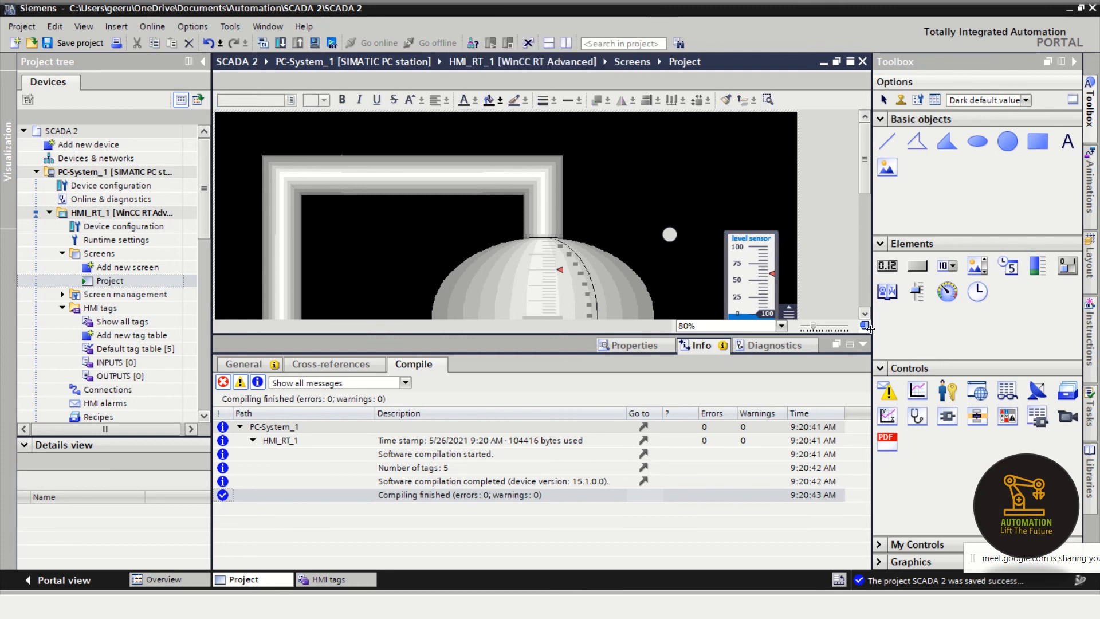
pyautogui.click(865, 345)
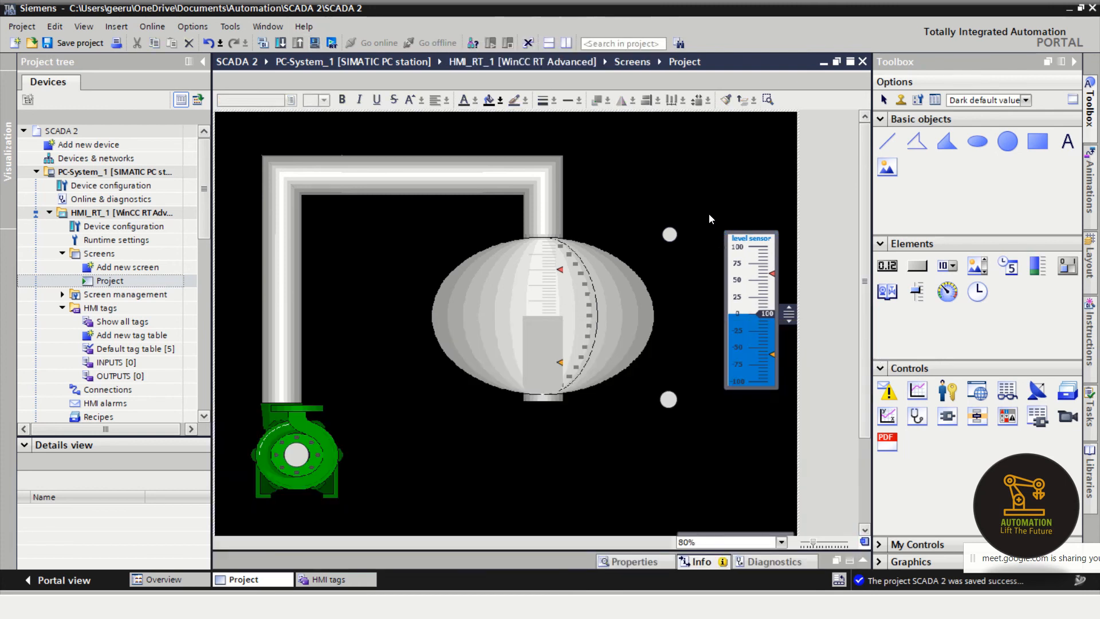
# - Simulate the Project screen, move the level sensor slider up to 9 to test the animations, and stop the runtime
pyautogui.click(314, 44)
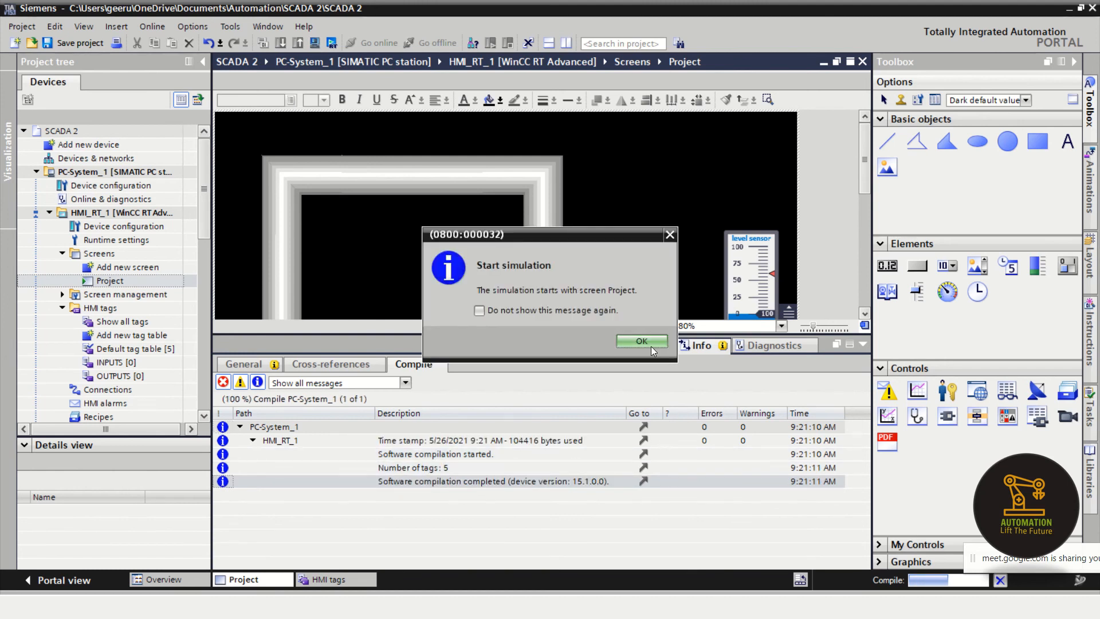
pyautogui.click(650, 344)
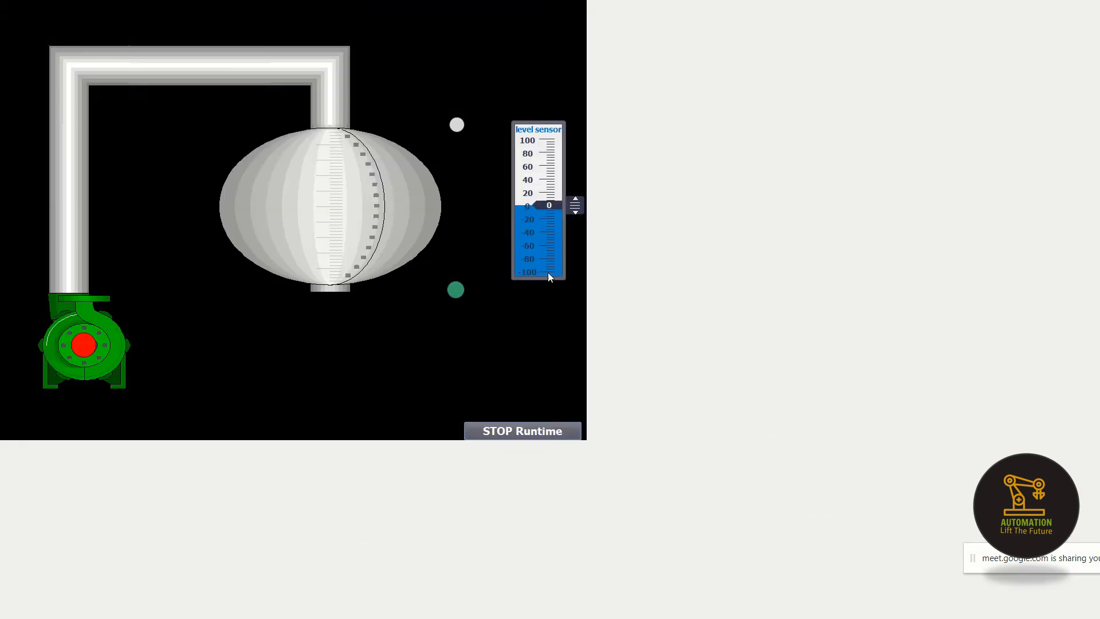
pyautogui.click(578, 207)
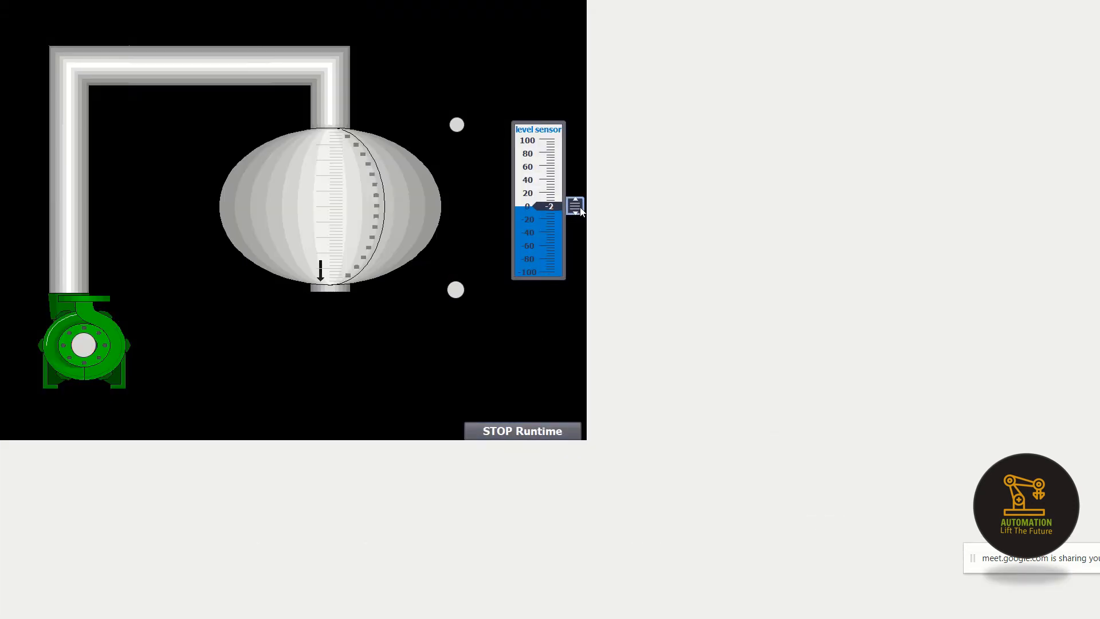
pyautogui.moveTo(580, 205); pyautogui.dragTo(579, 205)
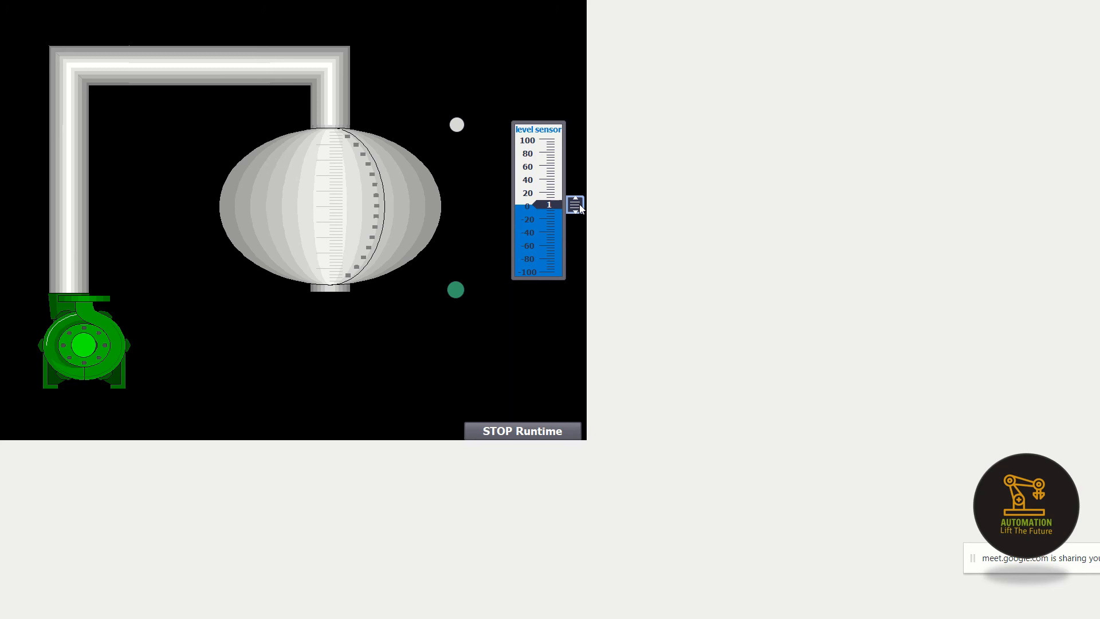
pyautogui.moveTo(580, 206)
pyautogui.mouseDown()
pyautogui.moveTo(606, 132)
pyautogui.moveTo(573, 203)
pyautogui.mouseUp()
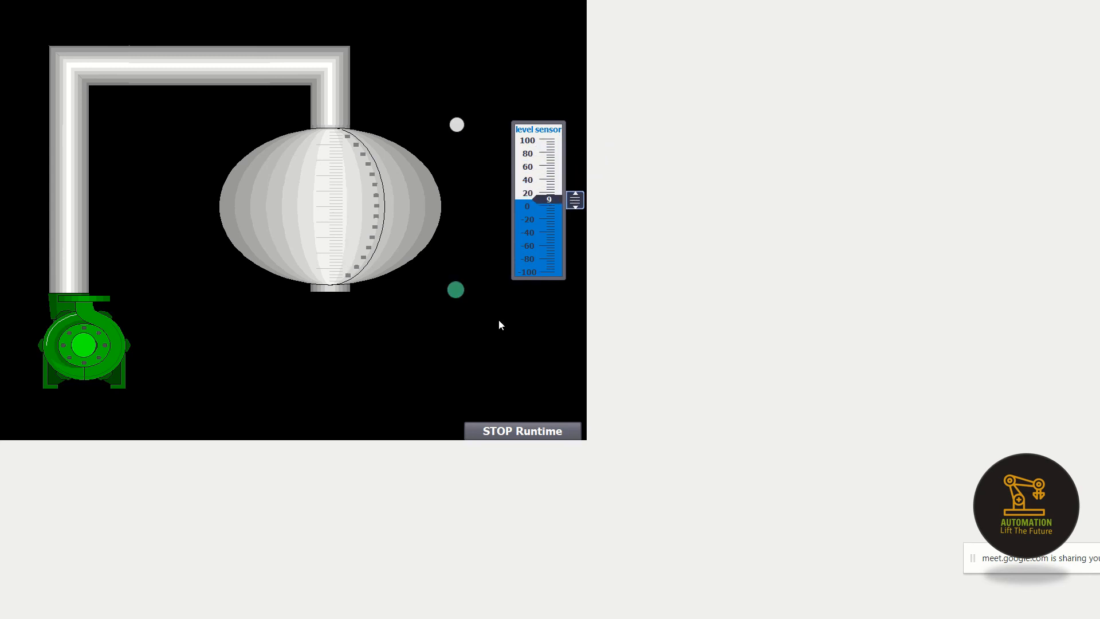
pyautogui.click(509, 428)
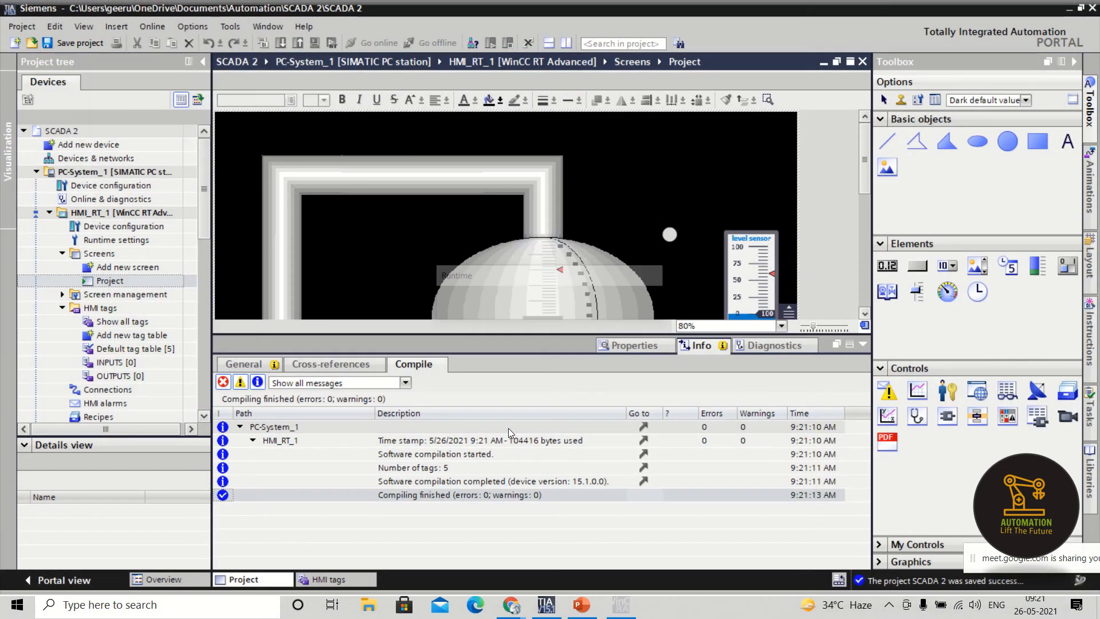
# - Change the foreground color of the tank's level bar to a dark orange-brown
pyautogui.click(543, 279)
pyautogui.rightClick(543, 279)
pyautogui.click(579, 511)
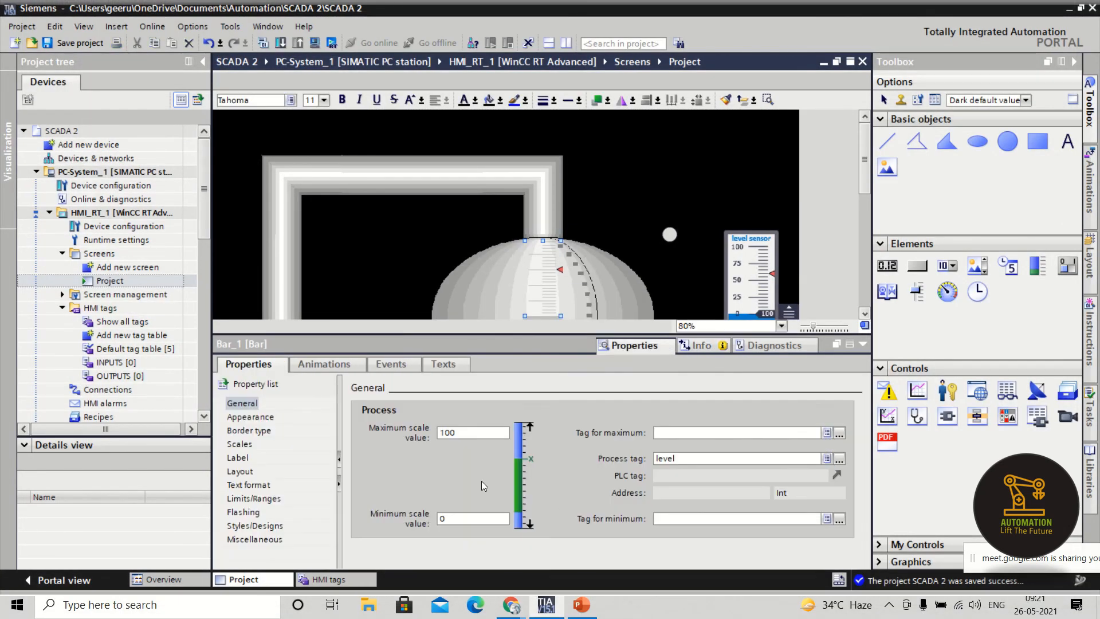
pyautogui.click(250, 416)
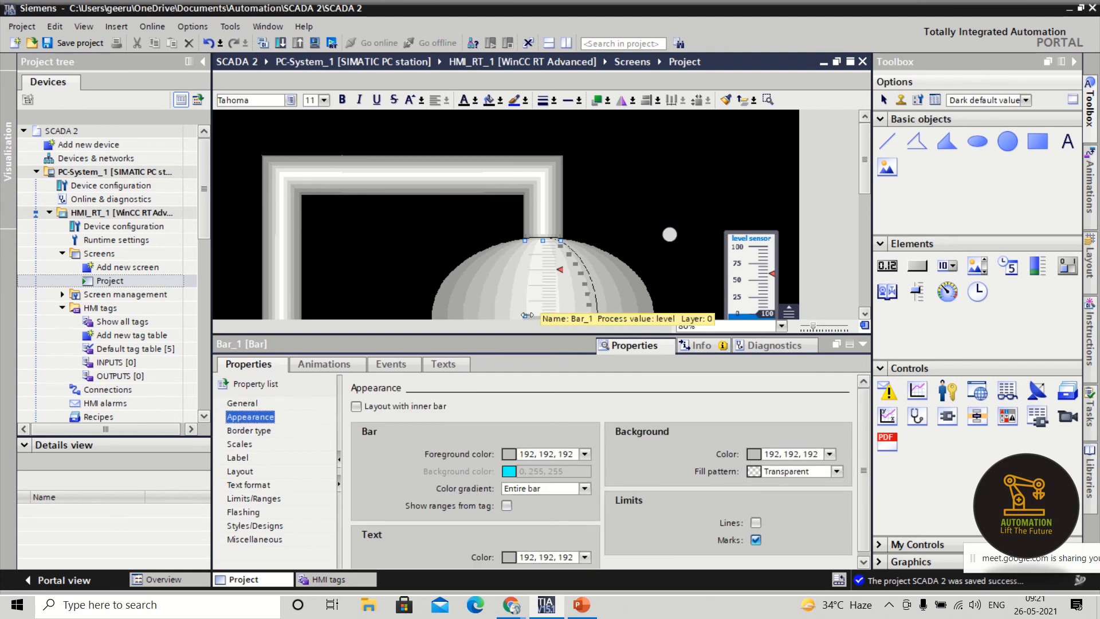
pyautogui.click(584, 453)
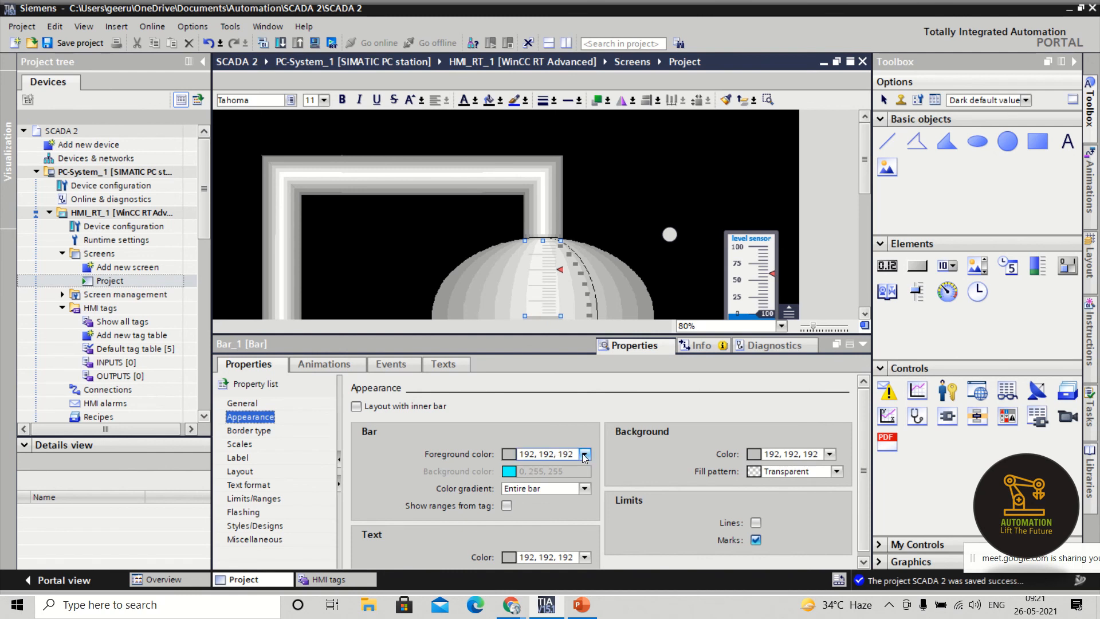
pyautogui.click(519, 480)
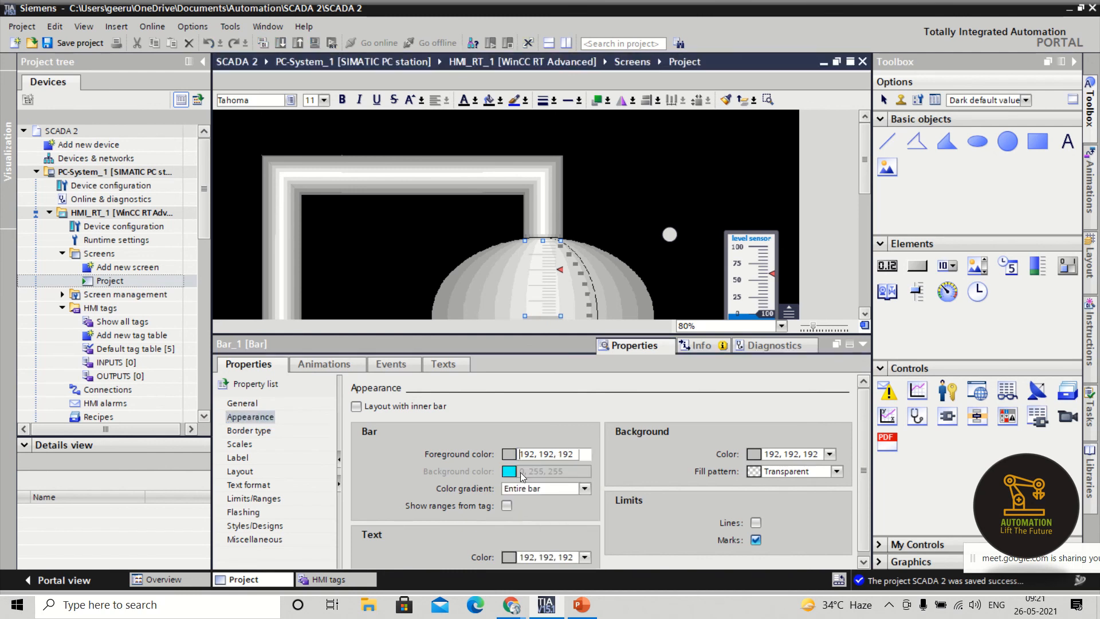
pyautogui.click(863, 350)
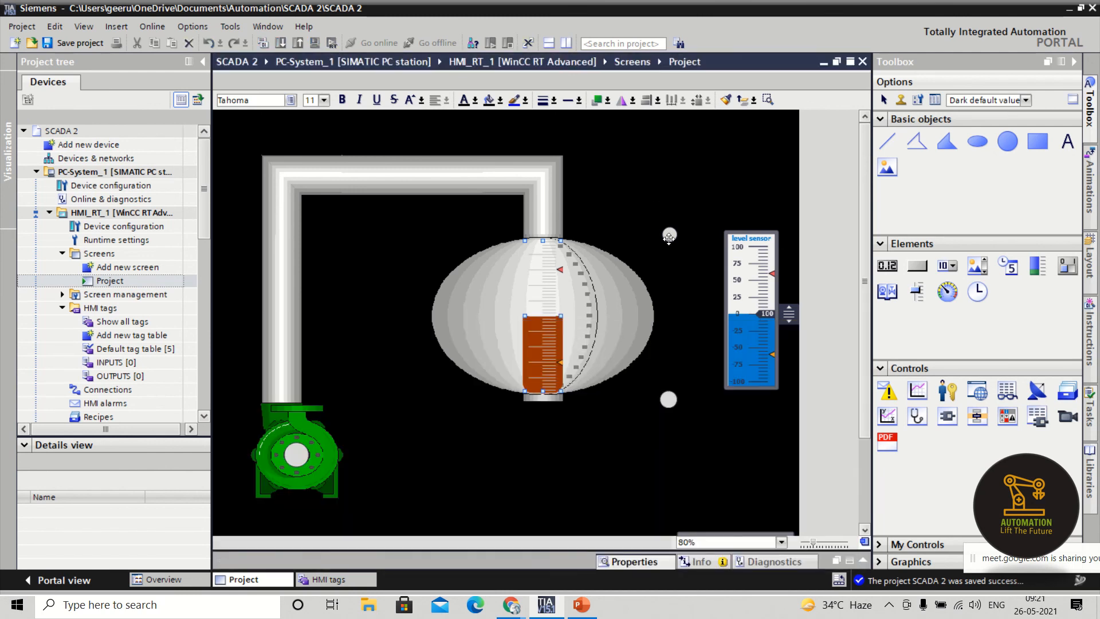
# - Start a simulation of the Project screen to check the recolored tank level bar
pyautogui.click(315, 42)
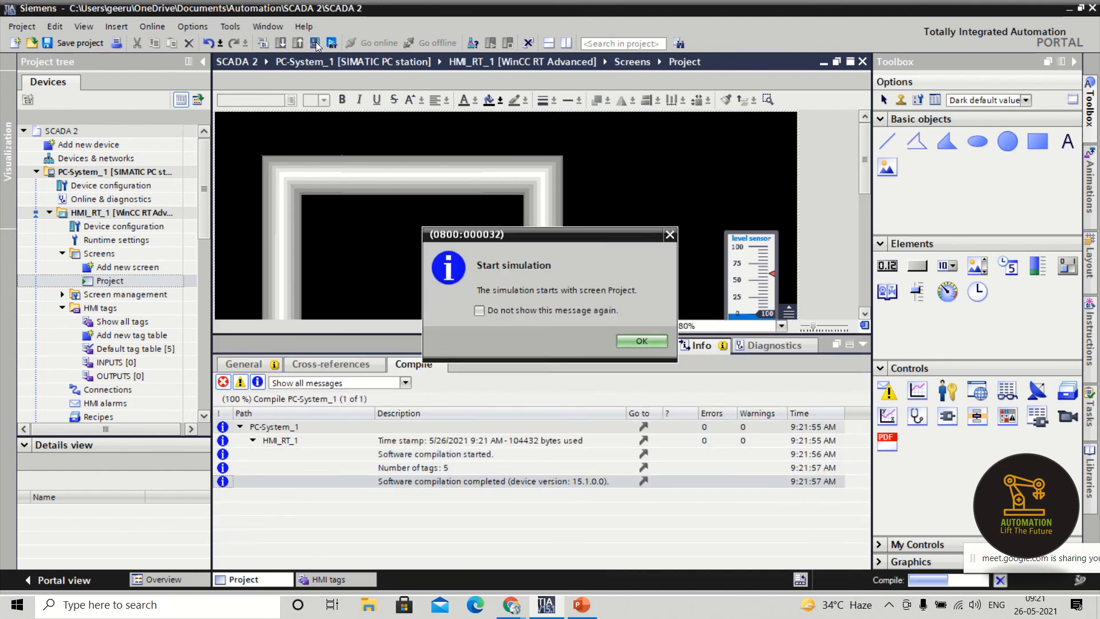
pyautogui.click(624, 342)
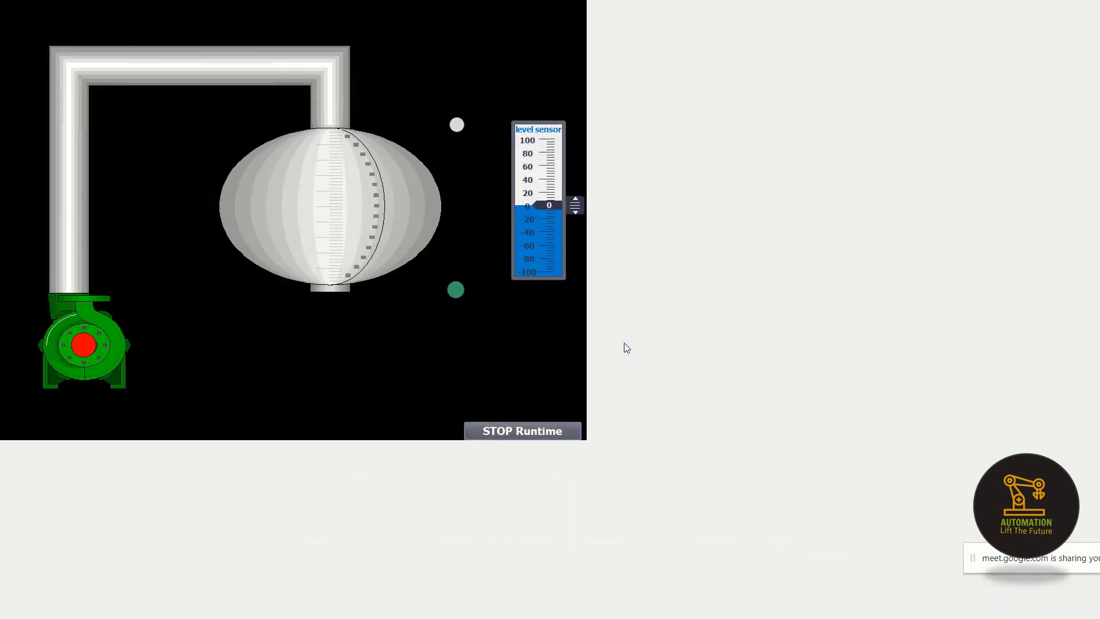